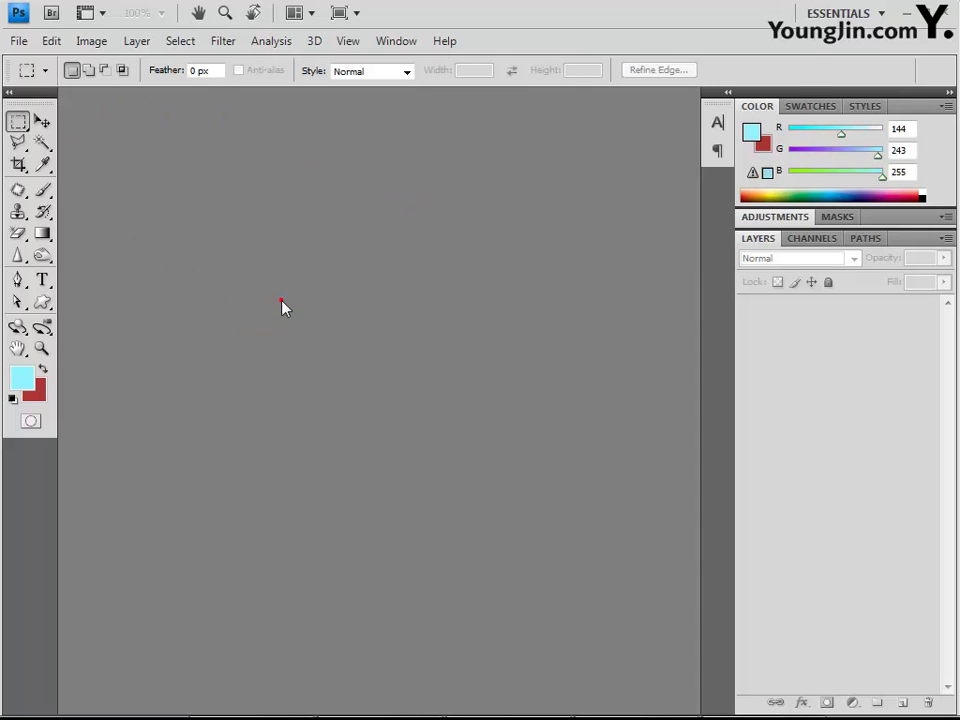
Open the four images 2급-5.JPG through 2급-8.JPG together from the Chapter03 folder
{"action": "double_click", "coordinate": [281, 306]}
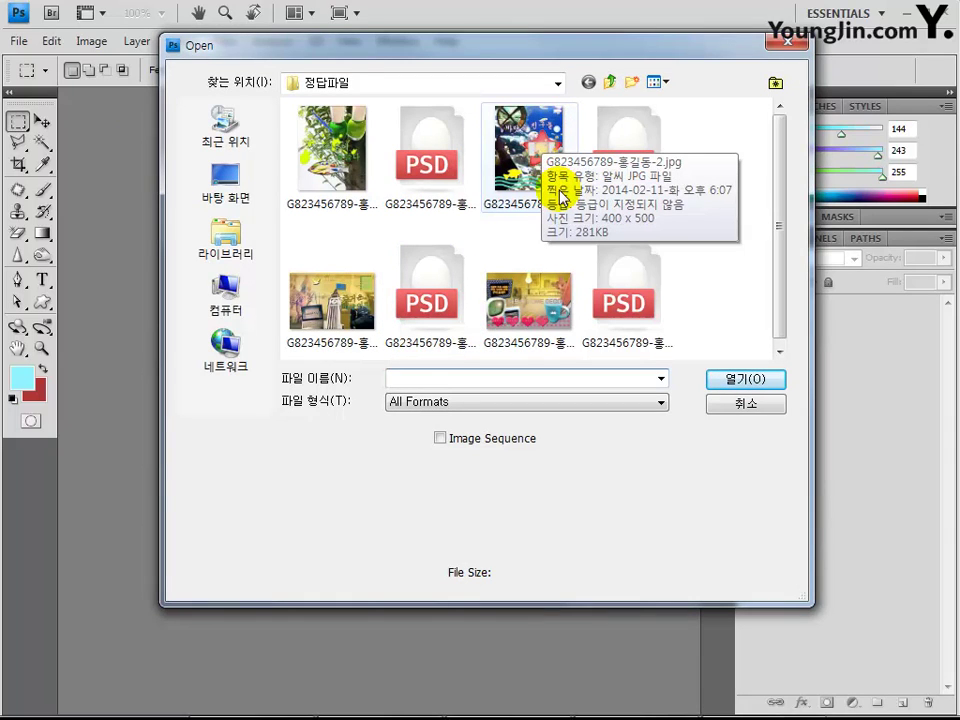
{"action": "key", "text": "BackSpace"}
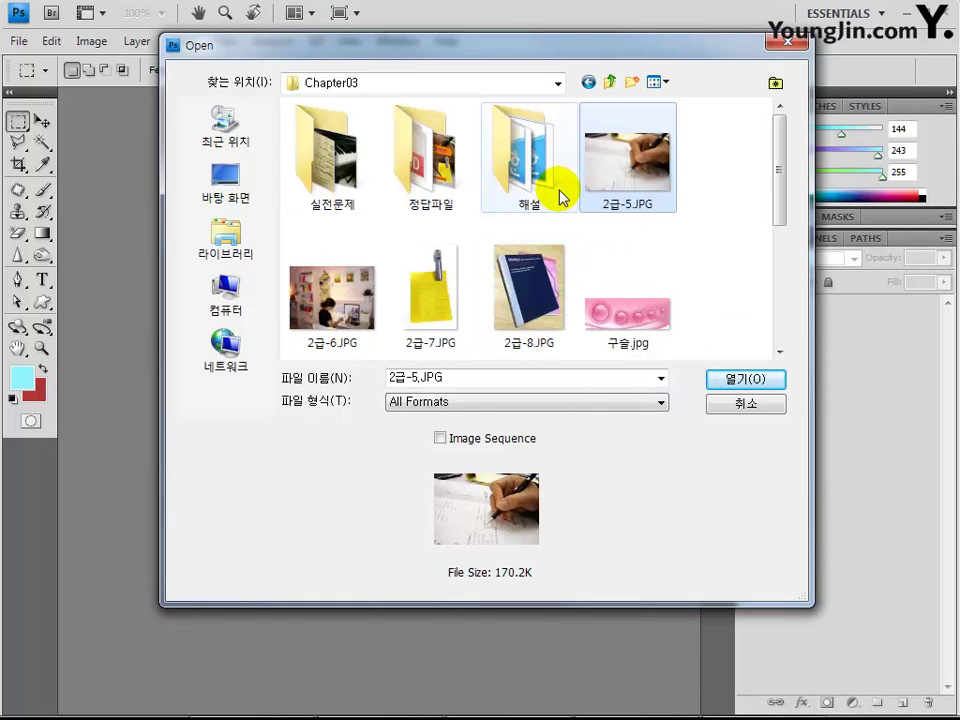
{"action": "left_click", "coordinate": [531, 318], "text": "shift"}
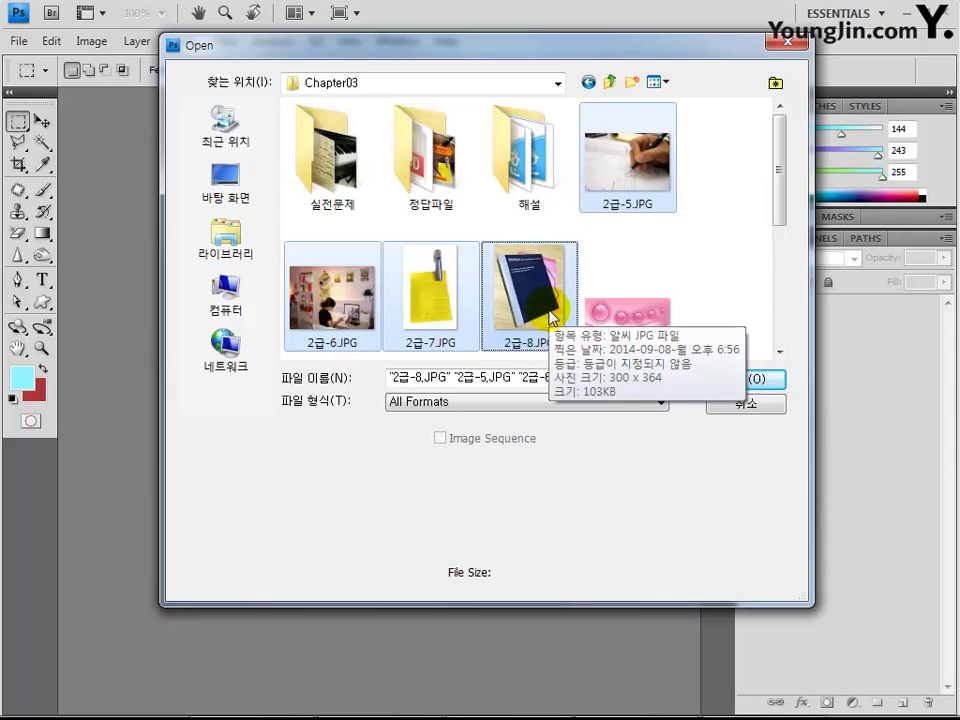
{"action": "left_click", "coordinate": [715, 381]}
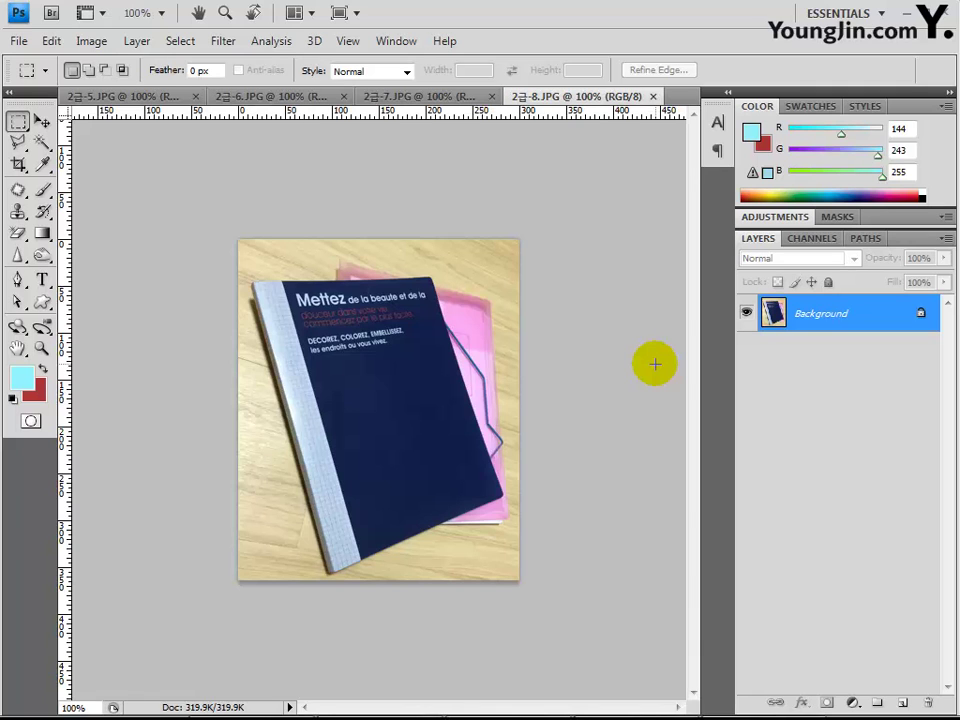
Create a new 600 x 400 pixel RGB document at 72 pixels/inch with a white background
{"action": "left_click", "coordinate": [17, 43]}
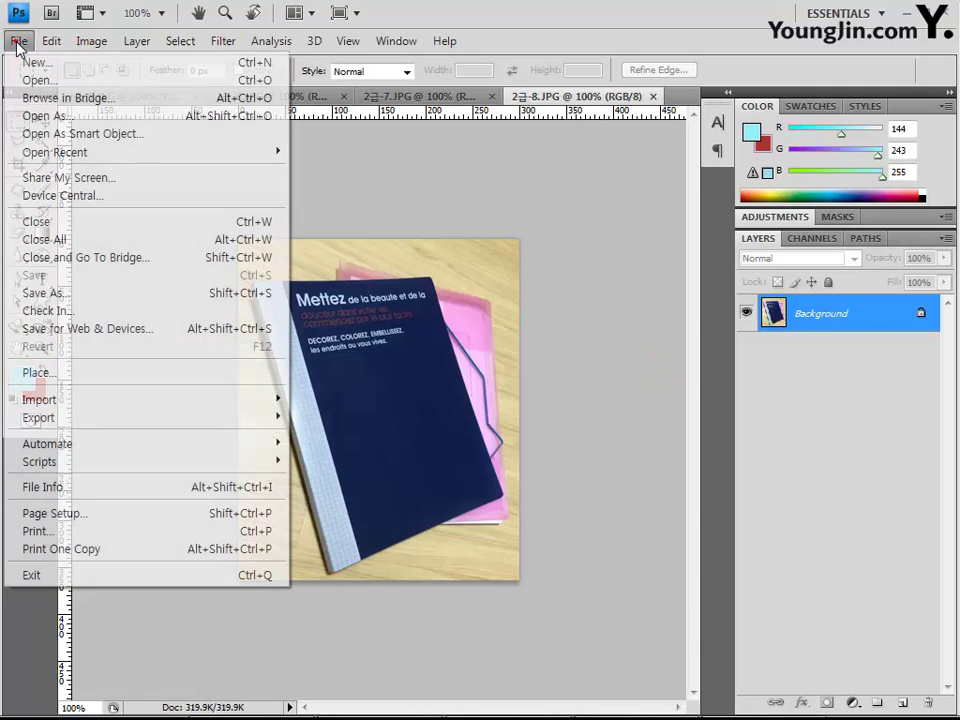
{"action": "left_click", "coordinate": [30, 63]}
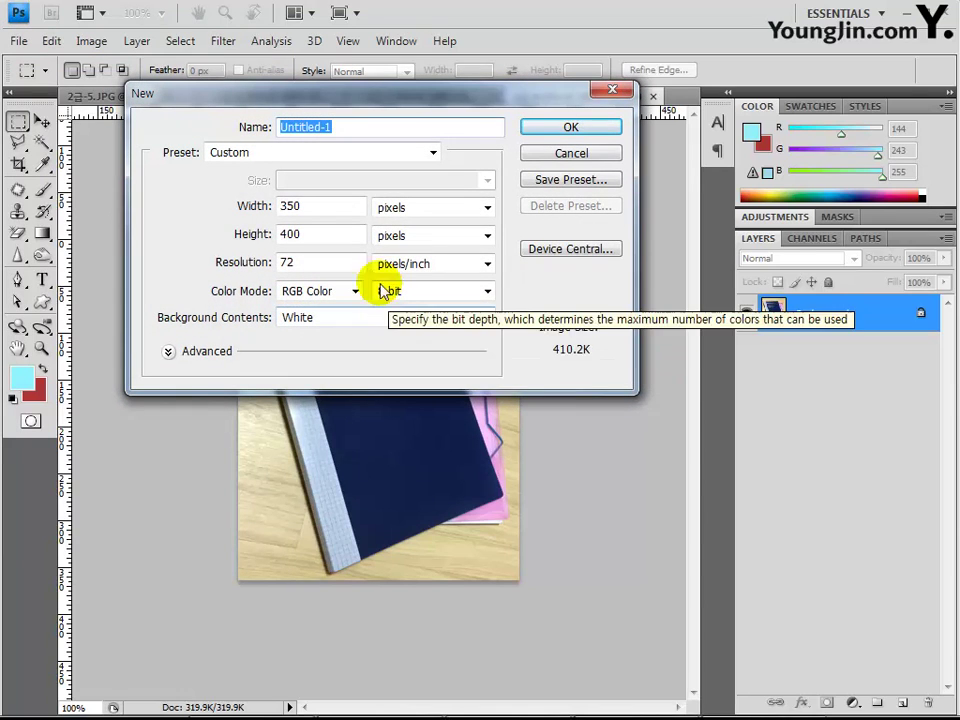
{"action": "double_click", "coordinate": [336, 209]}
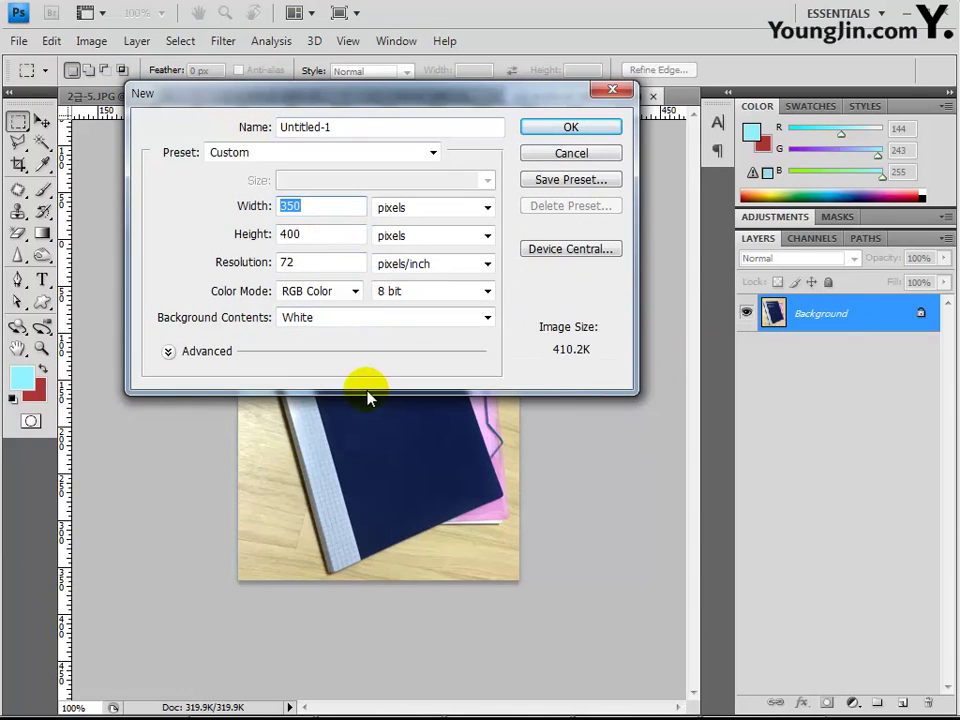
{"action": "type", "text": "600"}
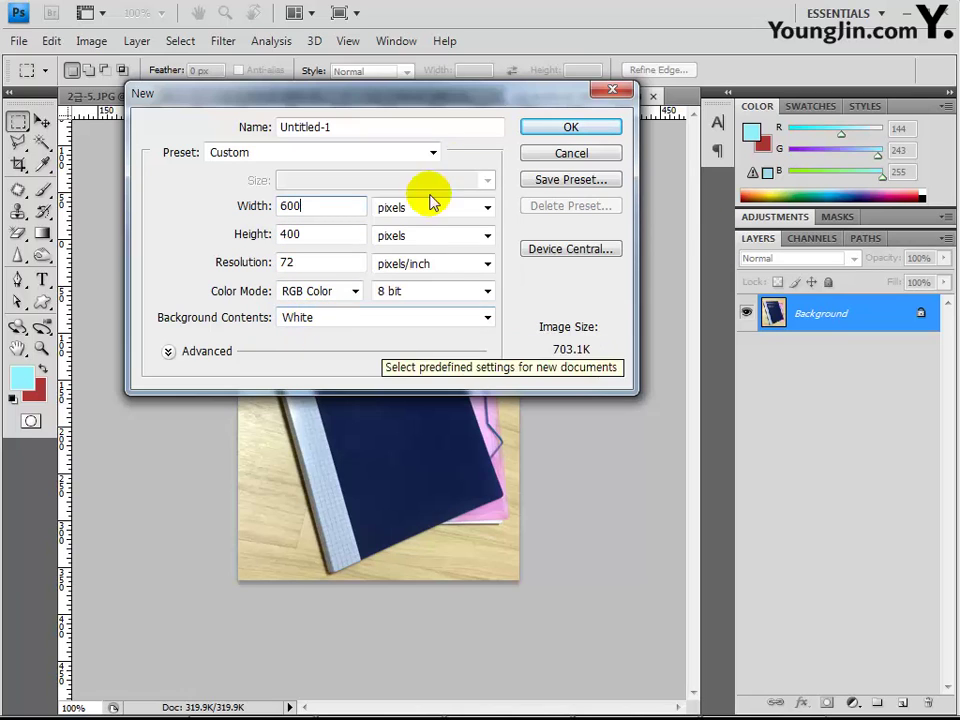
{"action": "left_click", "coordinate": [568, 130]}
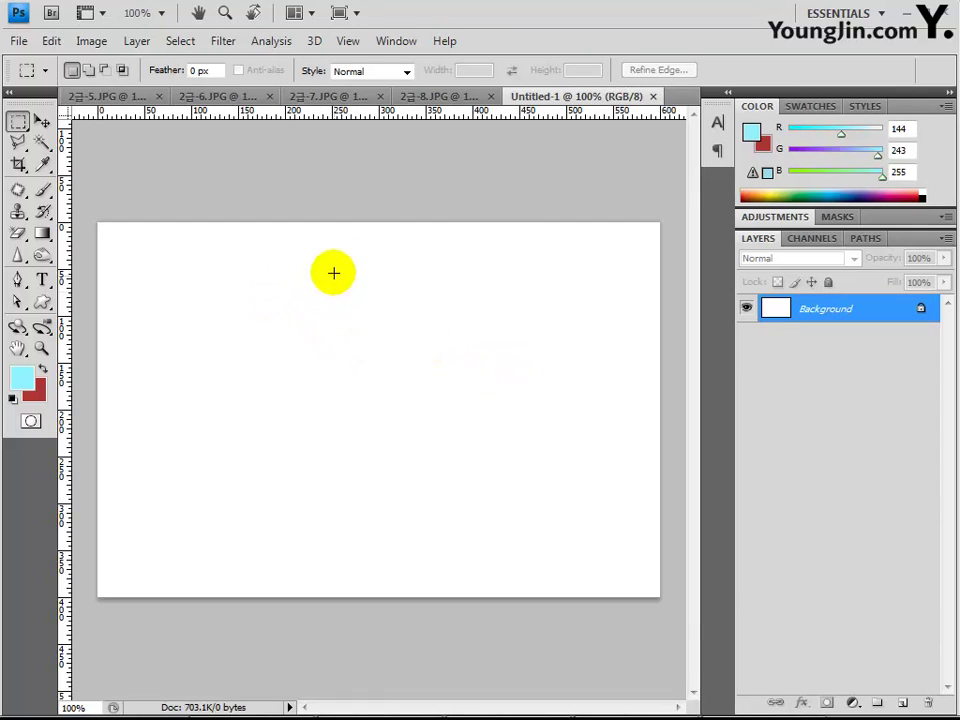
Add guides every 100 pixels across the canvas: vertical ones from 100 to 500 and horizontal ones from 100 to 300
{"action": "left_click_drag", "start_coordinate": [65, 321], "coordinate": [191, 323]}
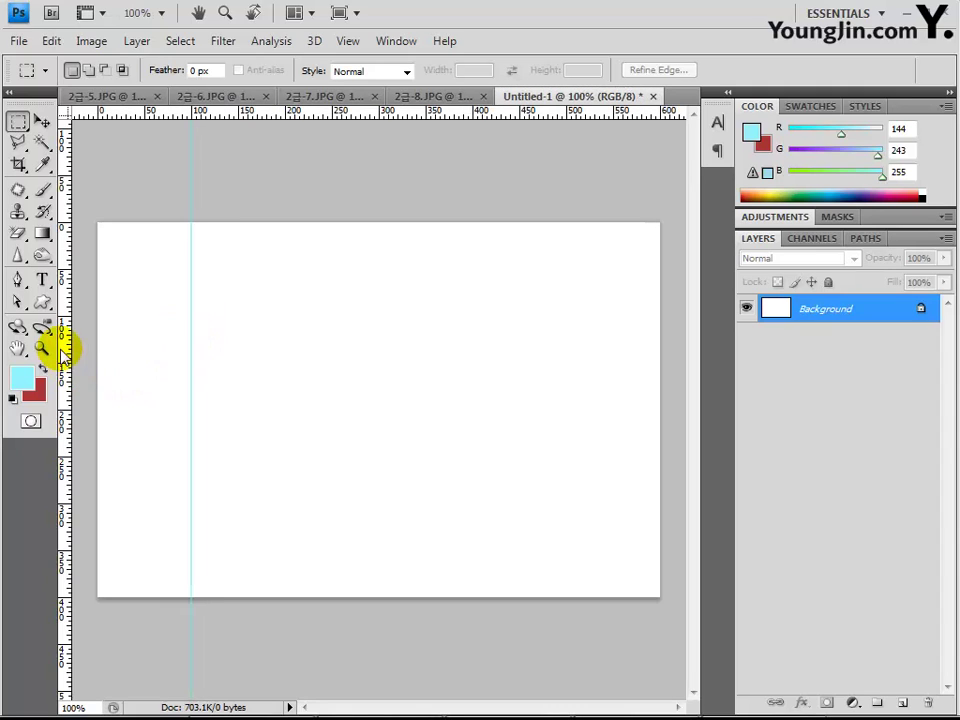
{"action": "left_click_drag", "start_coordinate": [63, 345], "coordinate": [286, 346]}
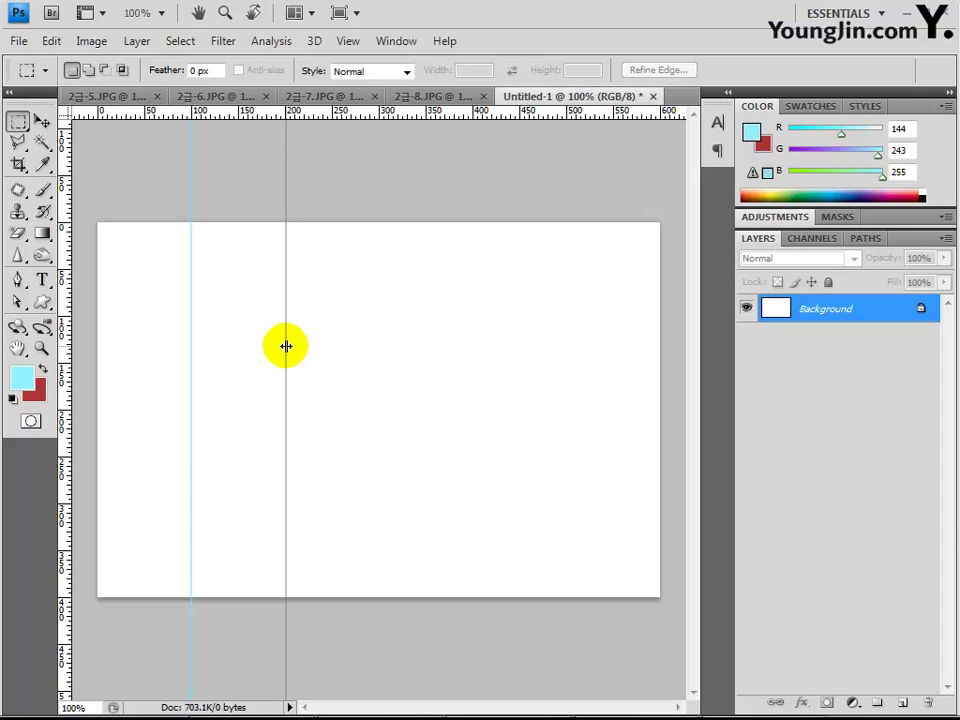
{"action": "left_click_drag", "start_coordinate": [286, 346], "coordinate": [286, 346]}
{"action": "left_click_drag", "start_coordinate": [64, 320], "coordinate": [124, 318]}
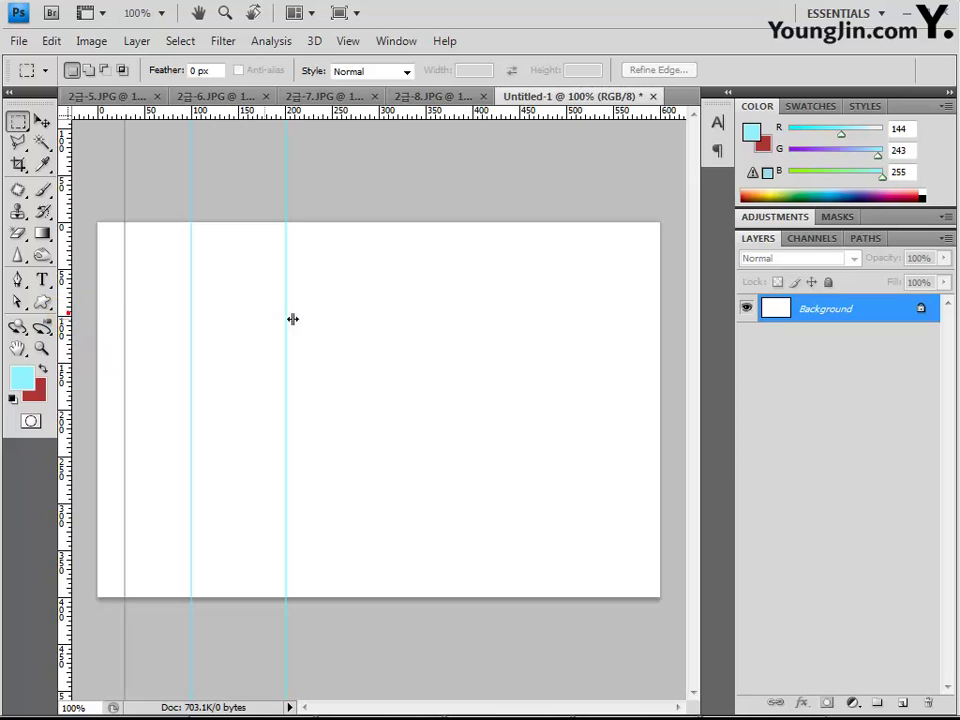
{"action": "left_click_drag", "start_coordinate": [292, 318], "coordinate": [381, 320]}
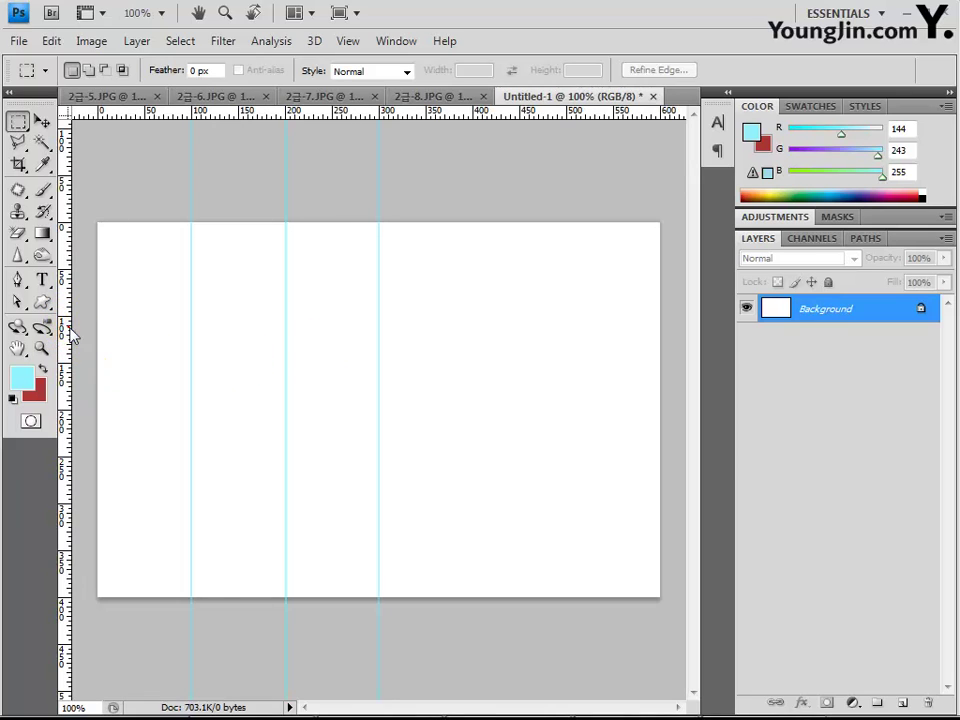
{"action": "mouse_move", "coordinate": [68, 332]}
{"action": "left_mouse_down"}
{"action": "mouse_move", "coordinate": [472, 332]}
{"action": "mouse_move", "coordinate": [64, 317]}
{"action": "mouse_move", "coordinate": [567, 326]}
{"action": "left_mouse_up"}
{"action": "left_click_drag", "start_coordinate": [431, 110], "coordinate": [407, 316]}
{"action": "left_click_drag", "start_coordinate": [411, 108], "coordinate": [378, 503]}
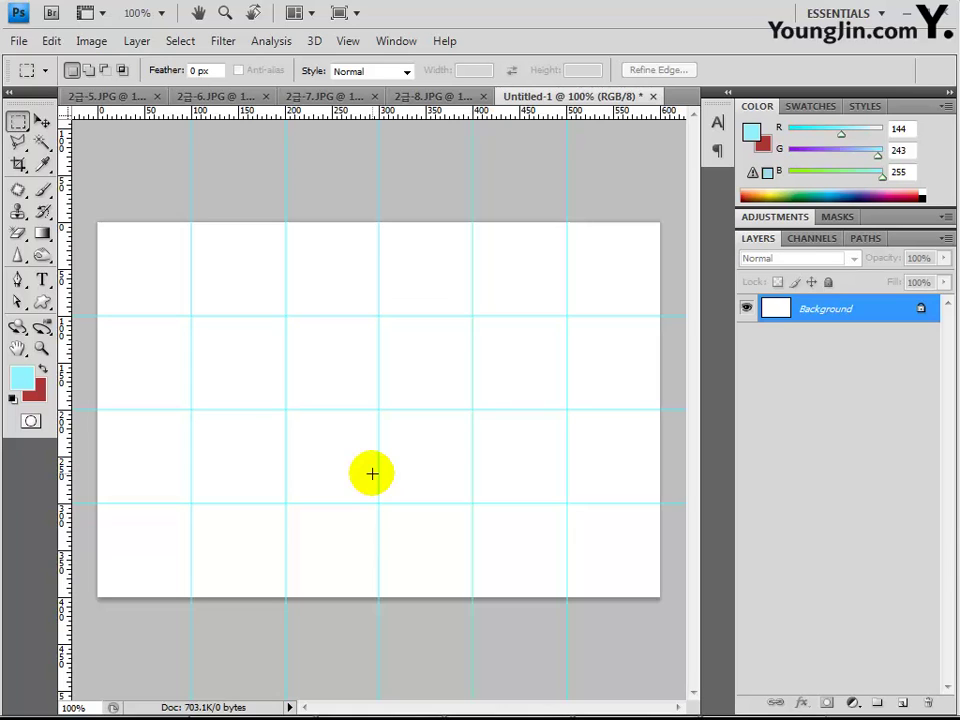
Save the guided document in Photoshop format as G123456-이름-3 in the empty chapter03 folder
{"action": "left_click", "coordinate": [20, 41]}
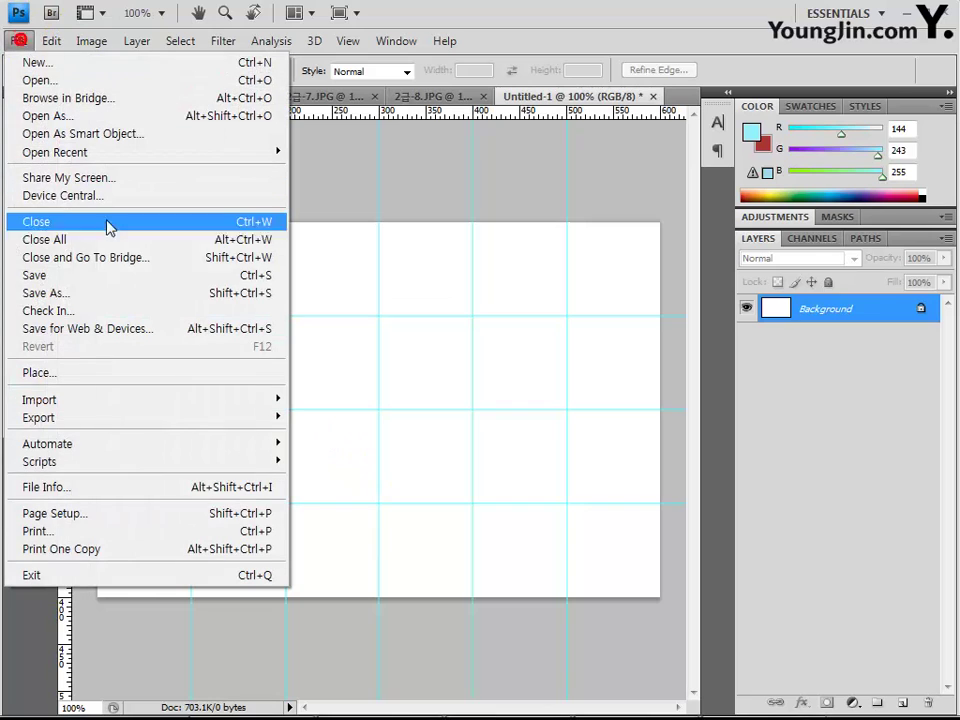
{"action": "left_click", "coordinate": [113, 296]}
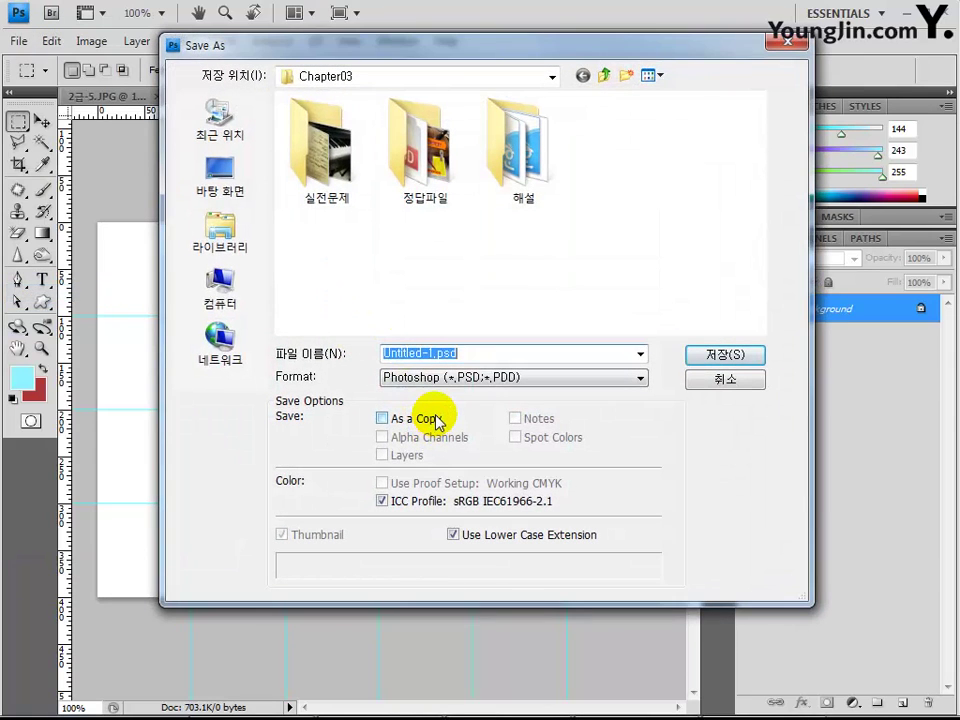
{"action": "left_click", "coordinate": [481, 355]}
{"action": "type", "text": "G123456"}
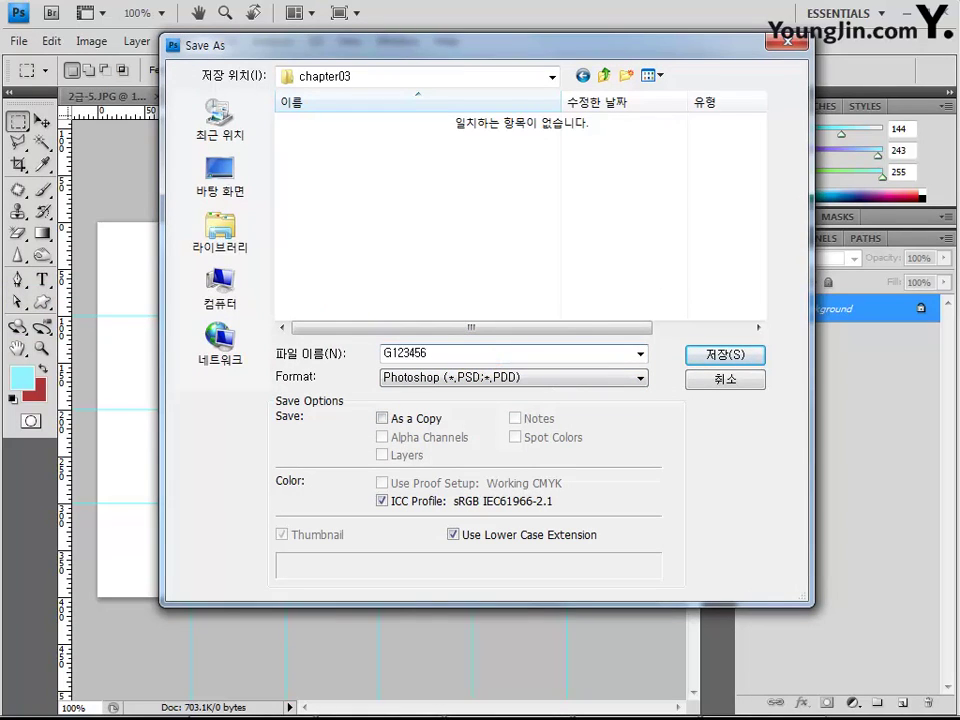
{"action": "type", "text": "-이름-3"}
{"action": "key", "text": "Return"}
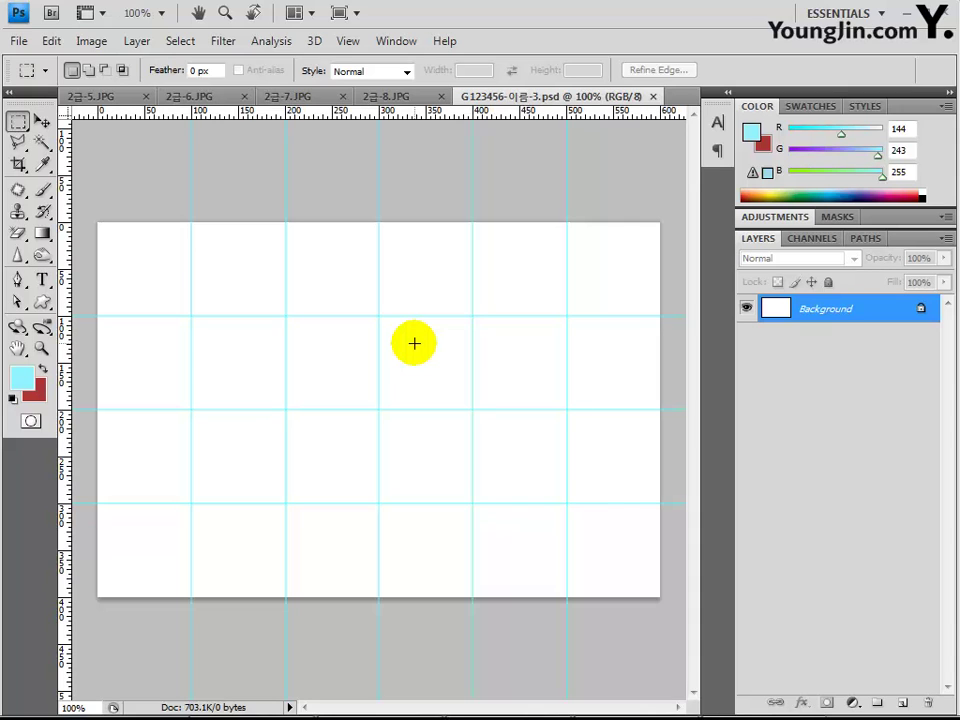
{"action": "left_click", "coordinate": [18, 41]}
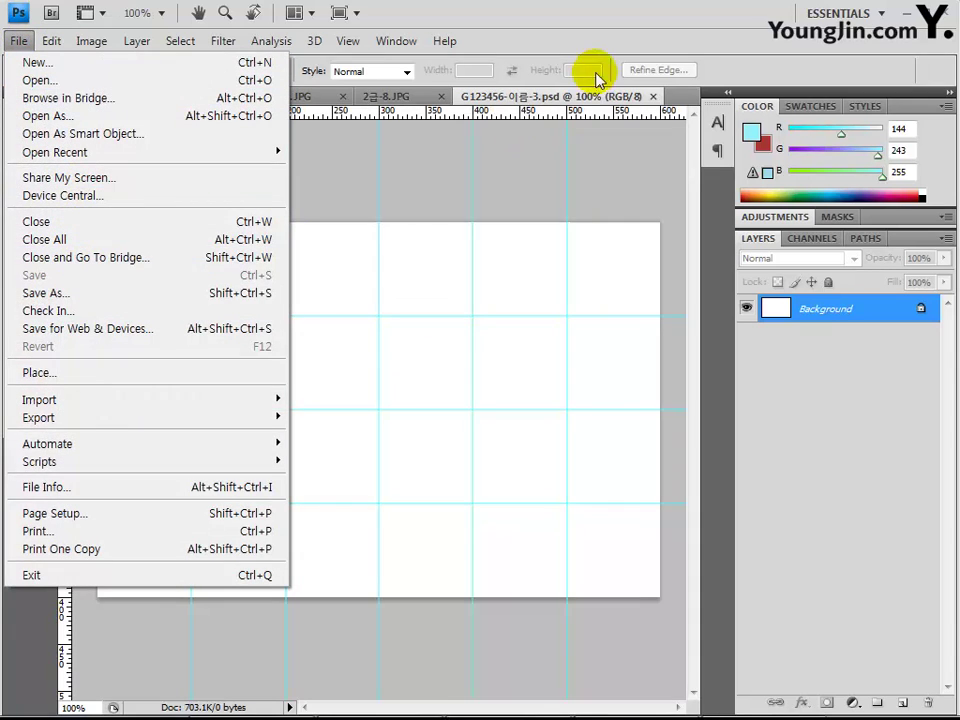
{"action": "left_click", "coordinate": [550, 103]}
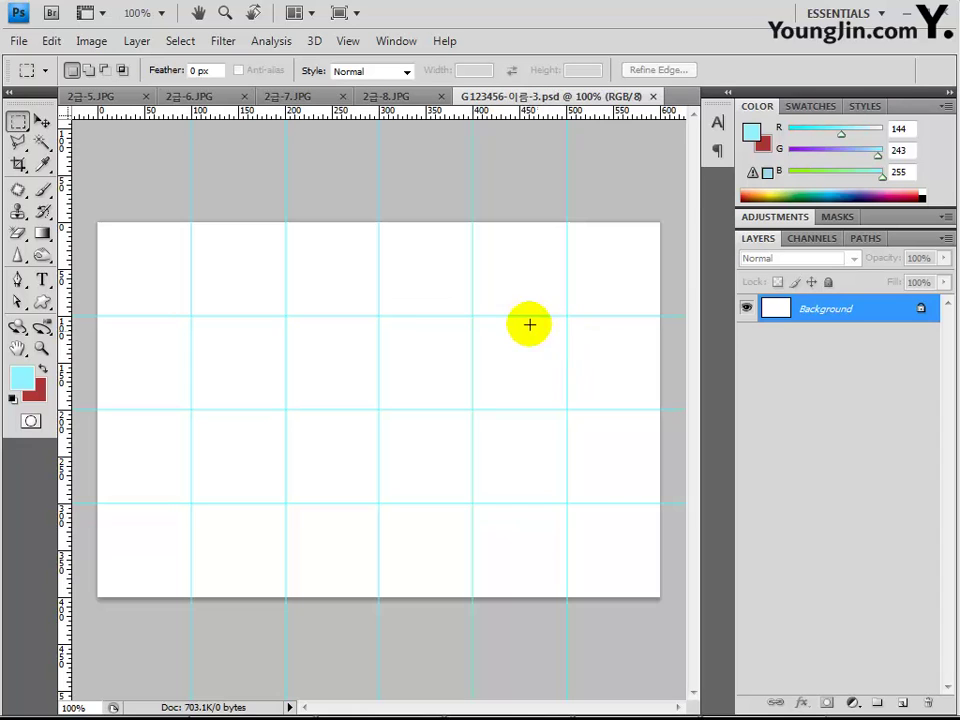
Copy the whole 2급-5.JPG photo into G123456-이름-3.psd as a new layer and nudge it right to meet the canvas's right edge
{"action": "left_click", "coordinate": [87, 97]}
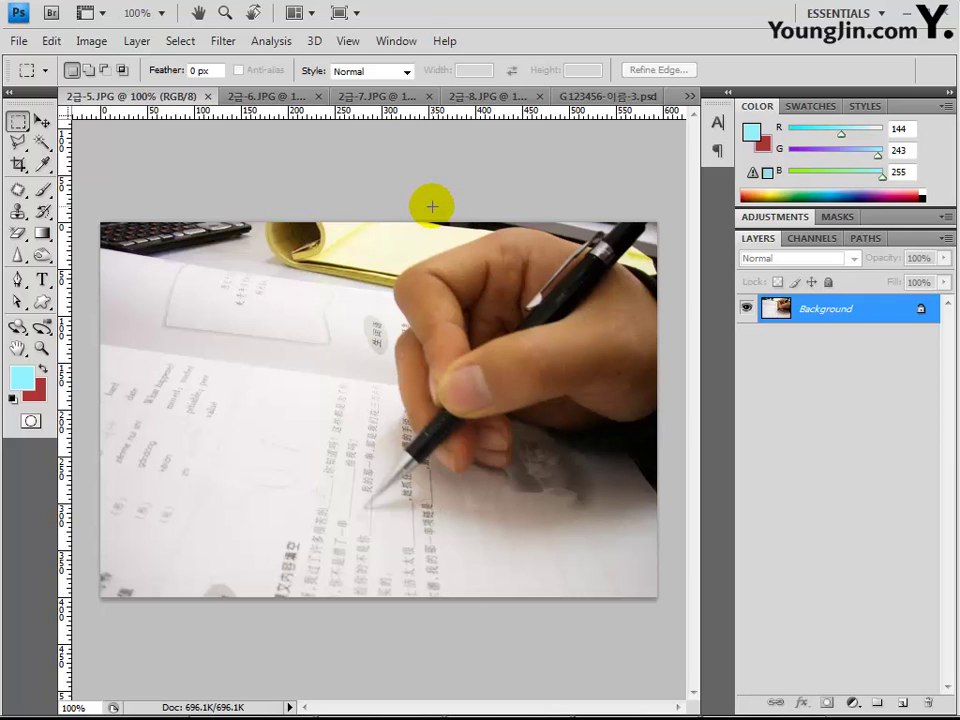
{"action": "key", "text": "ctrl+a"}
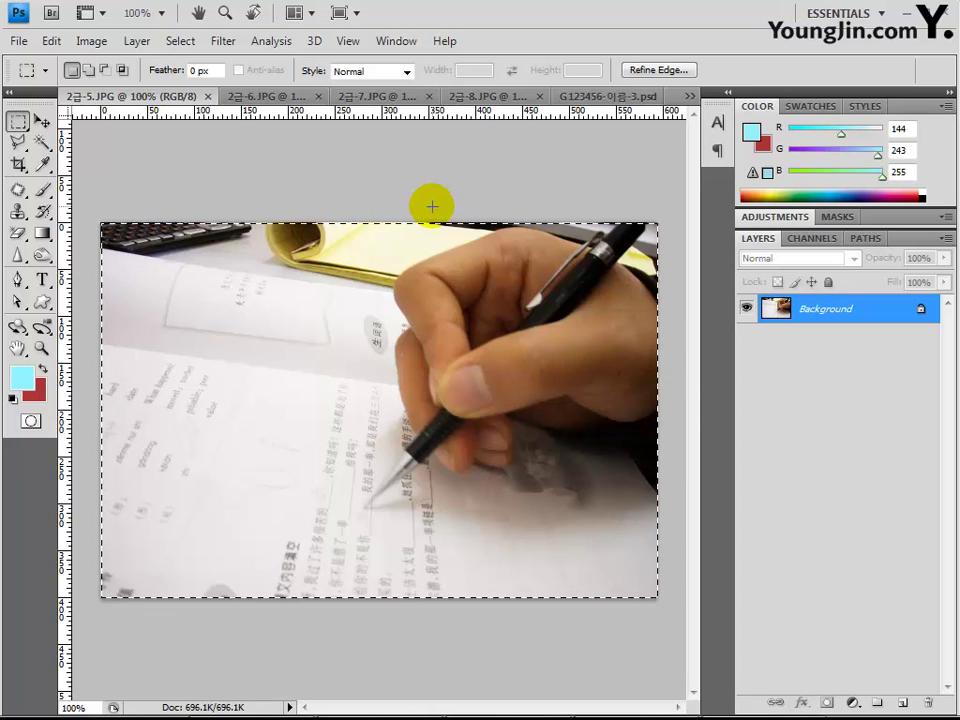
{"action": "left_click", "coordinate": [620, 96]}
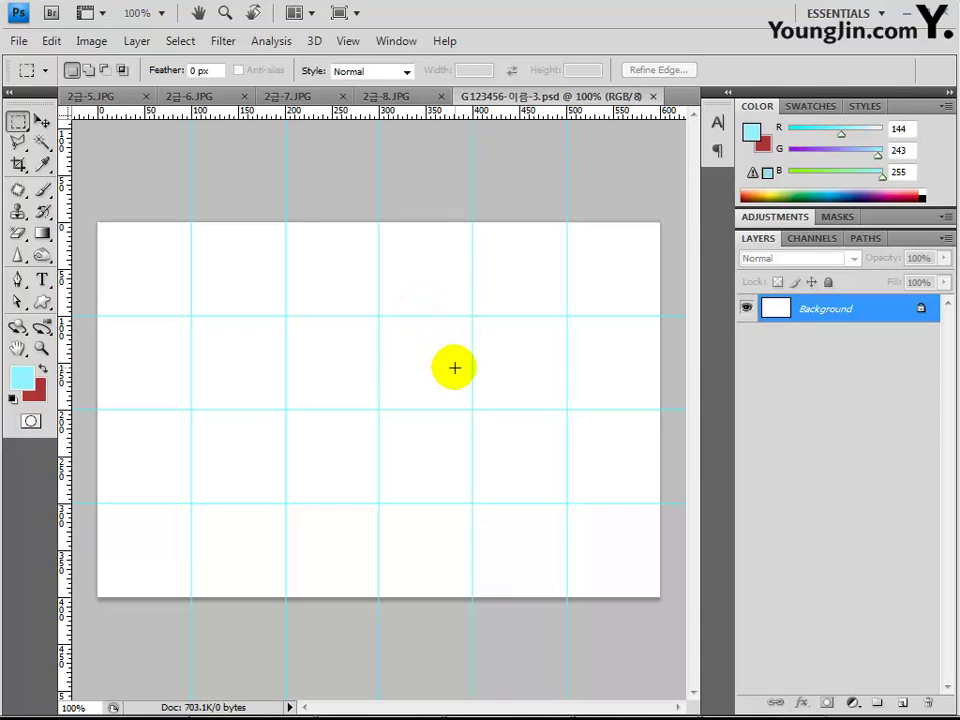
{"action": "key", "text": "ctrl+v"}
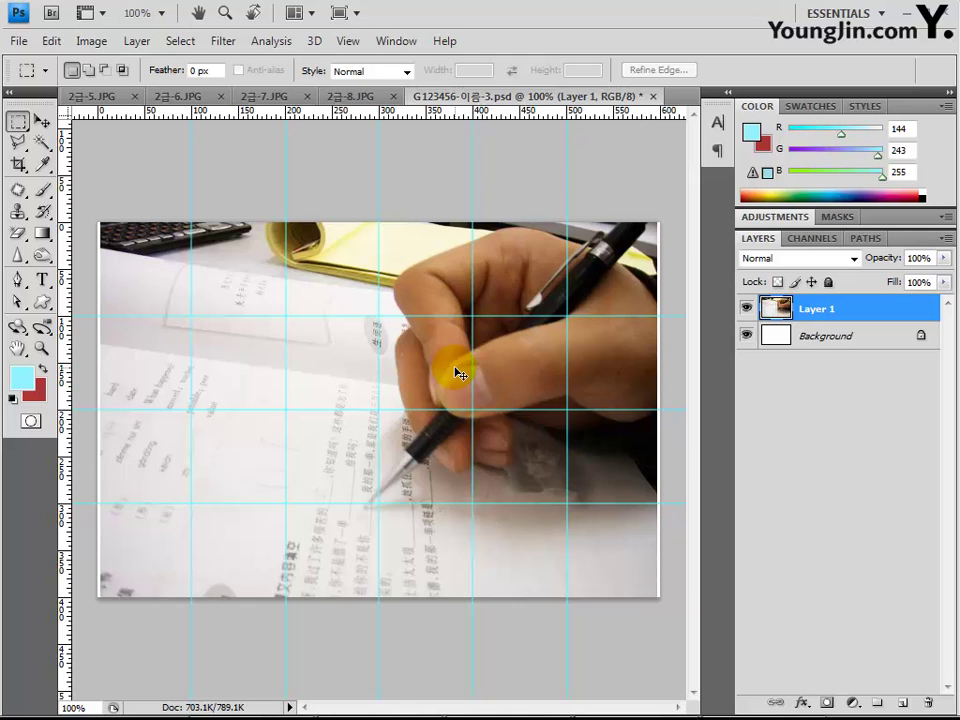
{"action": "key", "text": "ctrl+Right"}
{"action": "key", "text": "ctrl+Right"}
{"action": "key", "text": "ctrl+Right"}
{"action": "key", "text": "ctrl+Right"}
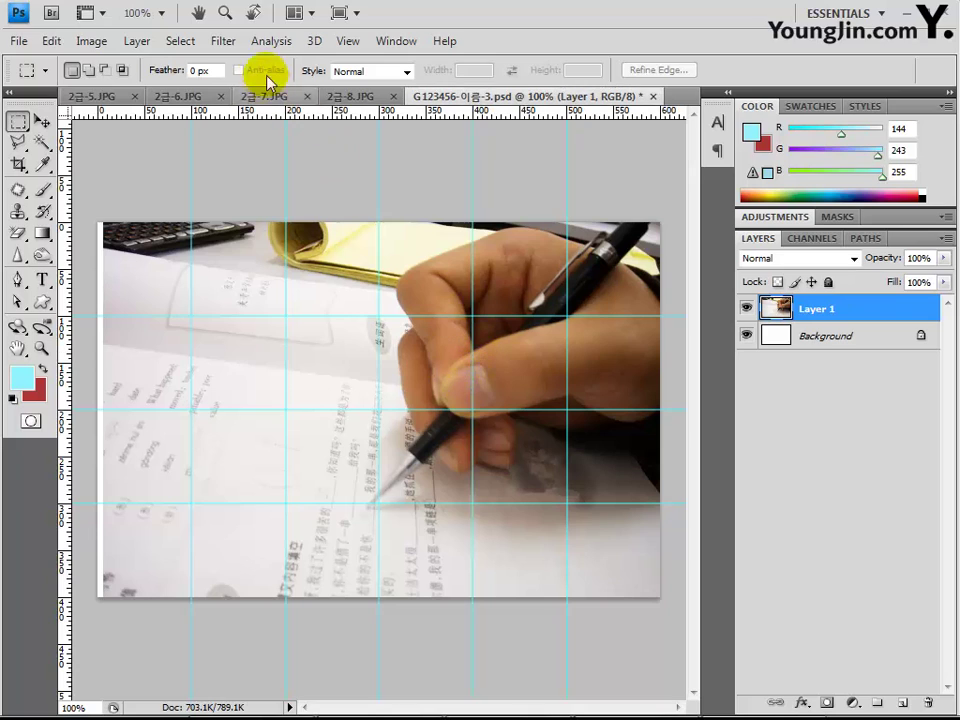
Apply the Artistic Sponge filter to the hand photo layer with brush size 1, definition 12 and smoothness 5
{"action": "left_click", "coordinate": [228, 46]}
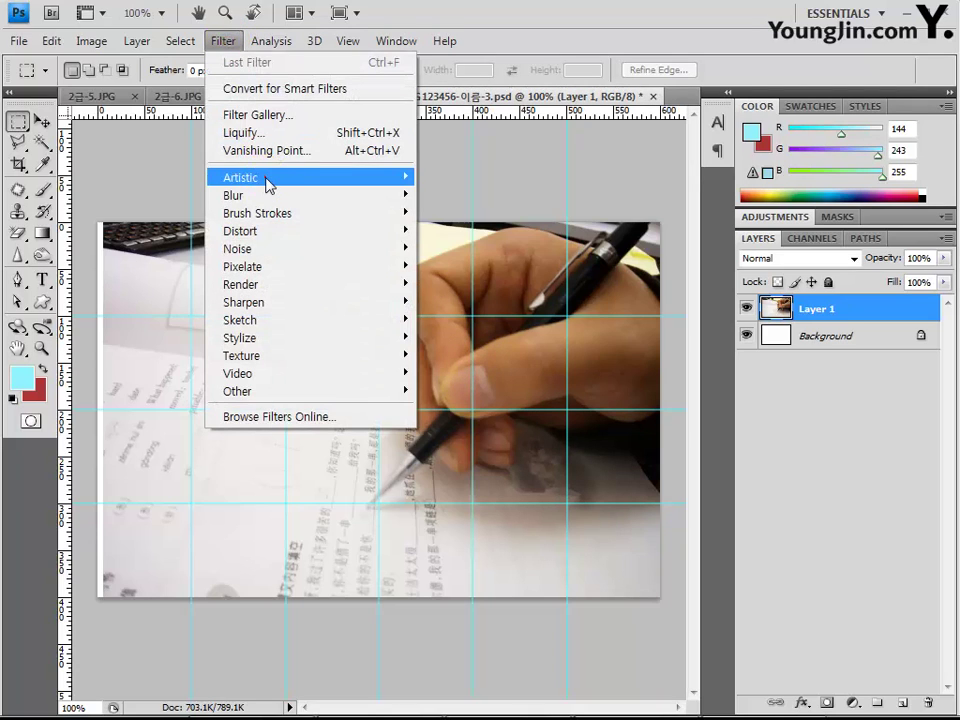
{"action": "mouse_move", "coordinate": [268, 185]}
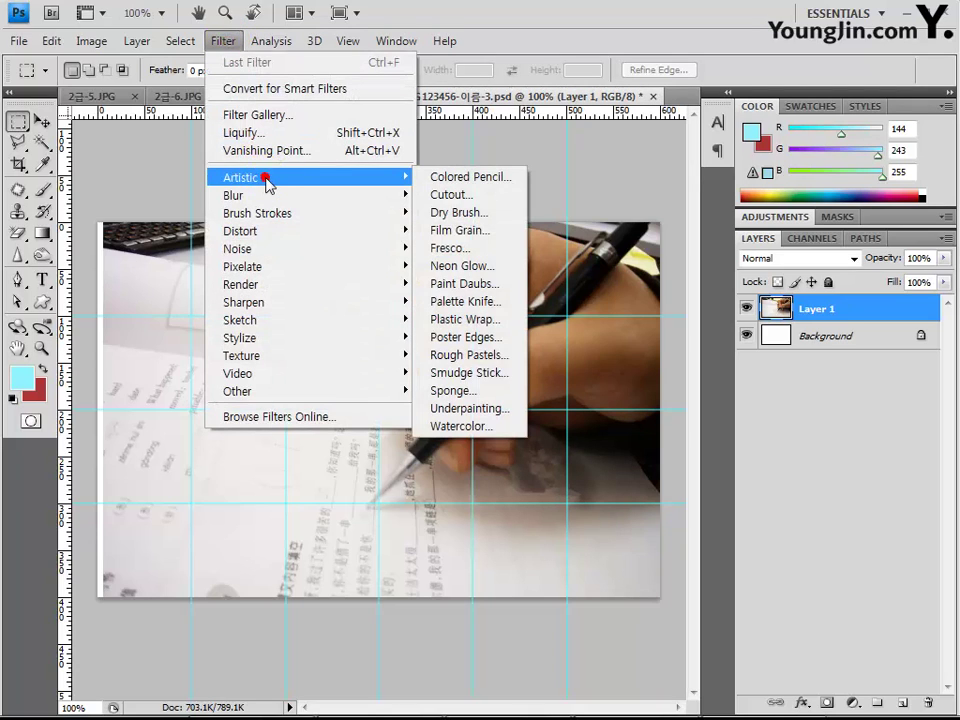
{"action": "left_click", "coordinate": [450, 392]}
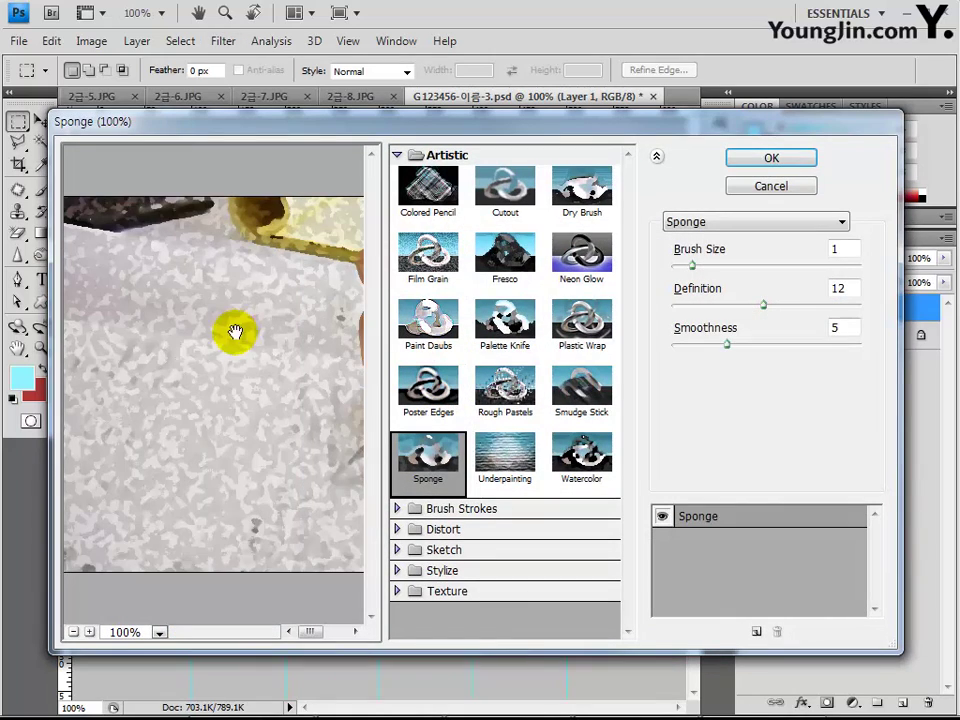
{"action": "left_click_drag", "start_coordinate": [236, 332], "coordinate": [185, 352]}
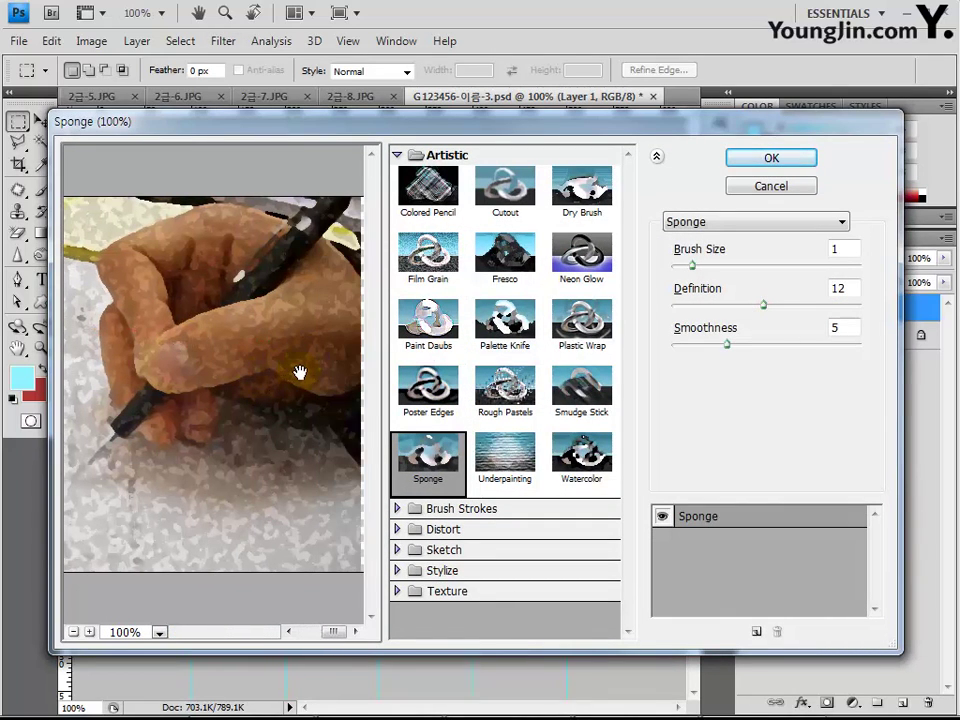
{"action": "left_click", "coordinate": [766, 160]}
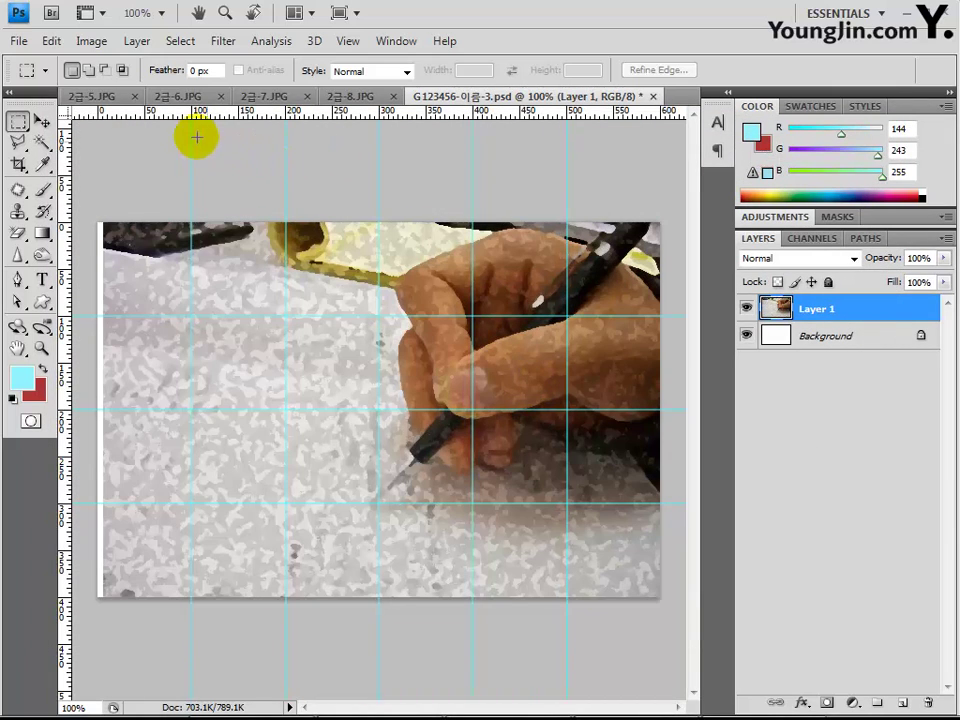
Copy the whole 2급-6.JPG photo into G123456-이름-3.psd as a new layer and switch to the Move tool
{"action": "left_click_drag", "start_coordinate": [187, 96], "coordinate": [211, 316]}
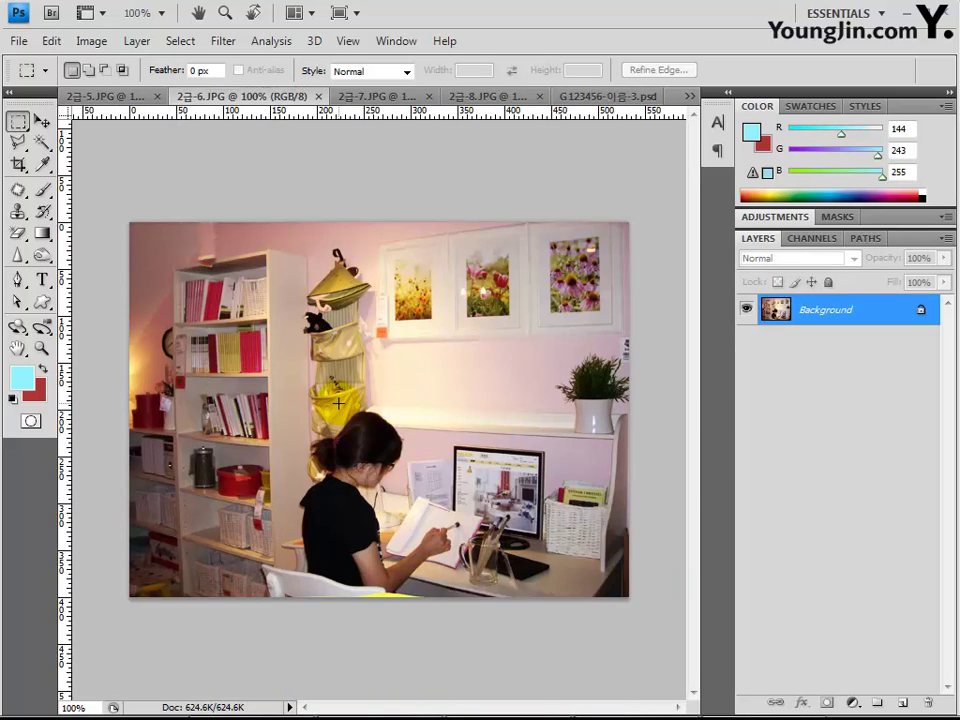
{"action": "key", "text": "ctrl+a"}
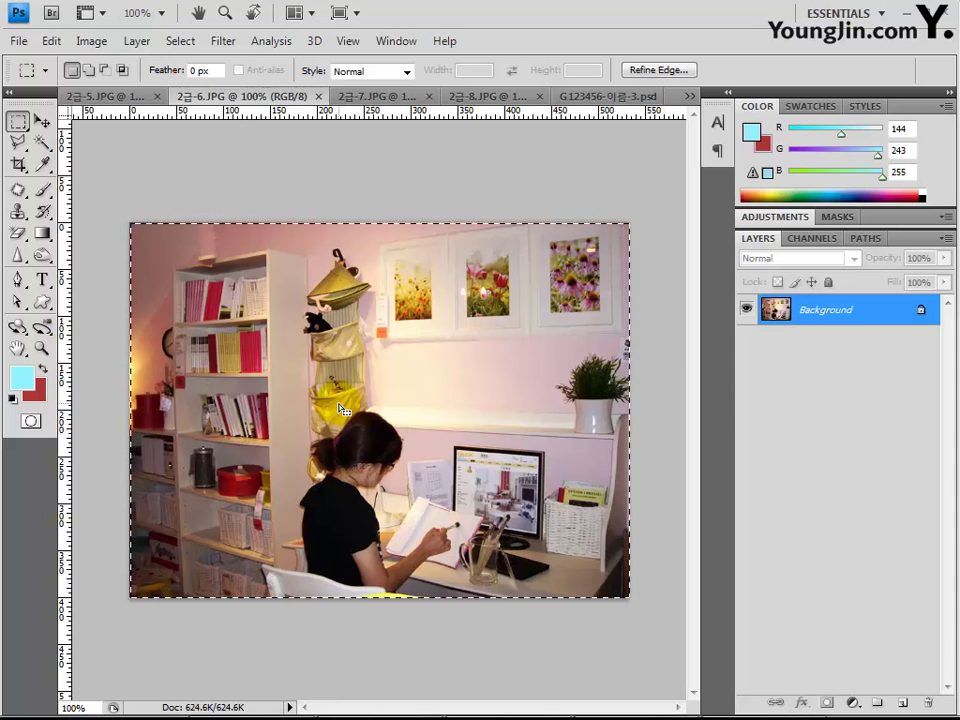
{"action": "left_click", "coordinate": [585, 96]}
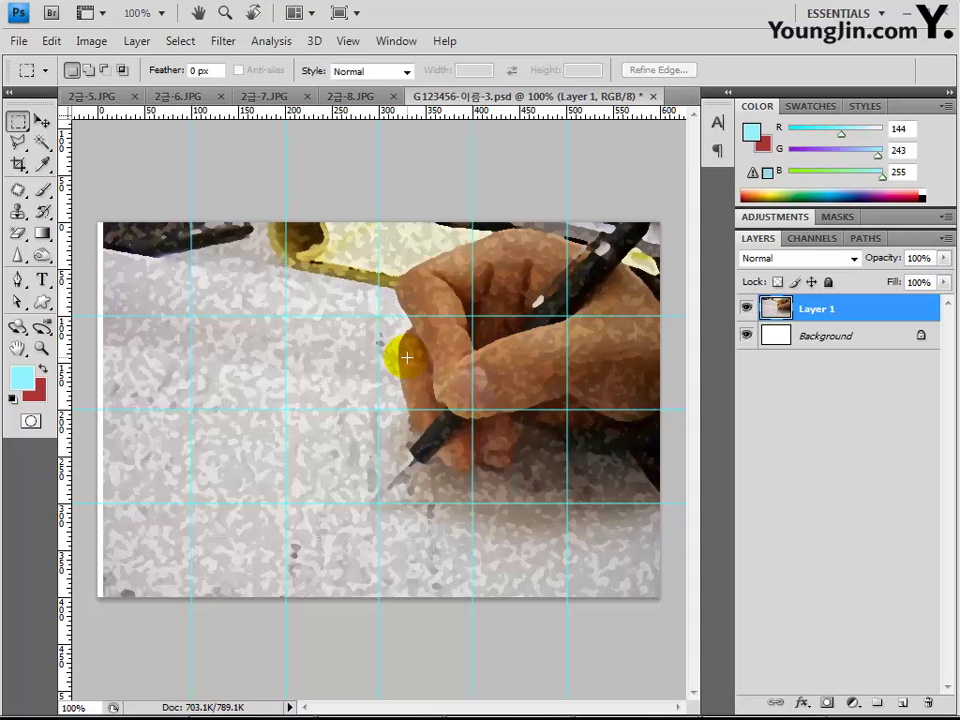
{"action": "key", "text": "ctrl+v"}
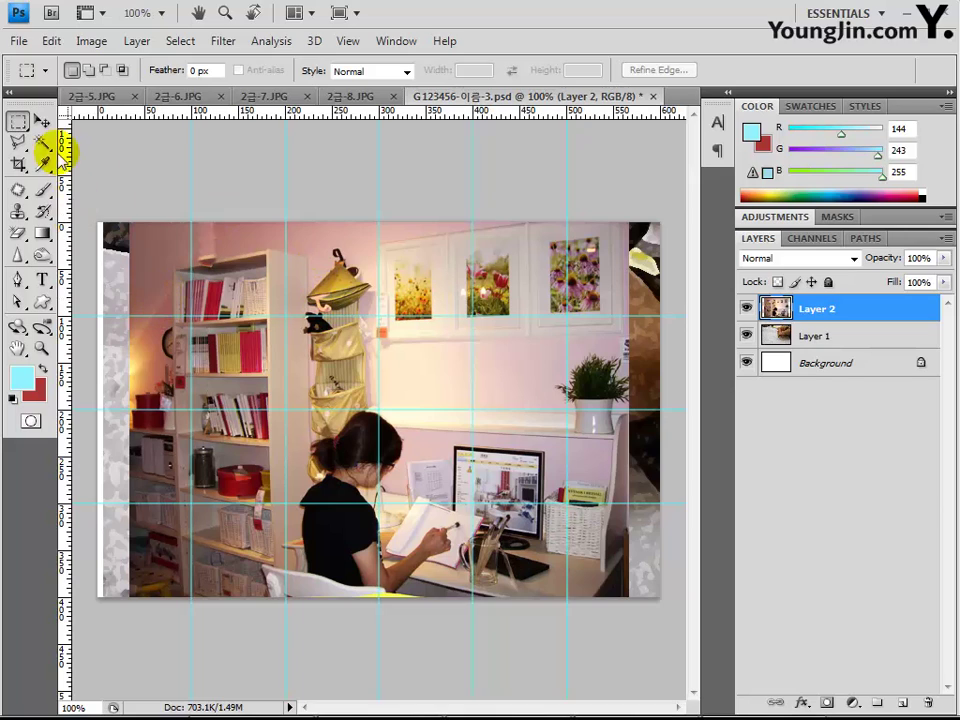
{"action": "left_click", "coordinate": [41, 121]}
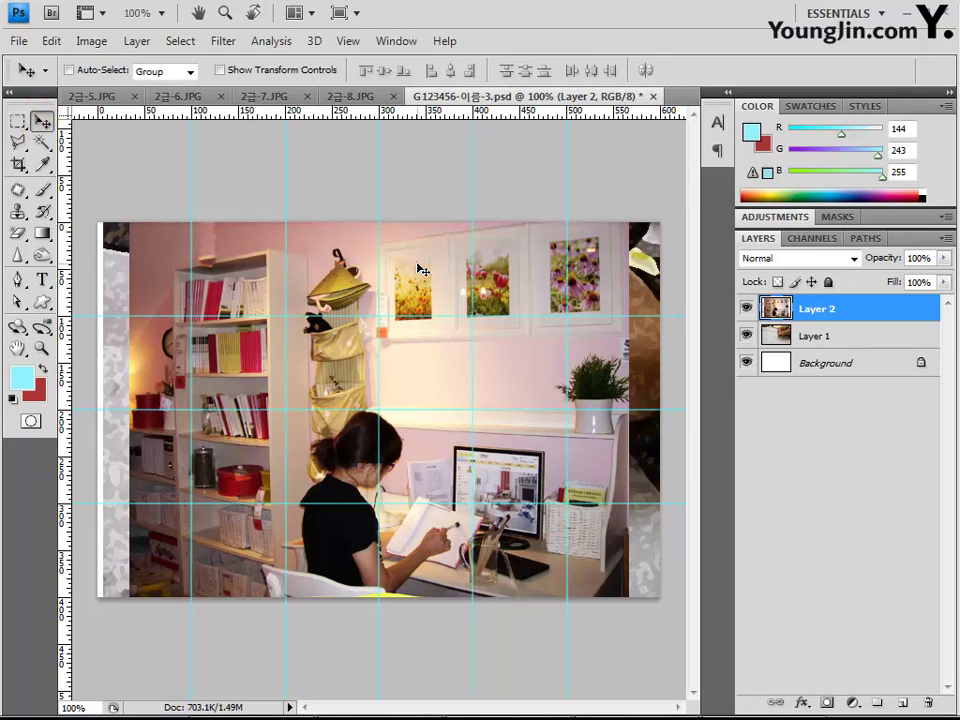
Align the desk photo layer with the canvas's left edge and fade its right half using a layer mask with a black-to-white linear gradient
{"action": "left_click_drag", "start_coordinate": [418, 261], "coordinate": [386, 261]}
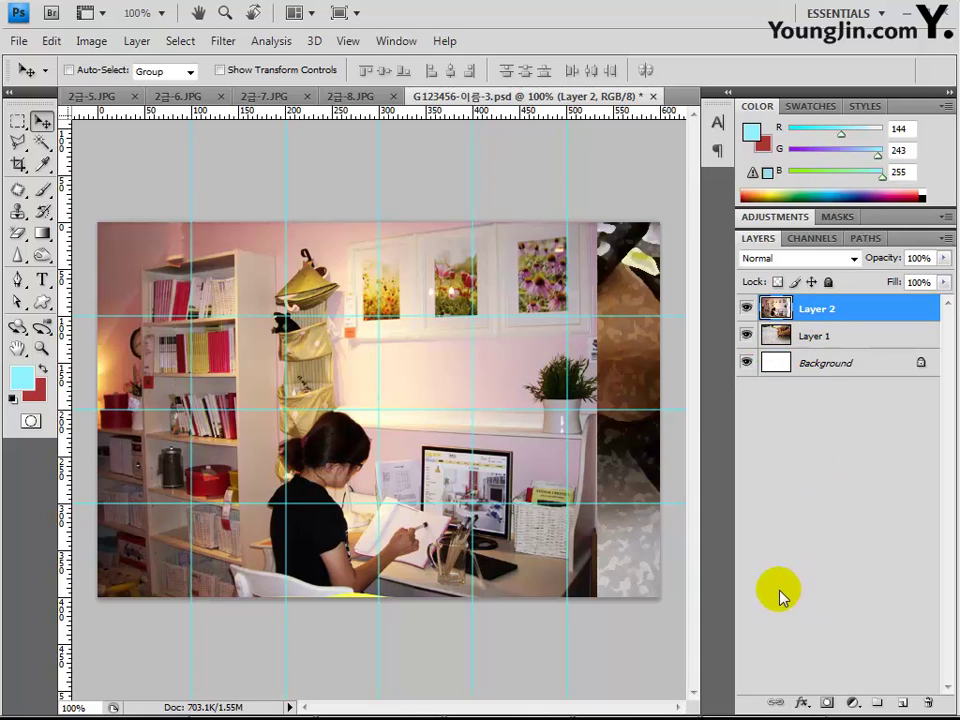
{"action": "left_click", "coordinate": [827, 703]}
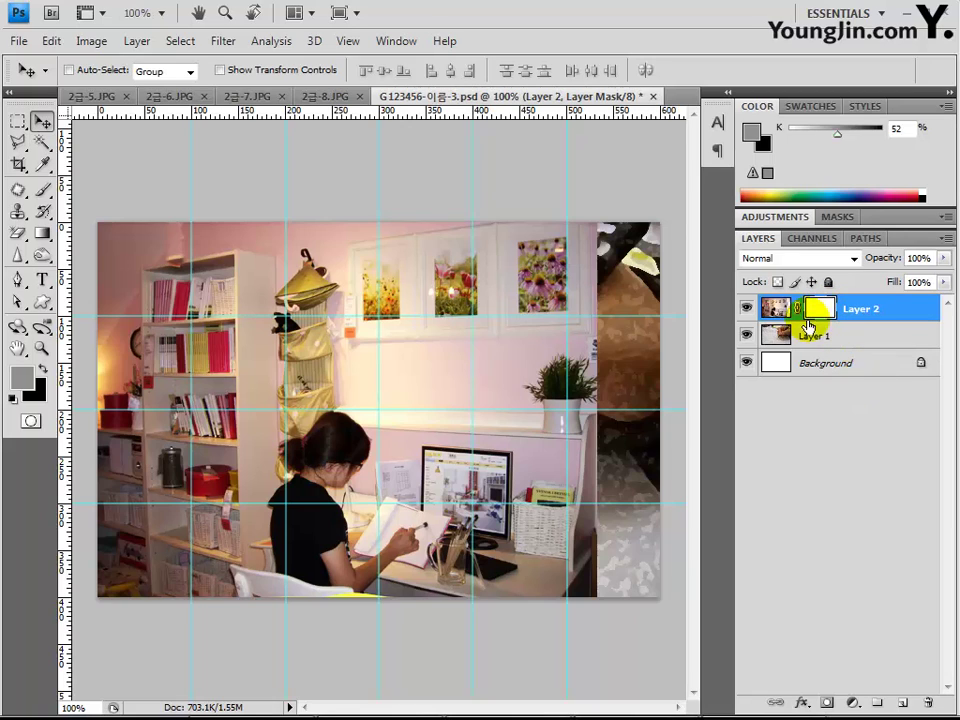
{"action": "left_click", "coordinate": [12, 398]}
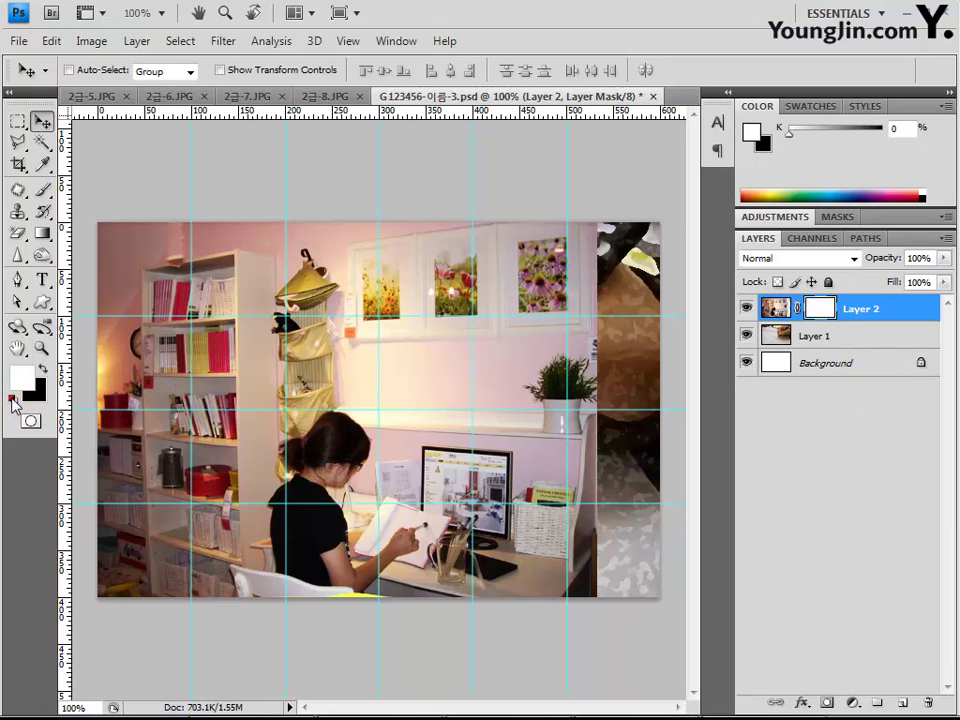
{"action": "left_click", "coordinate": [41, 372]}
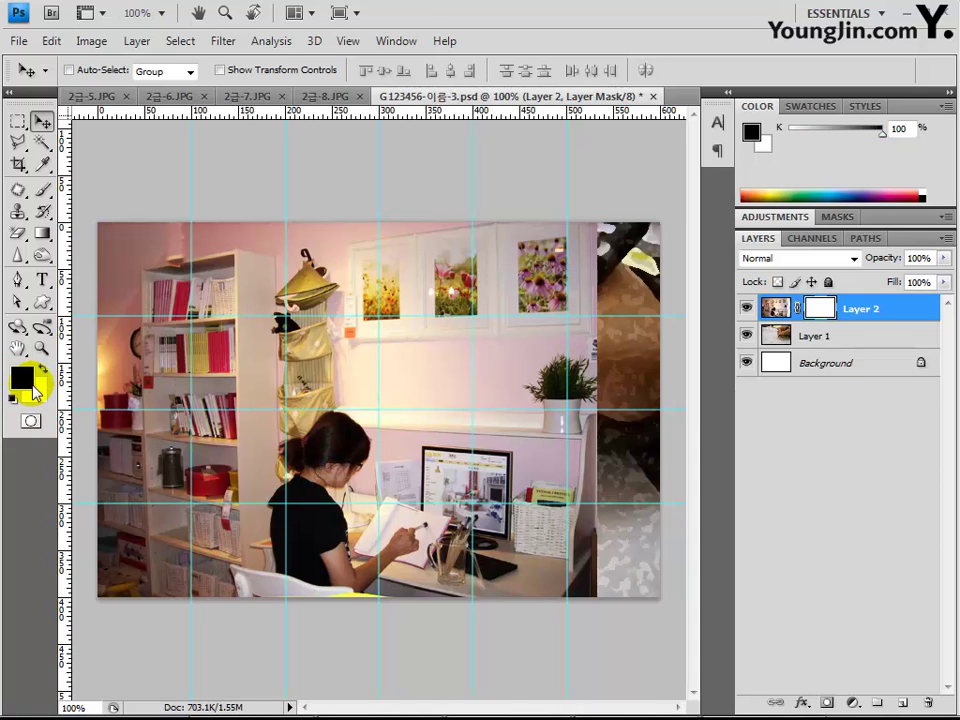
{"action": "left_click", "coordinate": [41, 233]}
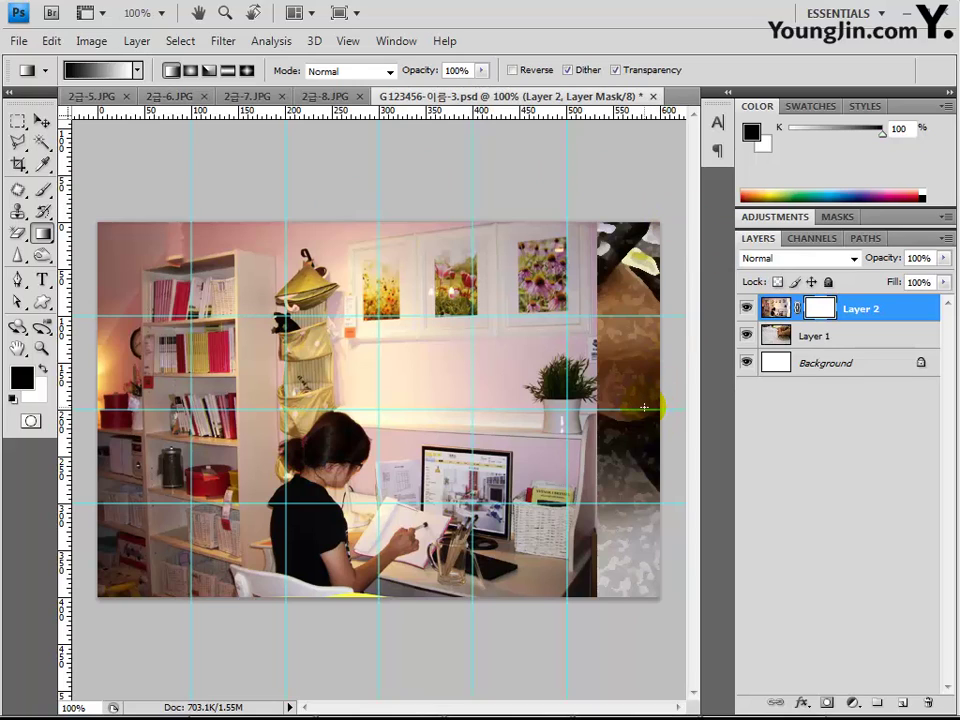
{"action": "left_click_drag", "start_coordinate": [670, 409], "coordinate": [390, 420]}
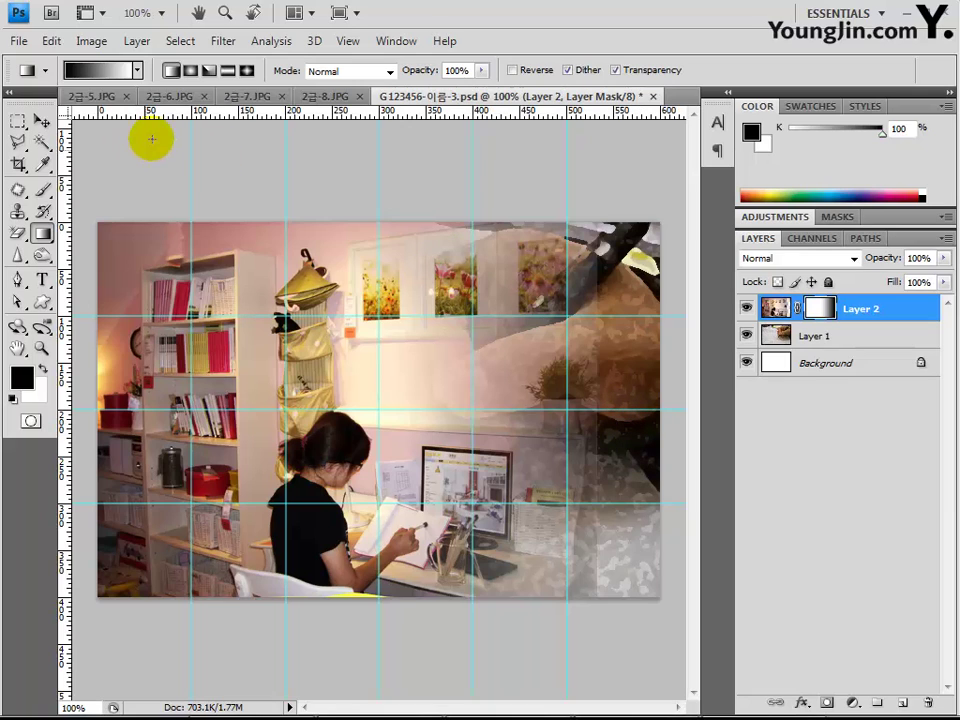
In 2급-7.JPG, select the yellow note and its clip by Magic Wand selecting the white background and inverting the selection
{"action": "left_click", "coordinate": [253, 97]}
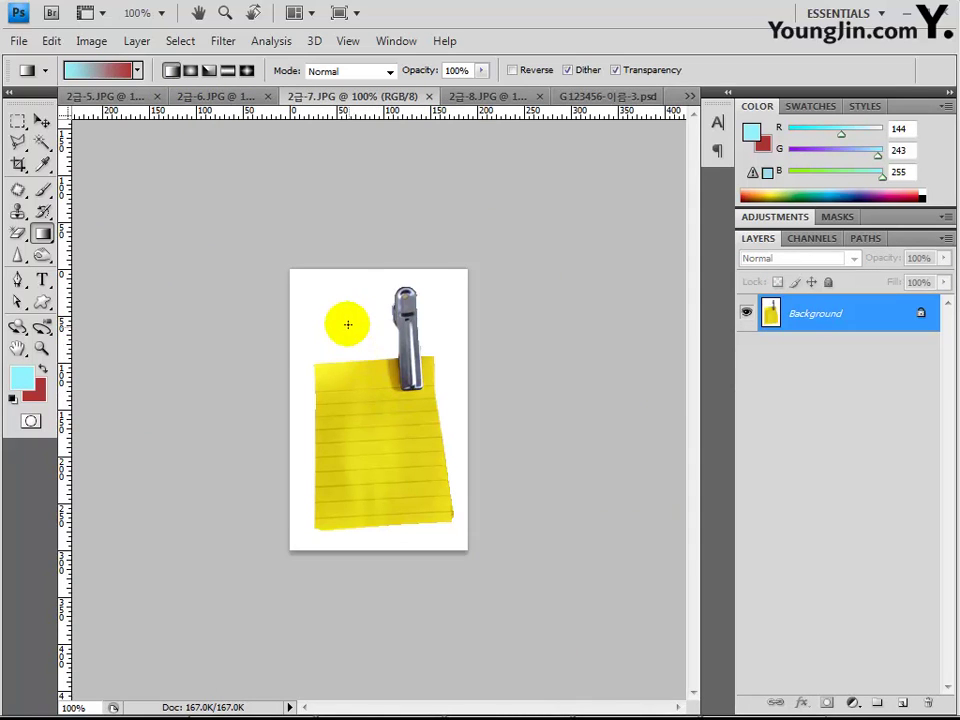
{"action": "left_click", "coordinate": [42, 141]}
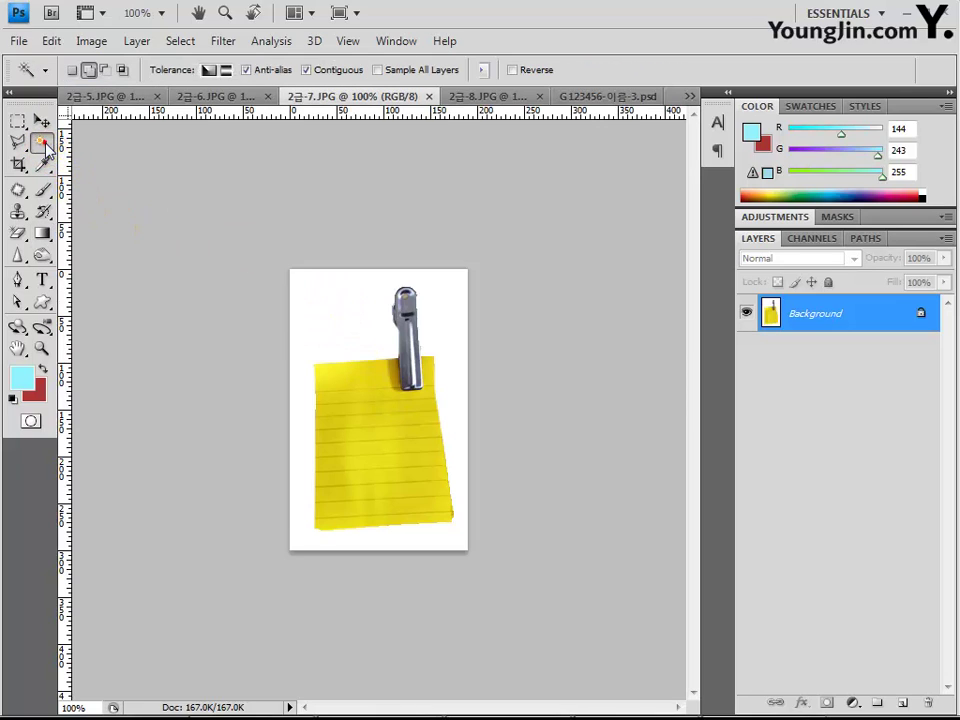
{"action": "right_click", "coordinate": [43, 140]}
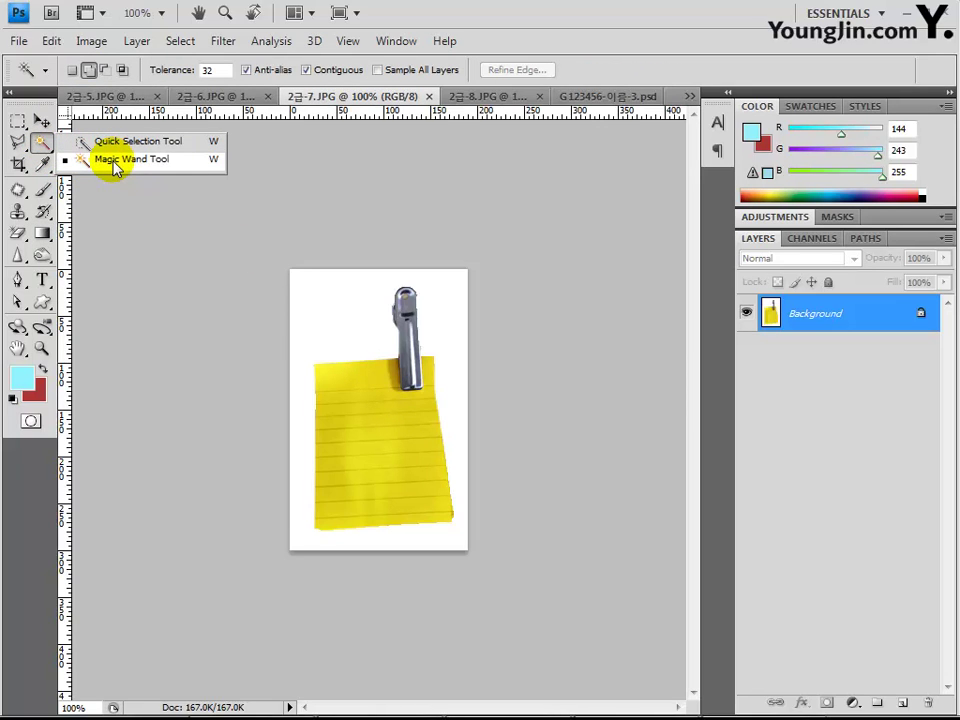
{"action": "left_click", "coordinate": [115, 161]}
{"action": "left_click", "coordinate": [350, 325]}
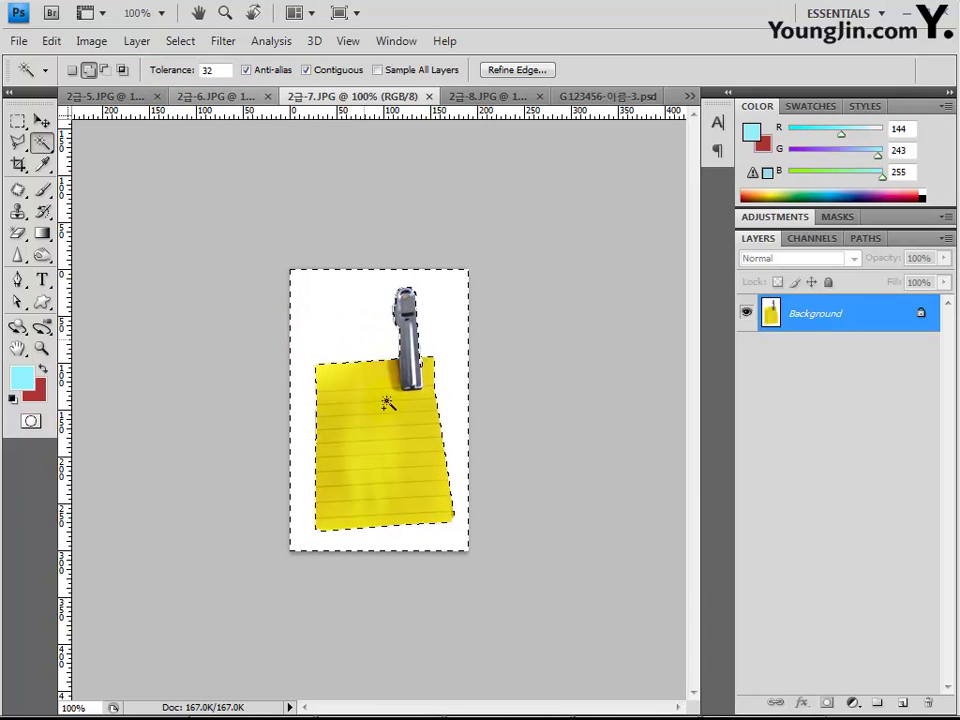
{"action": "right_click", "coordinate": [342, 312]}
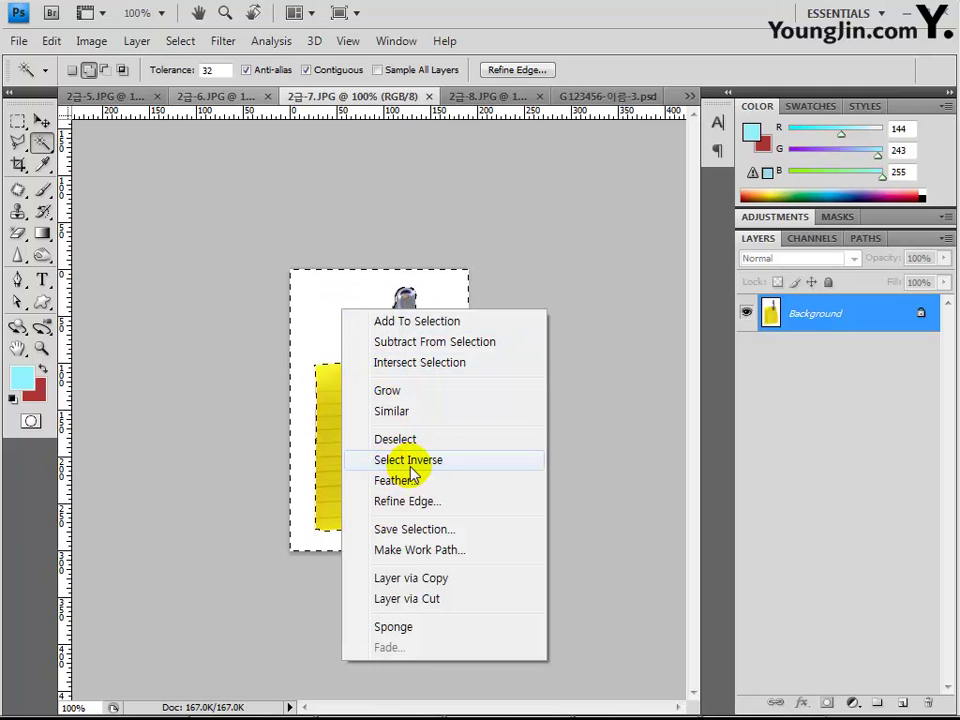
{"action": "left_click", "coordinate": [392, 460]}
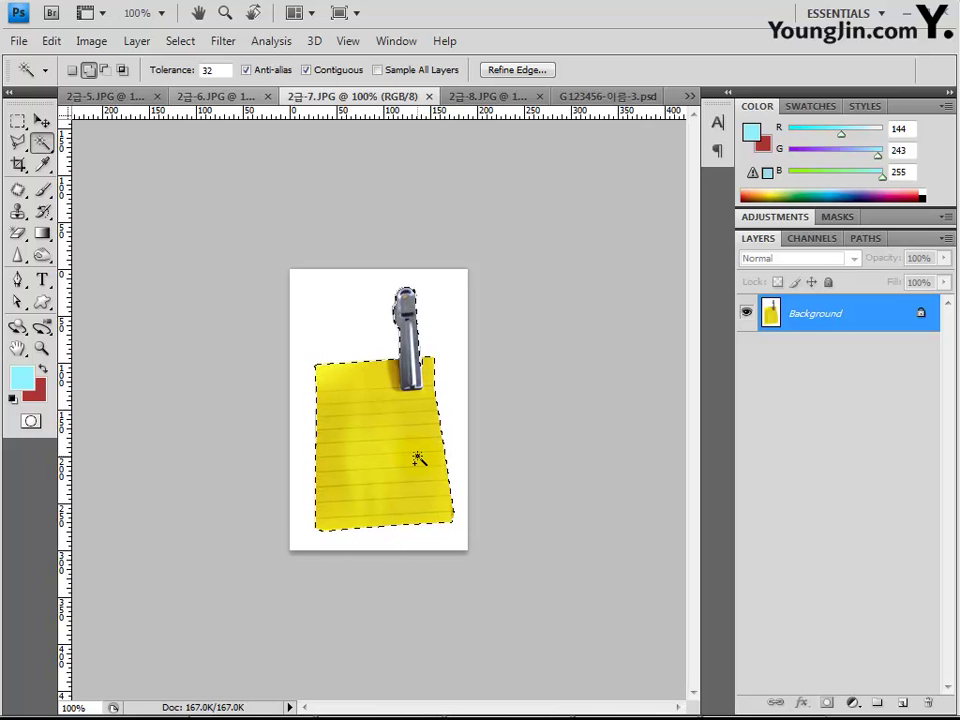
Copy the selected note into G123456-이름-3.psd as a new layer and place it in the canvas's lower right area
{"action": "left_click", "coordinate": [610, 99]}
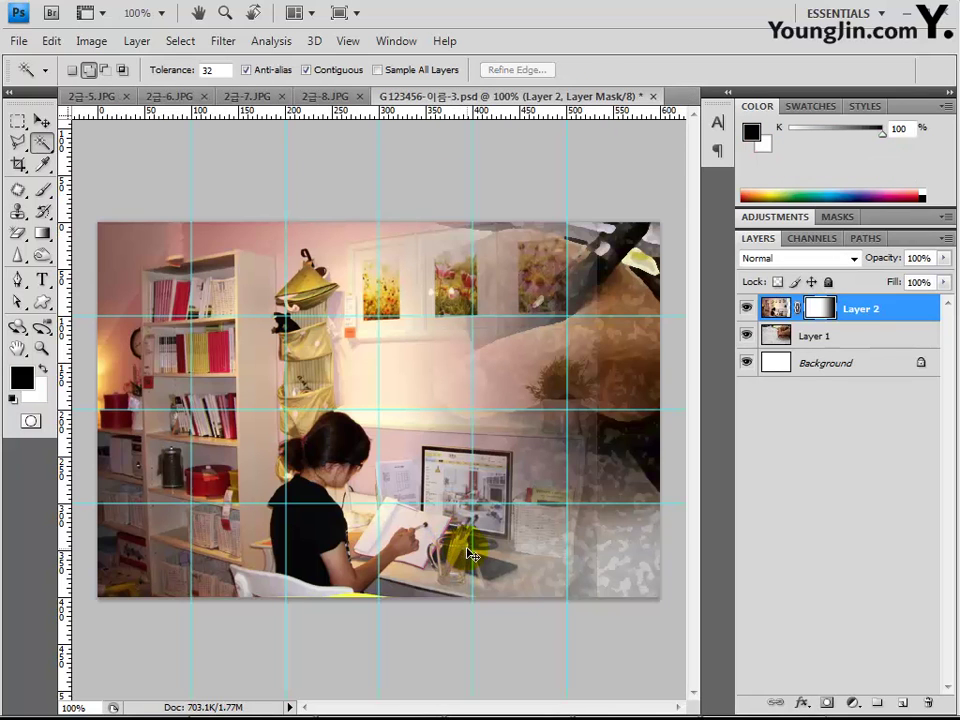
{"action": "key", "text": "ctrl+v"}
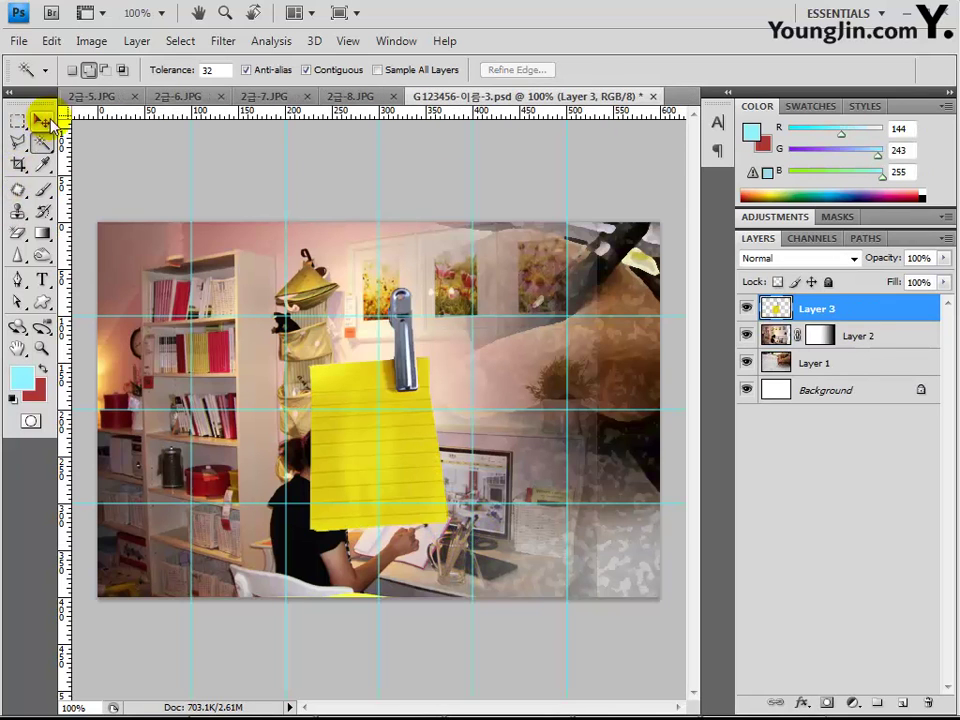
{"action": "left_click", "coordinate": [43, 121]}
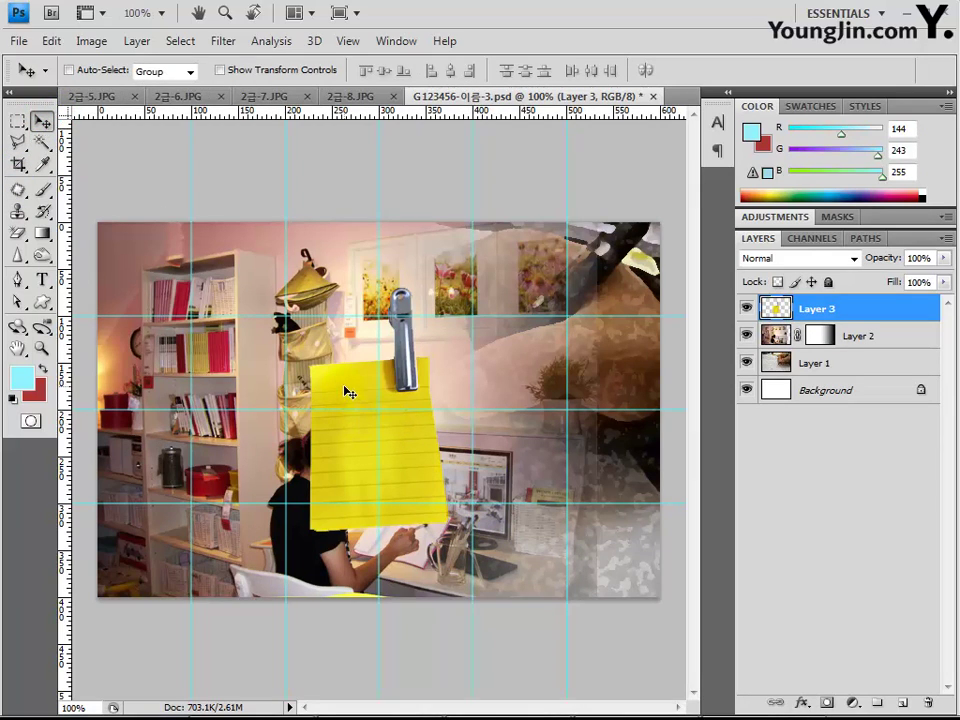
{"action": "left_click_drag", "start_coordinate": [345, 388], "coordinate": [518, 436]}
{"action": "key", "text": "shift+Right"}
{"action": "key", "text": "shift+Right"}
{"action": "key", "text": "shift+Right"}
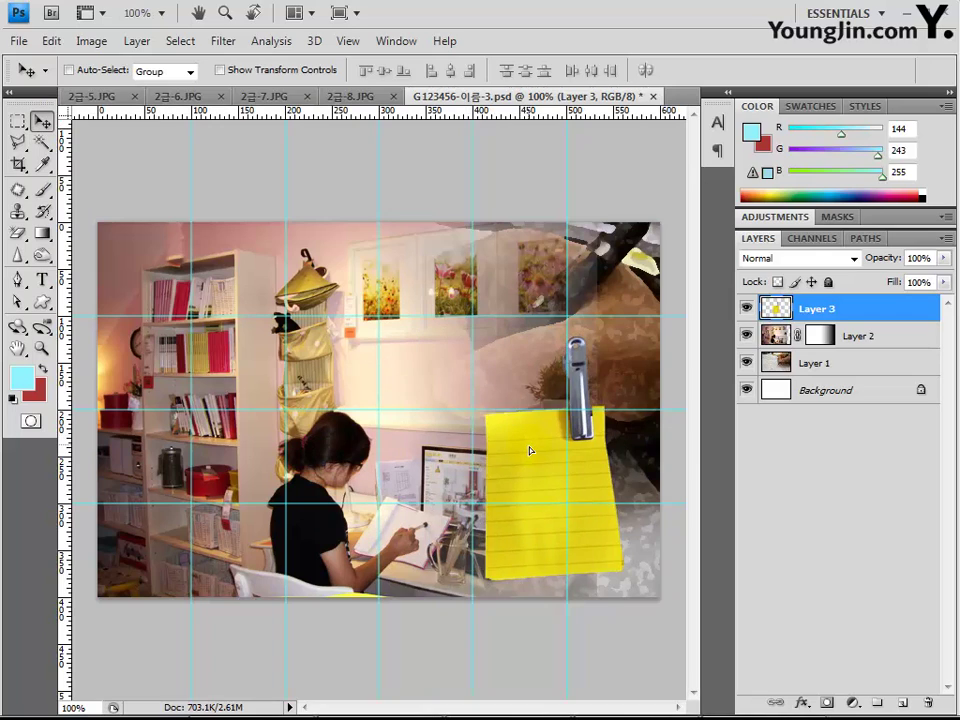
{"action": "left_click_drag", "start_coordinate": [520, 440], "coordinate": [539, 447]}
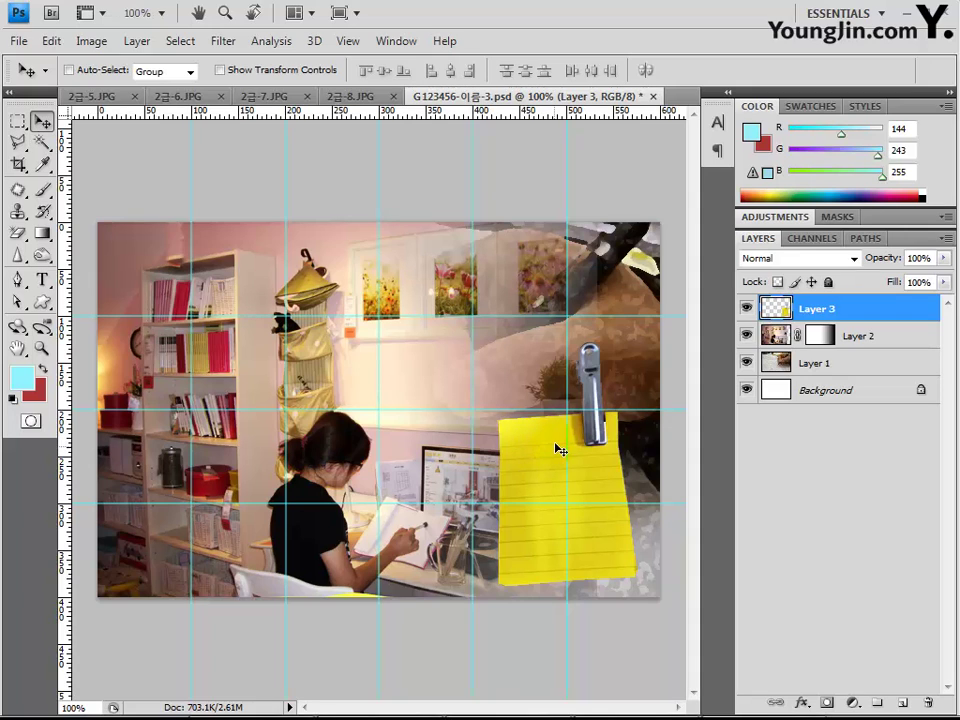
Scale the note layer proportionally to about 85% and shift it slightly right with Free Transform
{"action": "key", "text": "ctrl+t"}
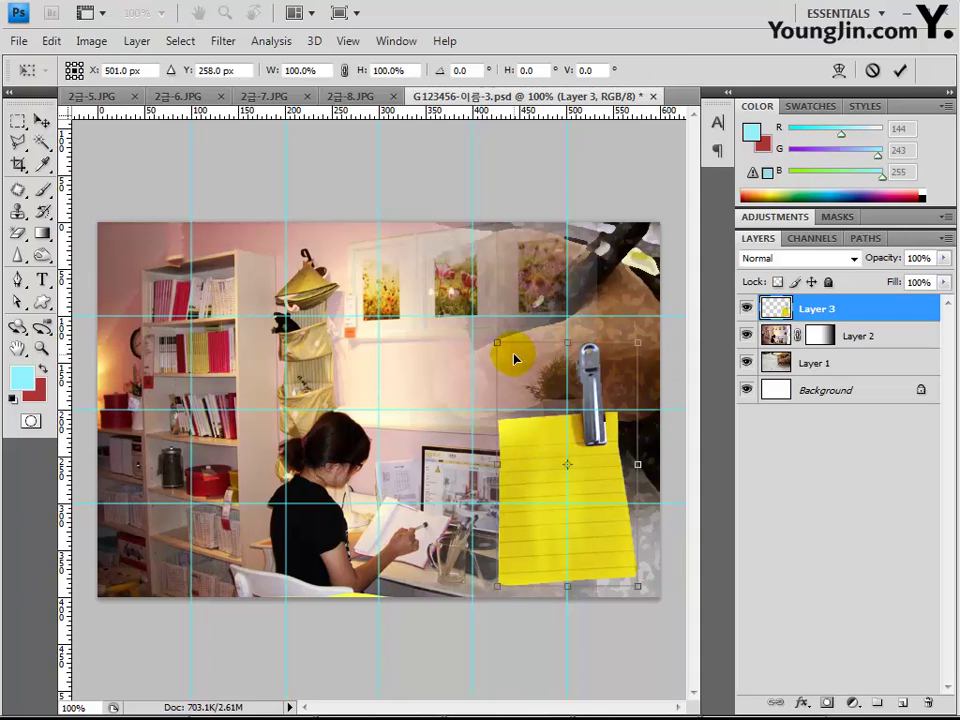
{"action": "left_click_drag", "start_coordinate": [499, 348], "coordinate": [511, 383]}
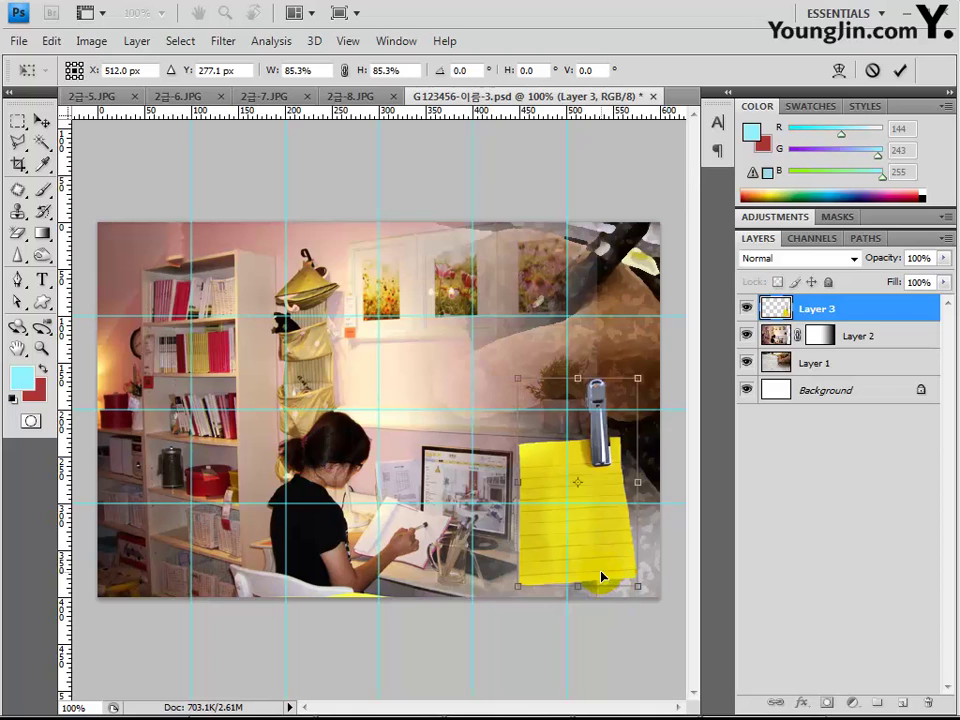
{"action": "left_click_drag", "start_coordinate": [587, 558], "coordinate": [609, 558]}
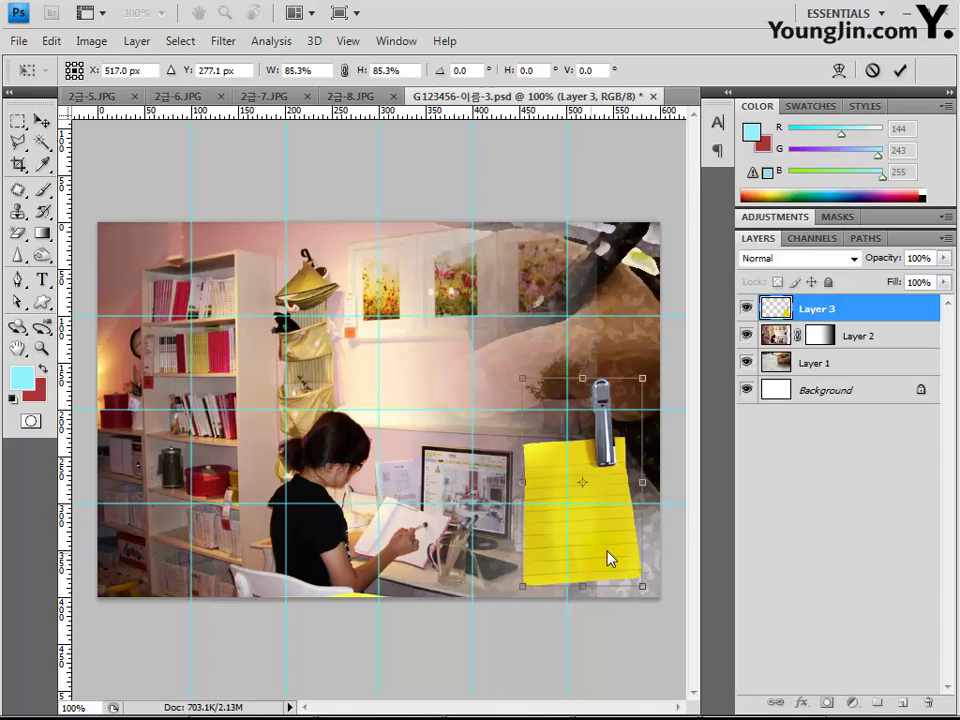
{"action": "key", "text": "Return"}
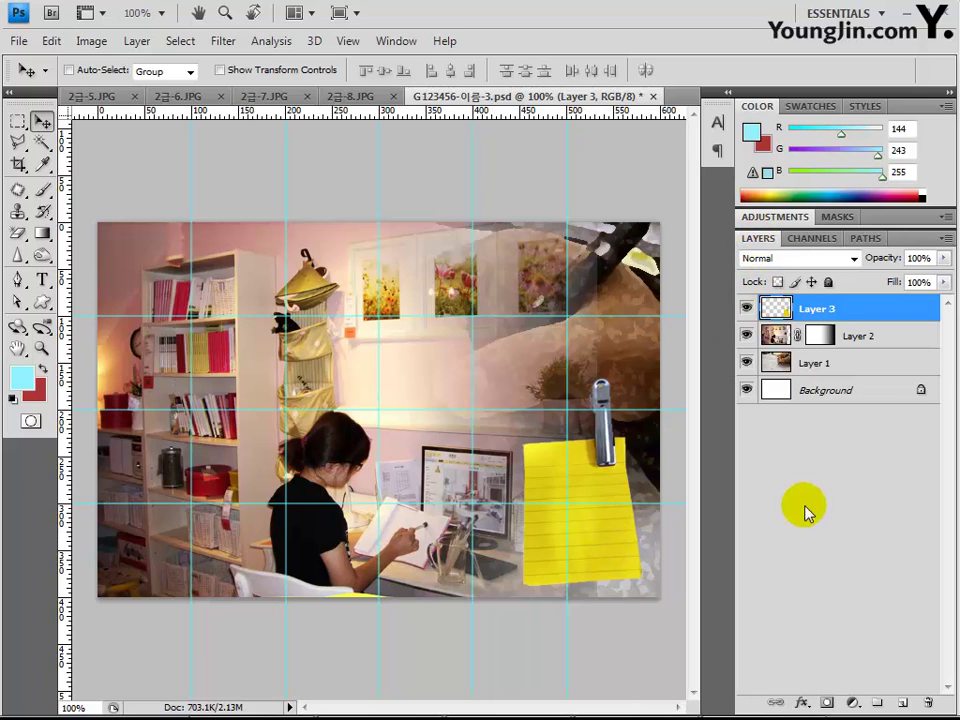
Add a Stroke layer style to the note layer with a size of 4 px
{"action": "left_click", "coordinate": [800, 704]}
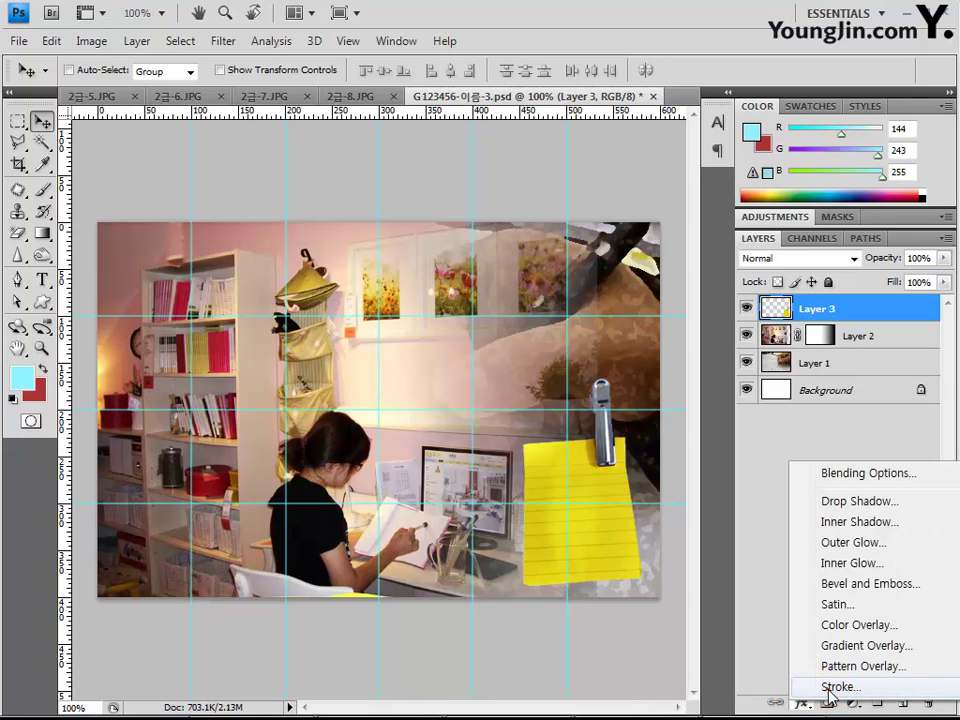
{"action": "left_click", "coordinate": [834, 687]}
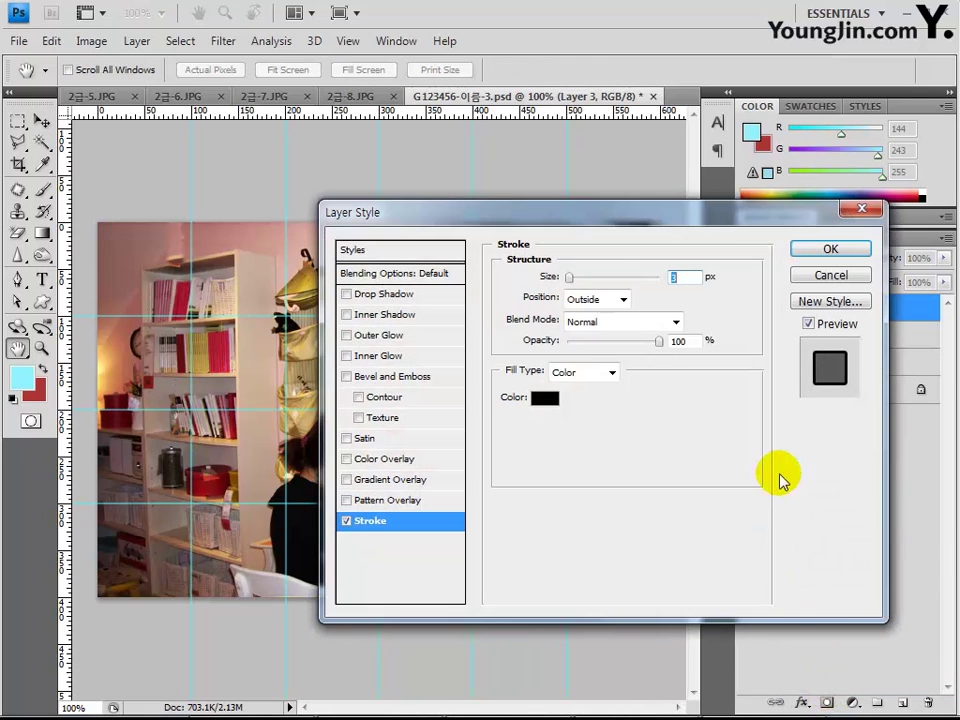
{"action": "type", "text": "4"}
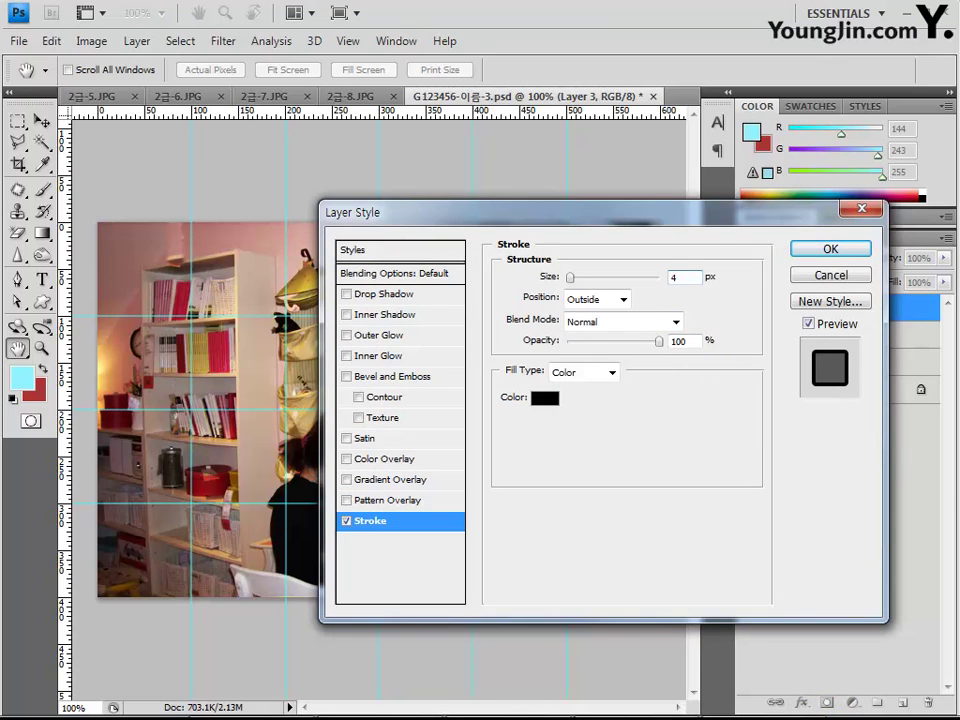
Set the note's stroke color to #fff68a and apply the layer style
{"action": "left_click", "coordinate": [540, 399]}
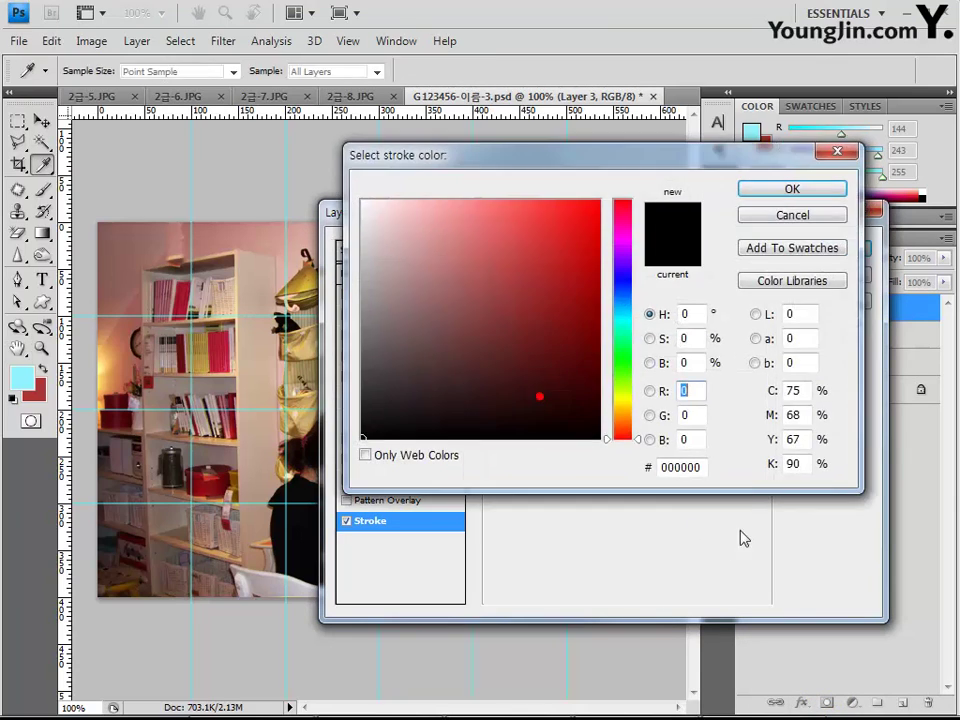
{"action": "left_click_drag", "start_coordinate": [702, 467], "coordinate": [530, 464]}
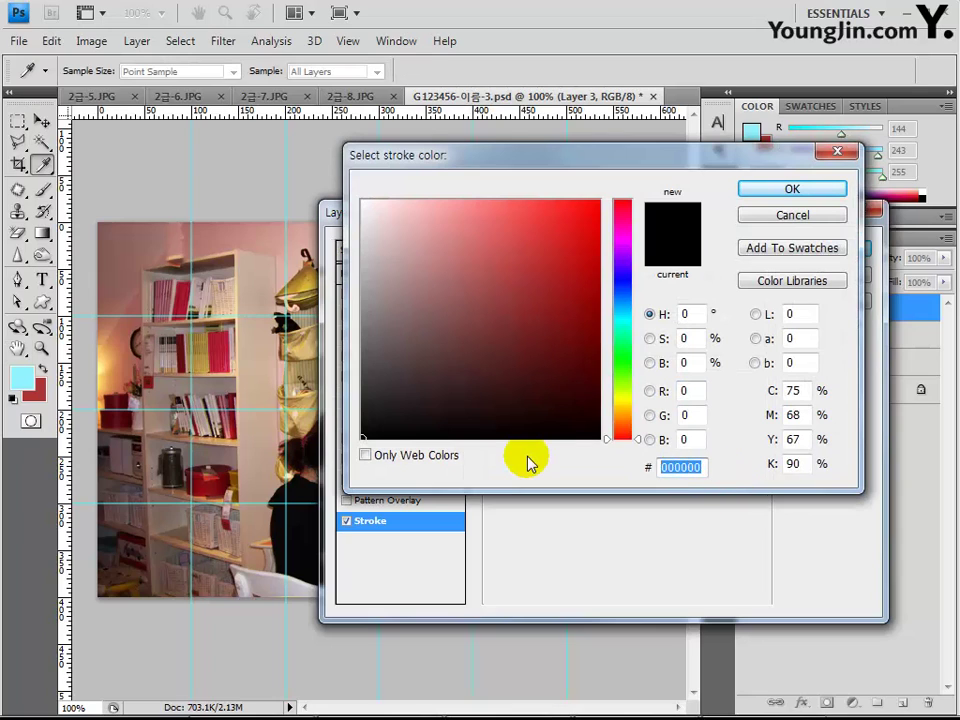
{"action": "type", "text": "2"}
{"action": "type", "text": "68"}
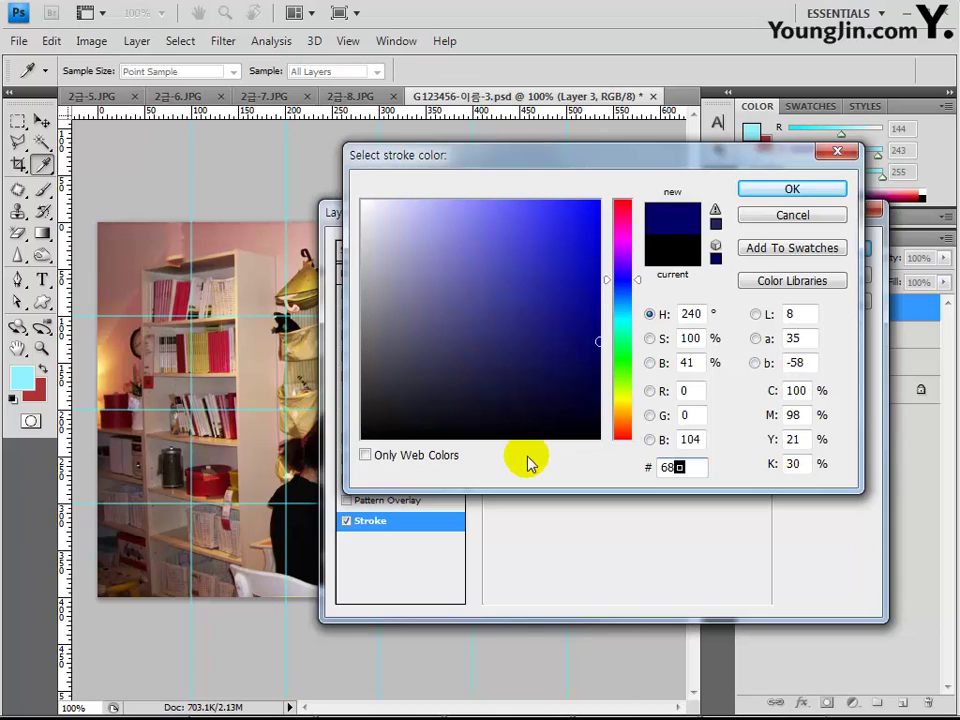
{"action": "key", "text": "BackSpace"}
{"action": "key", "text": "BackSpace"}
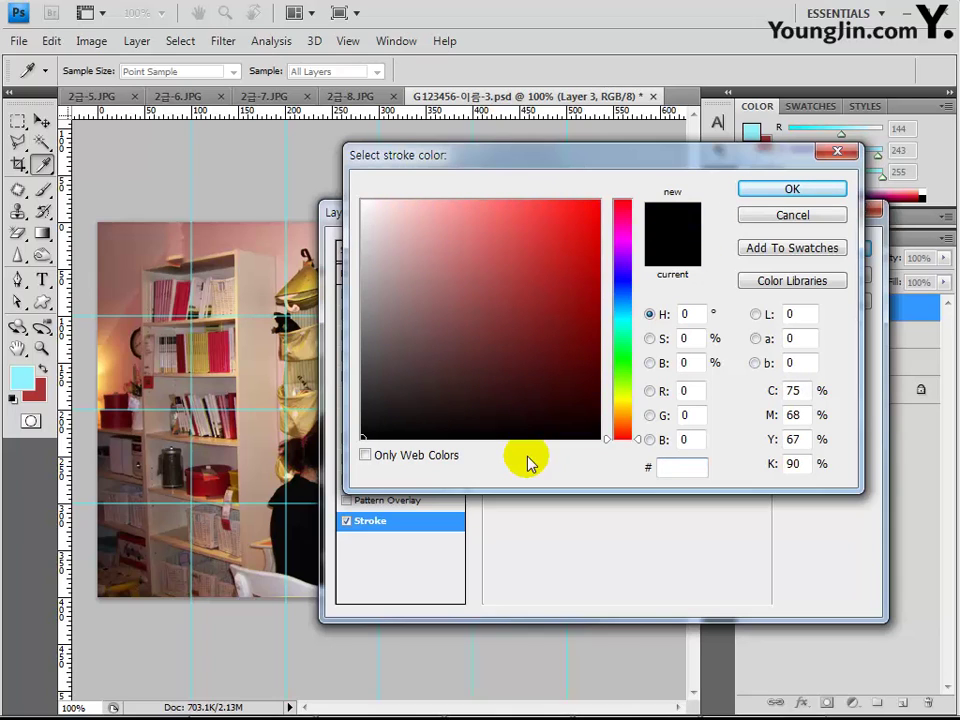
{"action": "type", "text": "fff"}
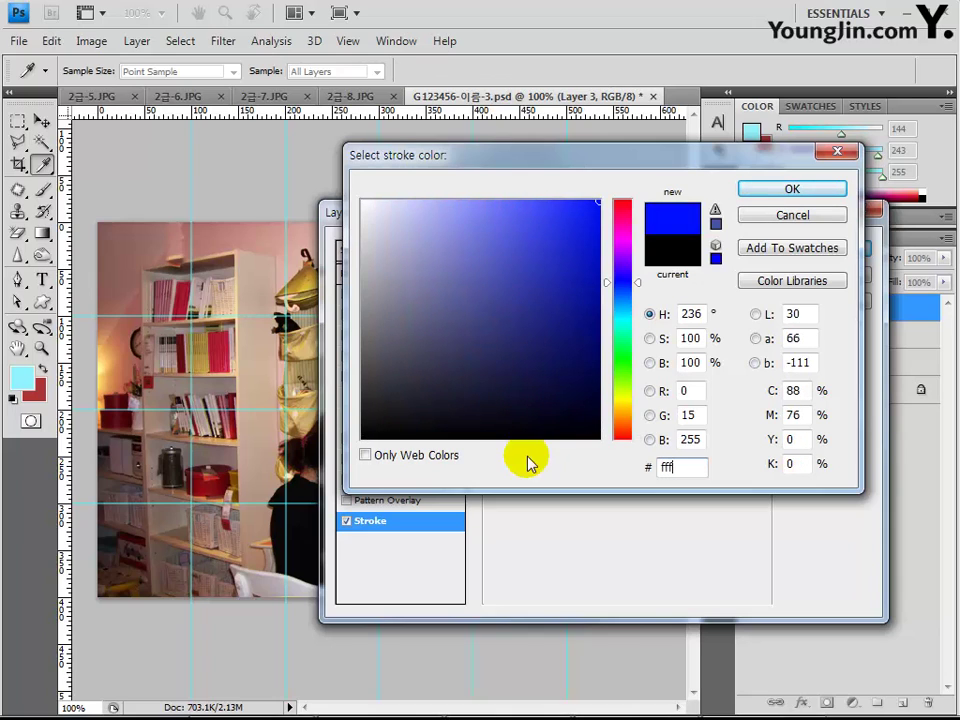
{"action": "type", "text": "68a"}
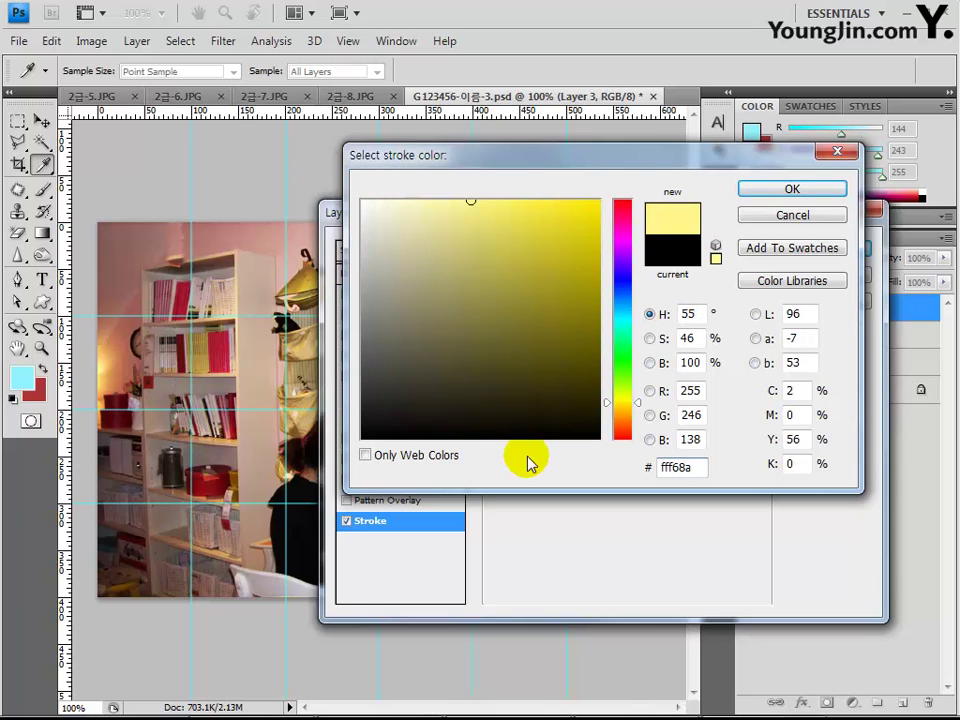
{"action": "key", "text": "Return"}
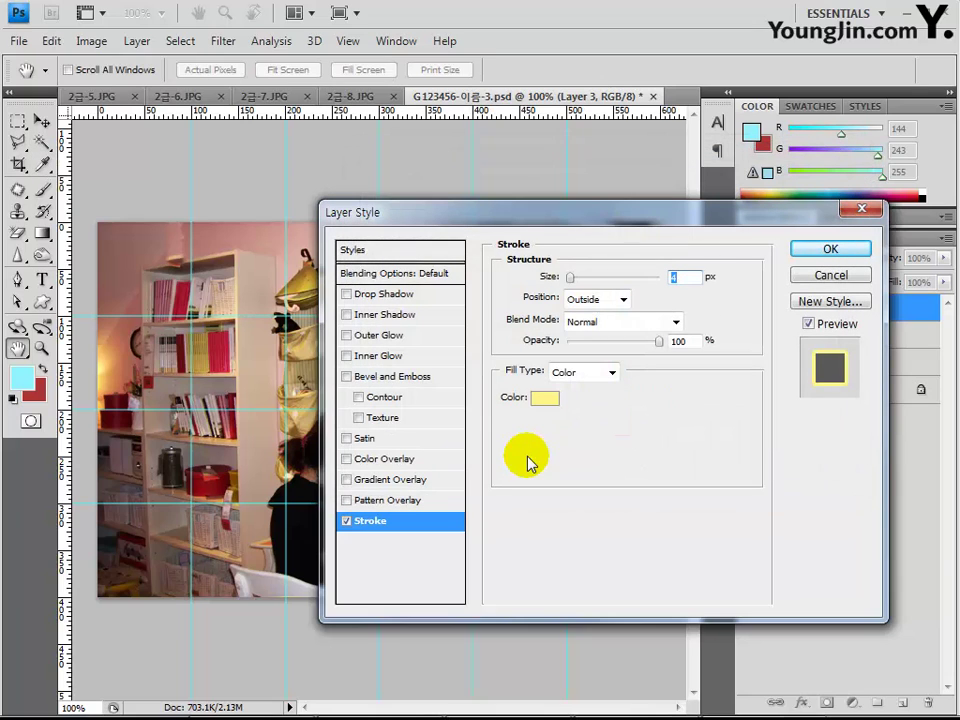
{"action": "key", "text": "Return"}
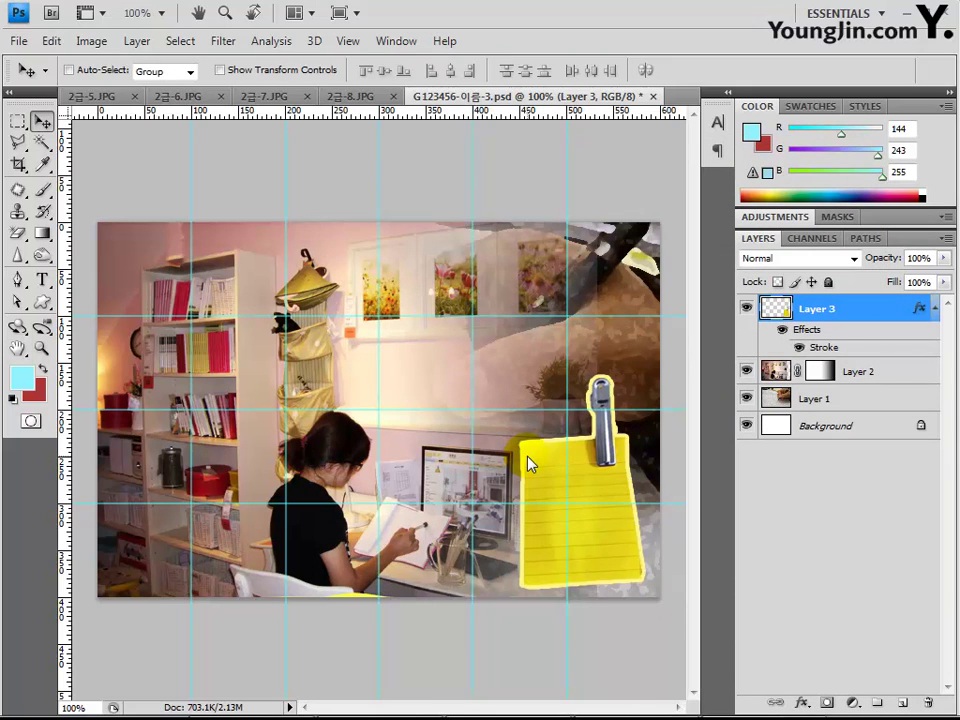
Select the navy notebook together with the pink folder behind it in 2급-8.JPG with the Polygonal Lasso tool
{"action": "left_click", "coordinate": [424, 430]}
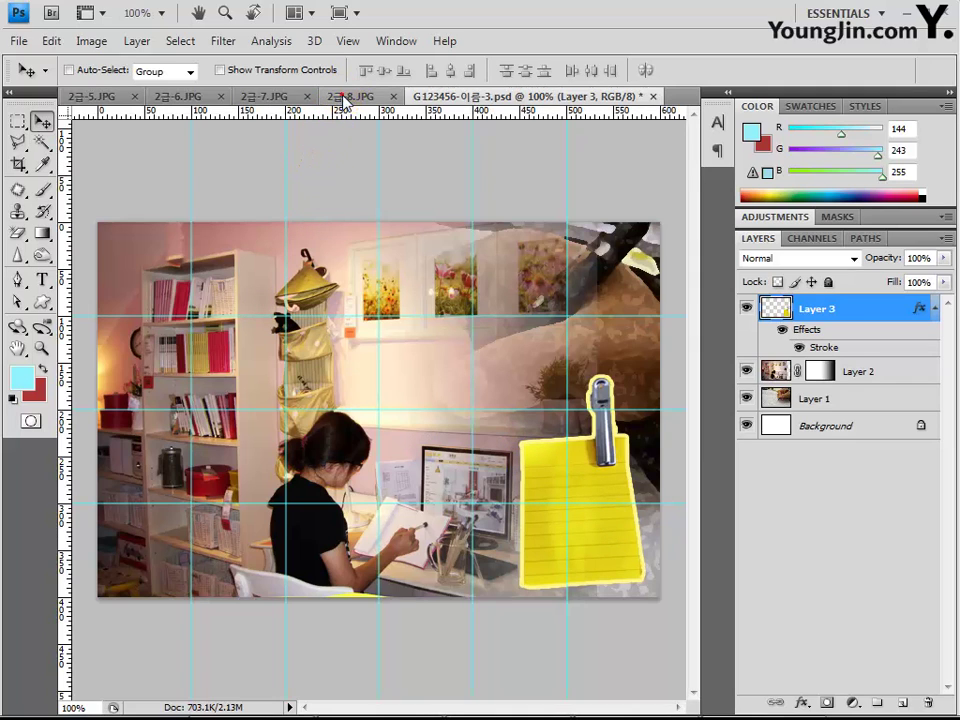
{"action": "left_click_drag", "start_coordinate": [345, 97], "coordinate": [429, 418]}
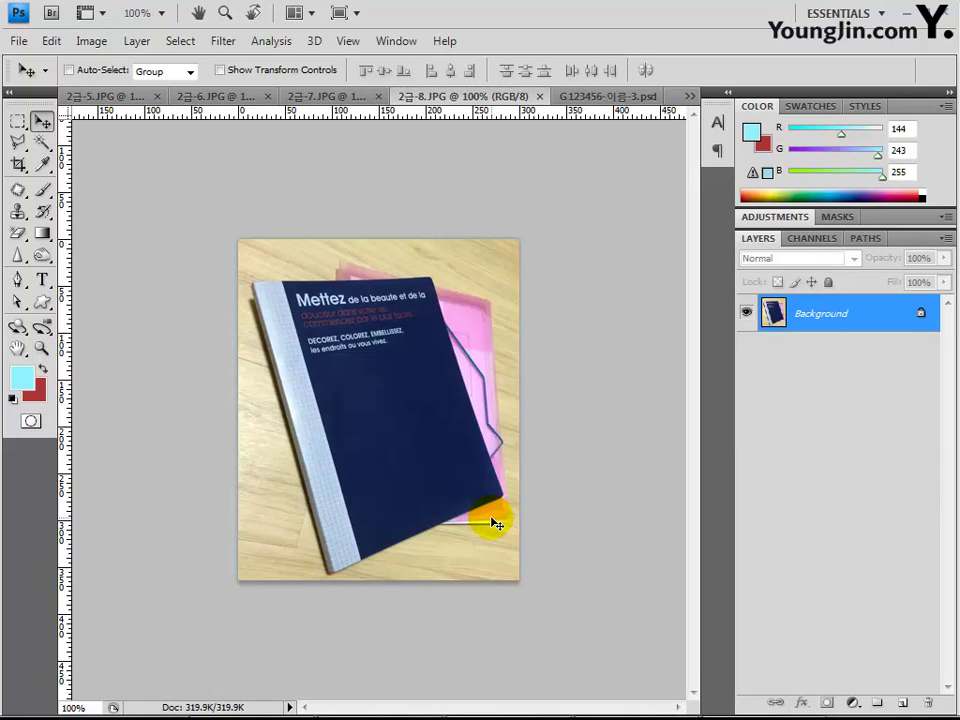
{"action": "mouse_move", "coordinate": [17, 141]}
{"action": "left_mouse_down"}
{"action": "mouse_move", "coordinate": [95, 147]}
{"action": "mouse_move", "coordinate": [84, 168]}
{"action": "mouse_move", "coordinate": [128, 166]}
{"action": "left_mouse_up"}
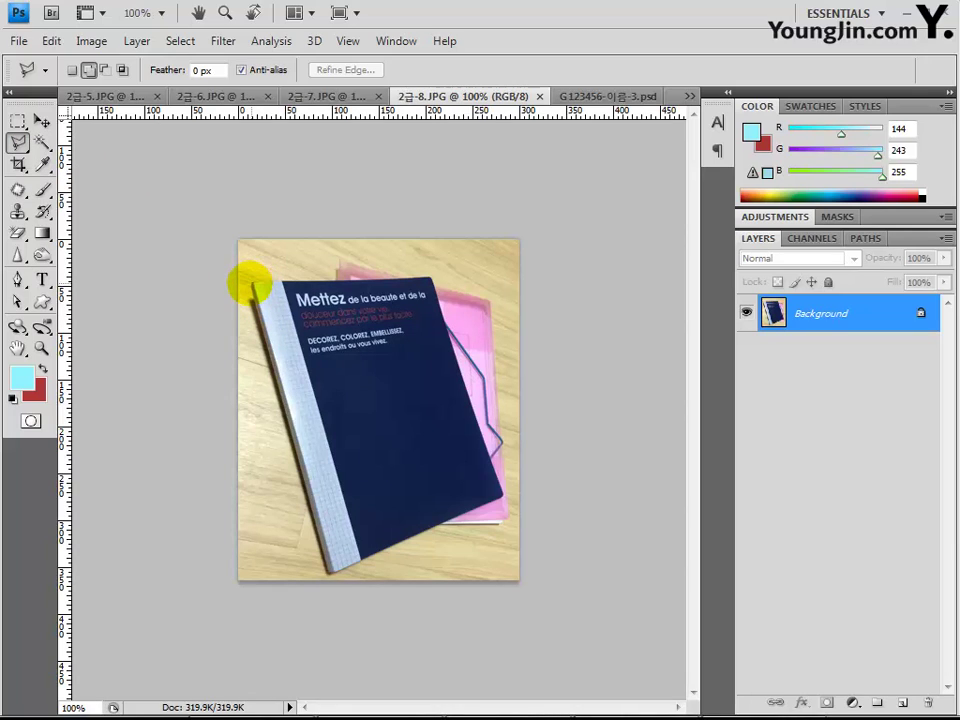
{"action": "left_click", "coordinate": [254, 276]}
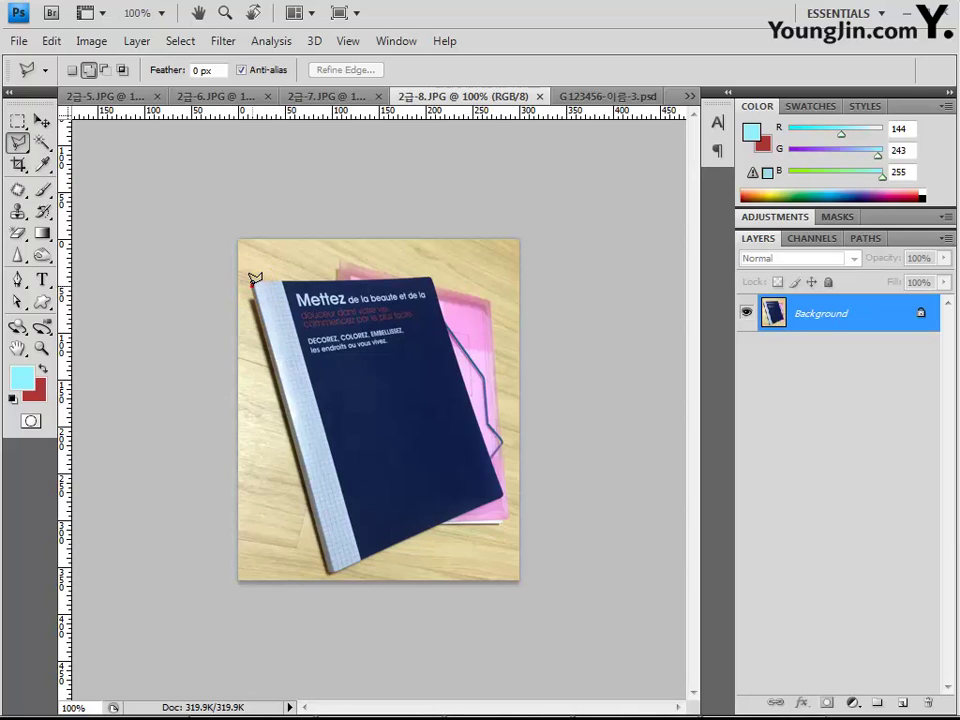
{"action": "left_click", "coordinate": [330, 562]}
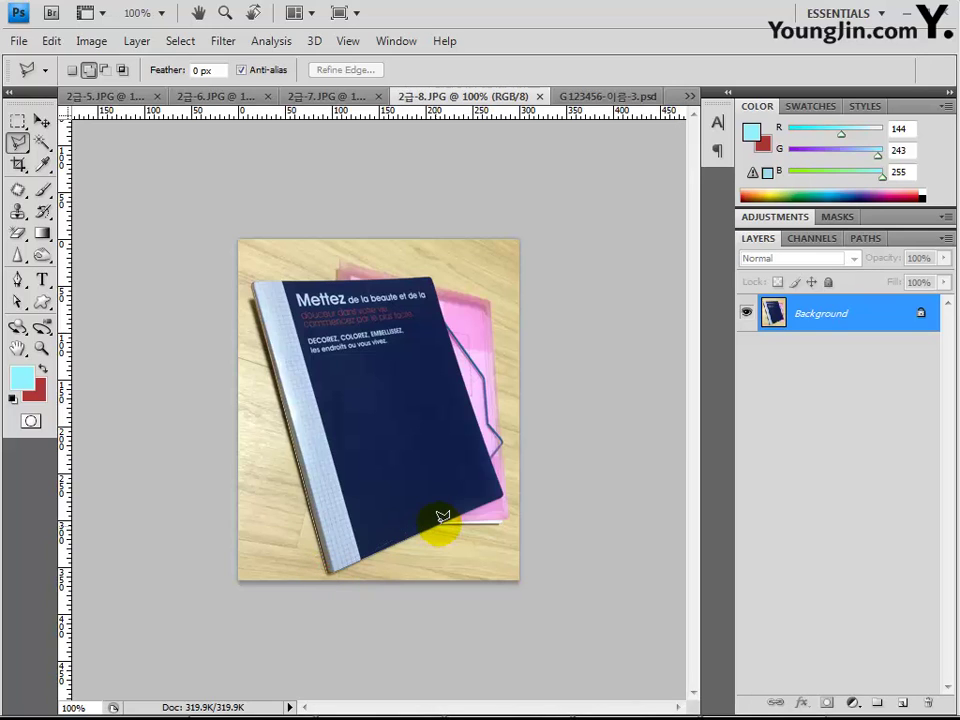
{"action": "left_click", "coordinate": [501, 520]}
{"action": "left_click", "coordinate": [501, 518]}
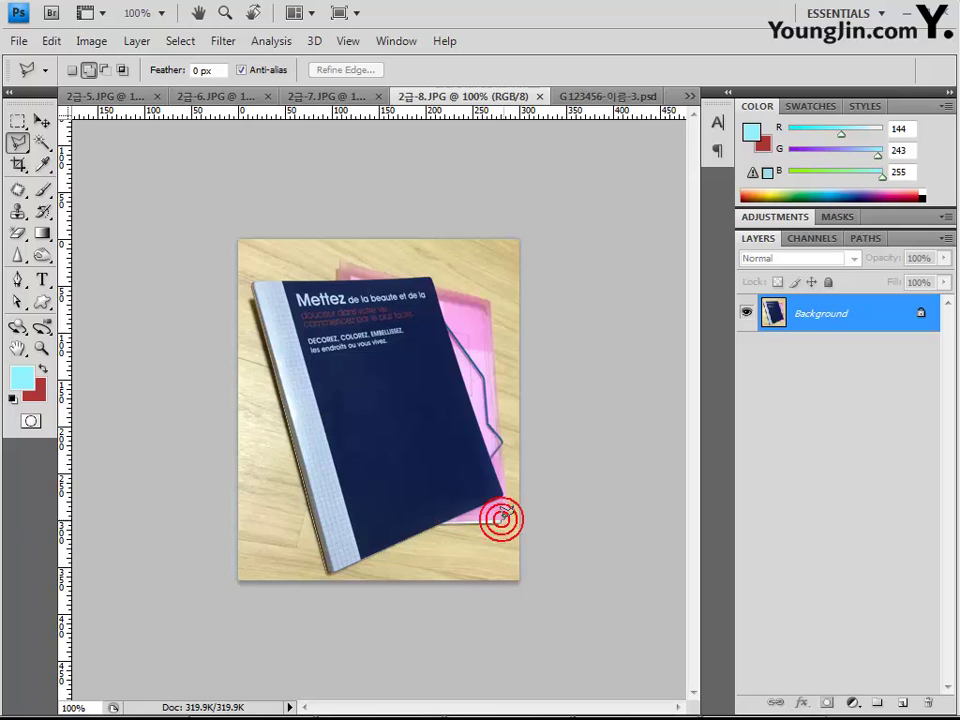
{"action": "left_click", "coordinate": [494, 296]}
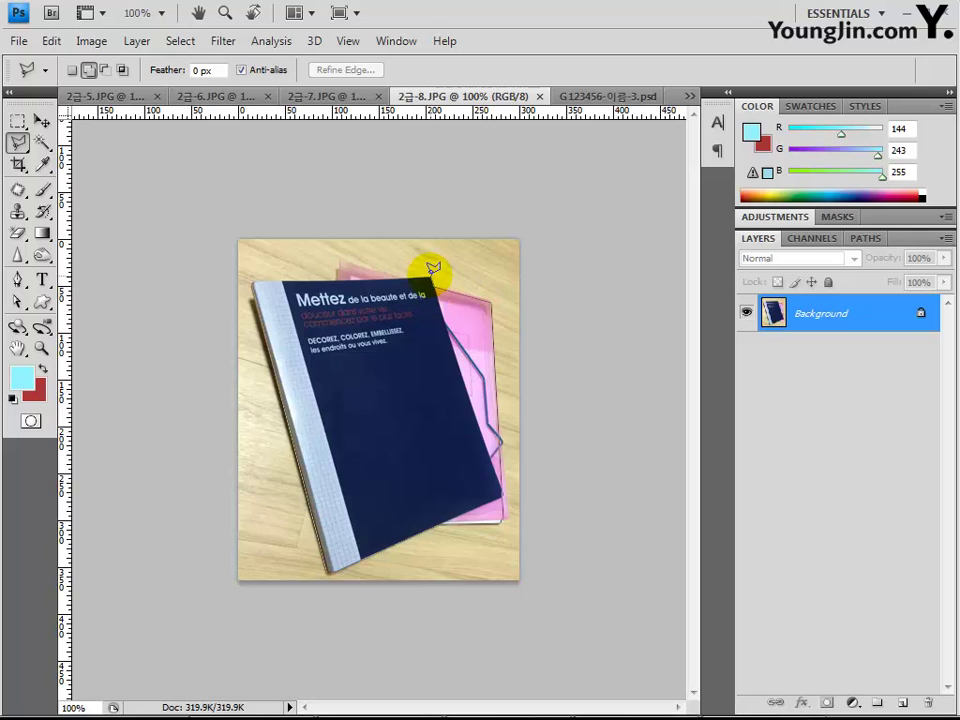
{"action": "left_click", "coordinate": [430, 271]}
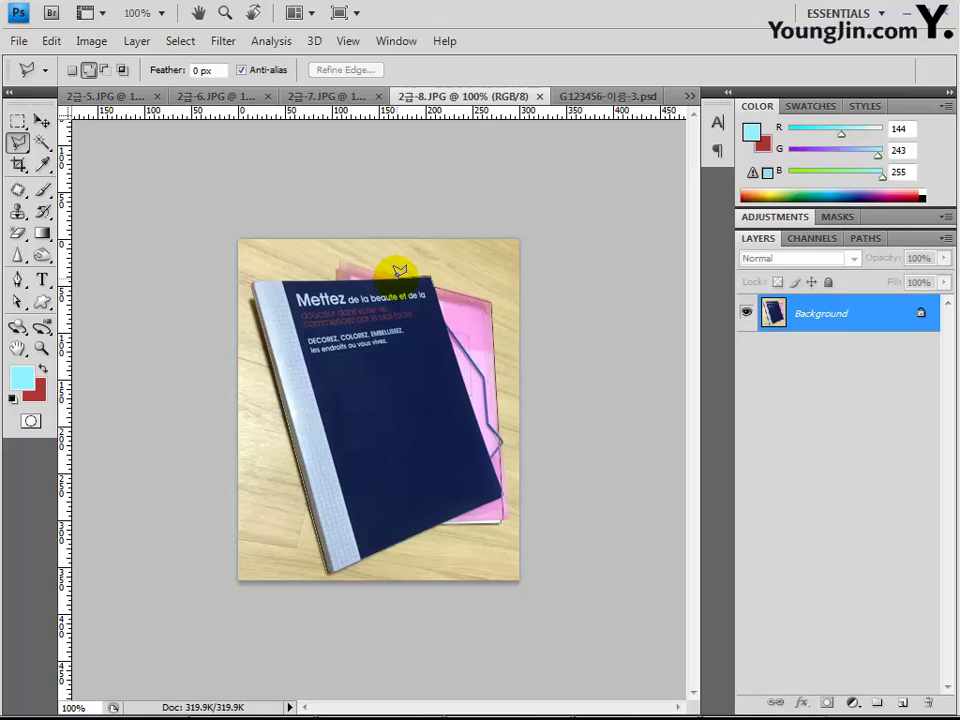
{"action": "left_click", "coordinate": [393, 276]}
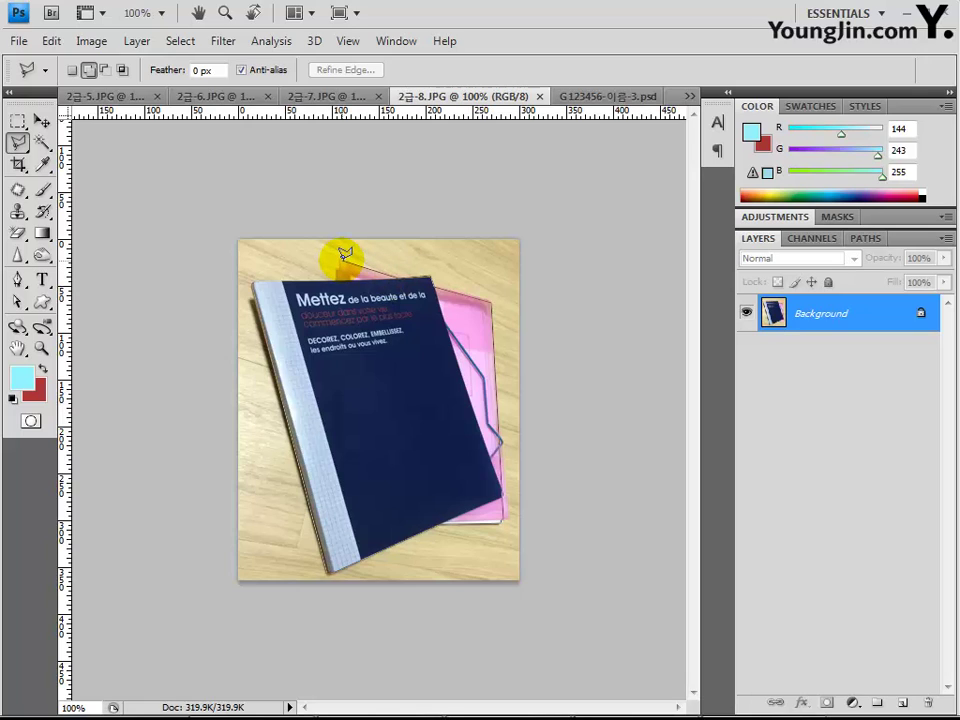
{"action": "left_click", "coordinate": [339, 259]}
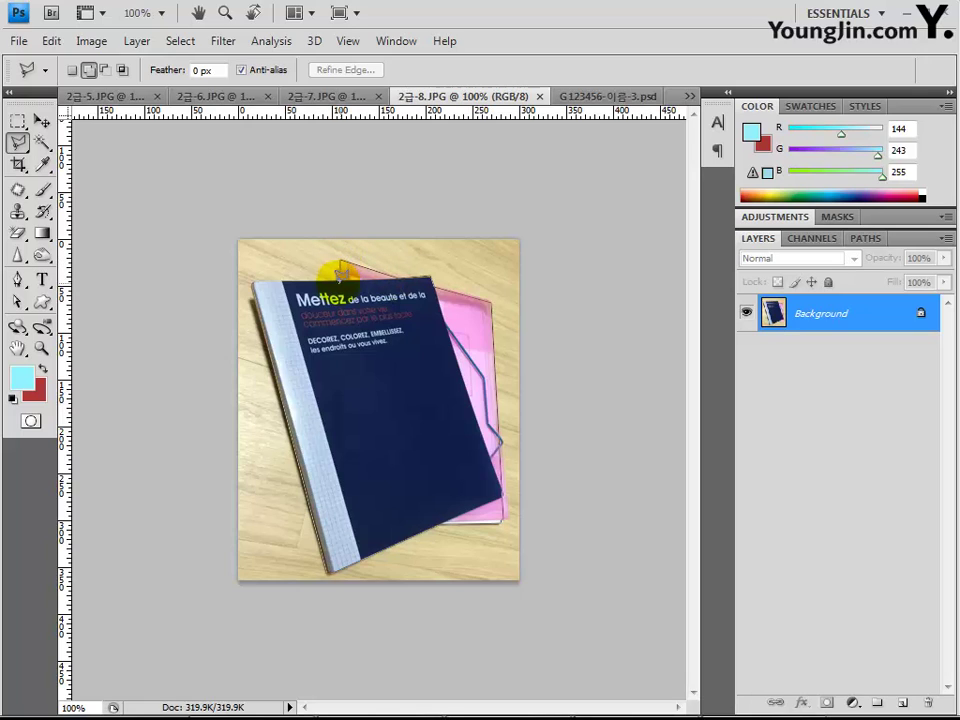
{"action": "left_click", "coordinate": [257, 274]}
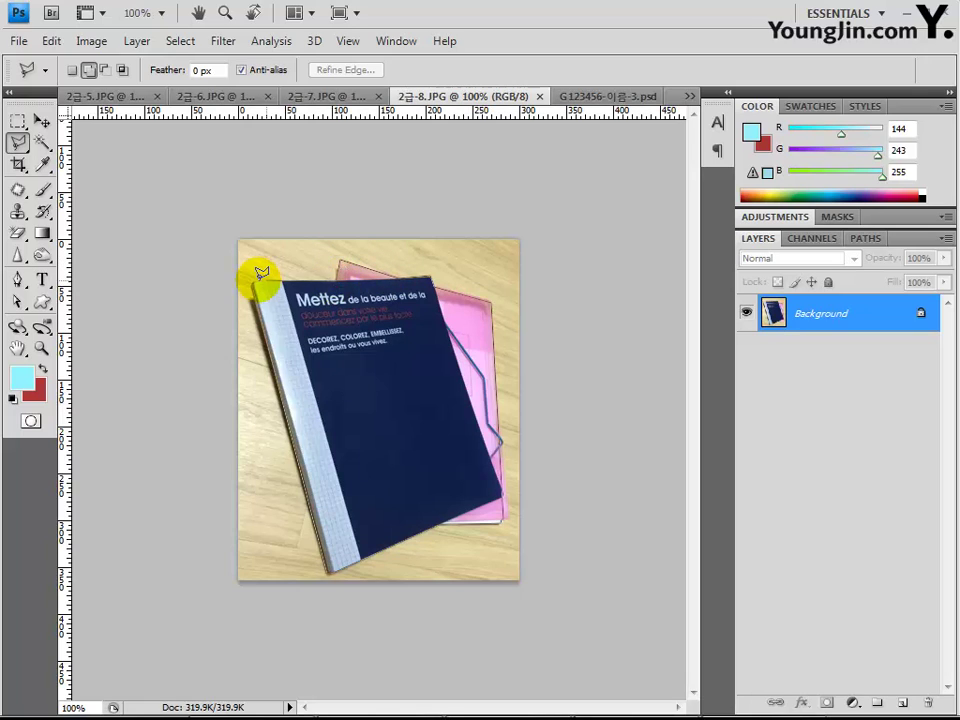
{"action": "left_click", "coordinate": [254, 274]}
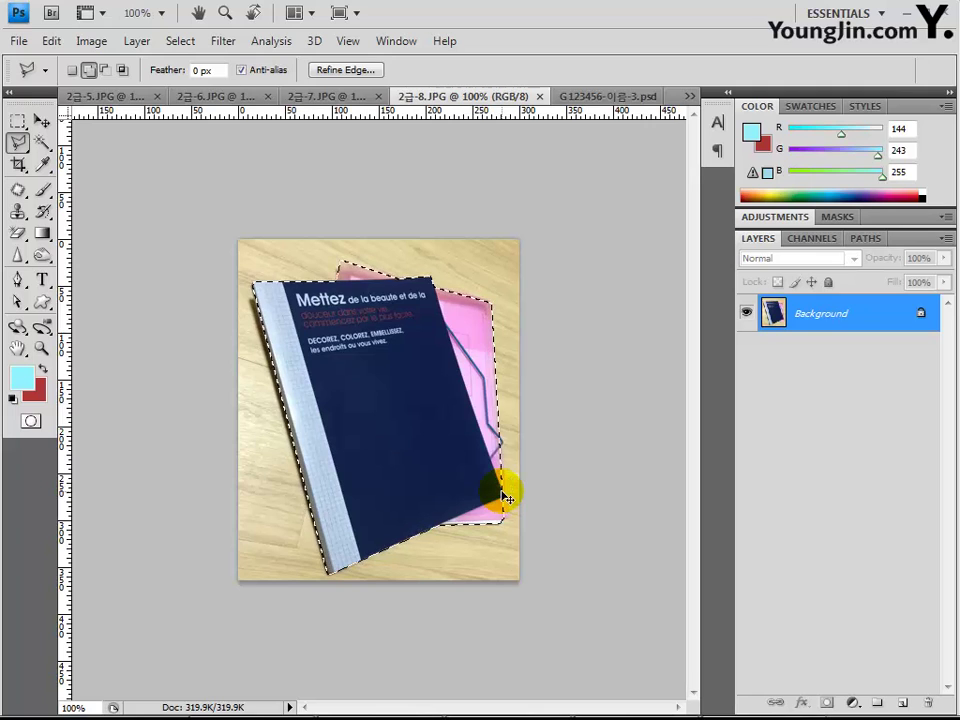
Copy the selected notebook into G123456-이름-3.psd as a new layer, scaled proportionally to about 69% in the canvas's upper left area
{"action": "left_click", "coordinate": [600, 96]}
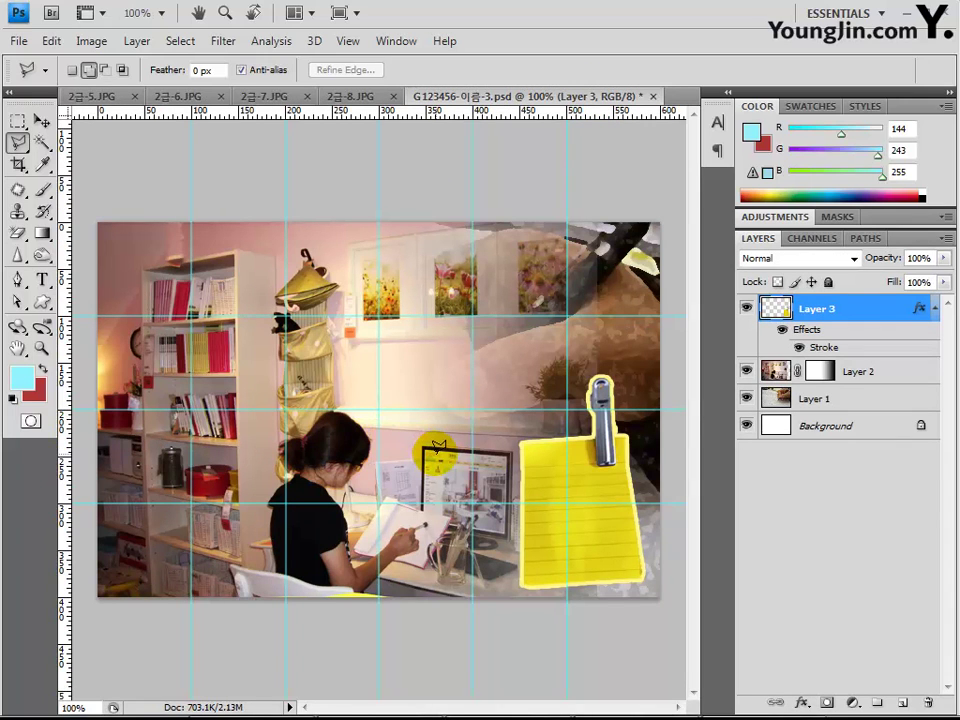
{"action": "key", "text": "ctrl+v"}
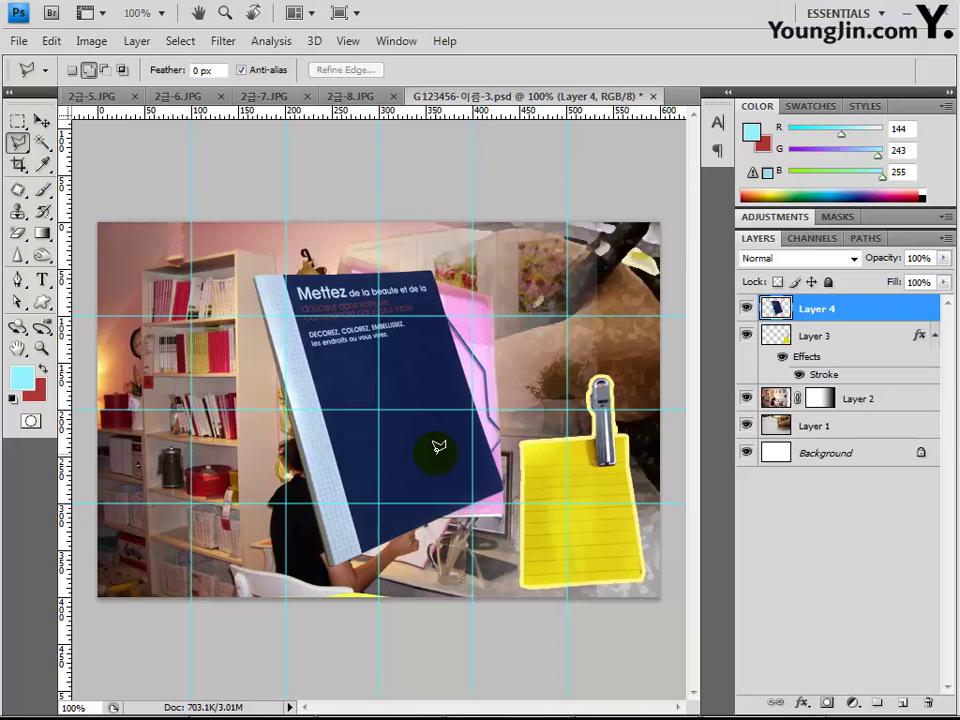
{"action": "key", "text": "ctrl+t"}
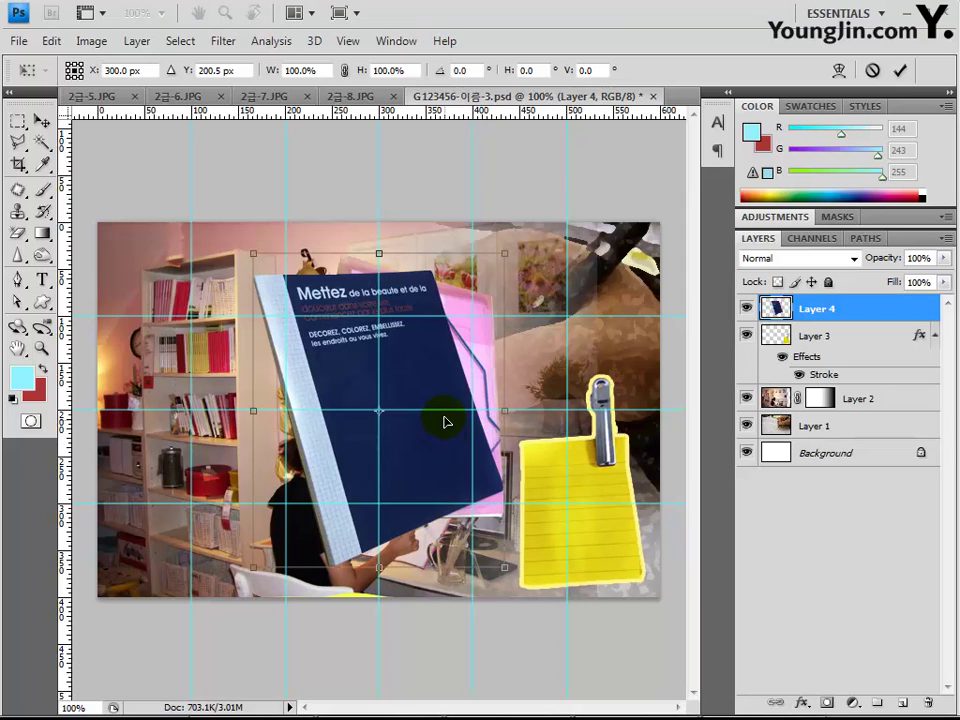
{"action": "left_click_drag", "start_coordinate": [443, 415], "coordinate": [309, 398]}
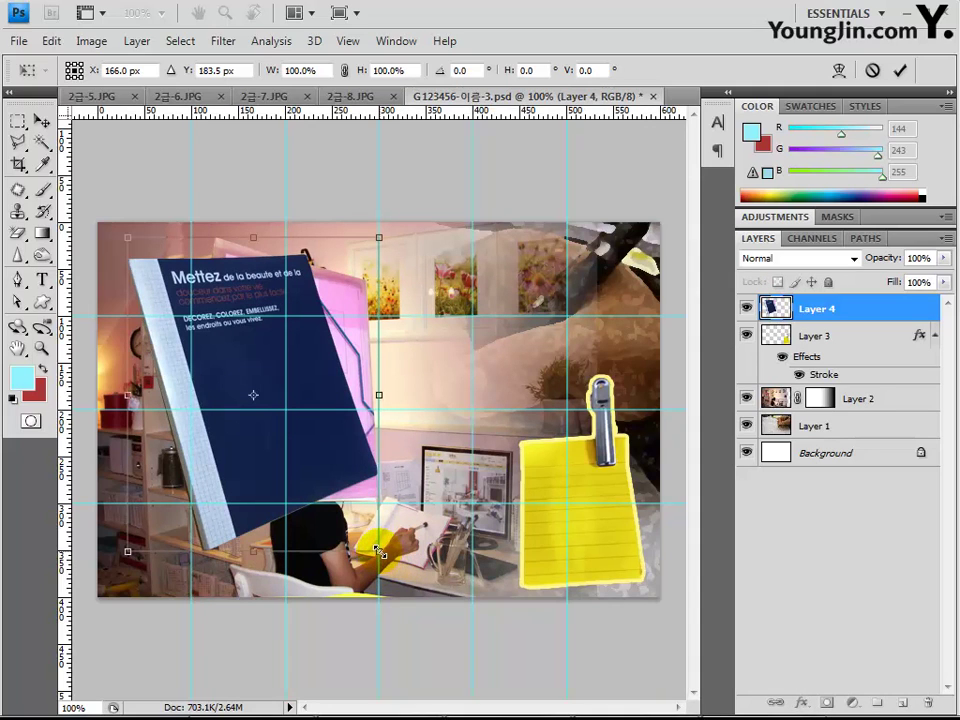
{"action": "left_click_drag", "start_coordinate": [379, 551], "coordinate": [312, 472]}
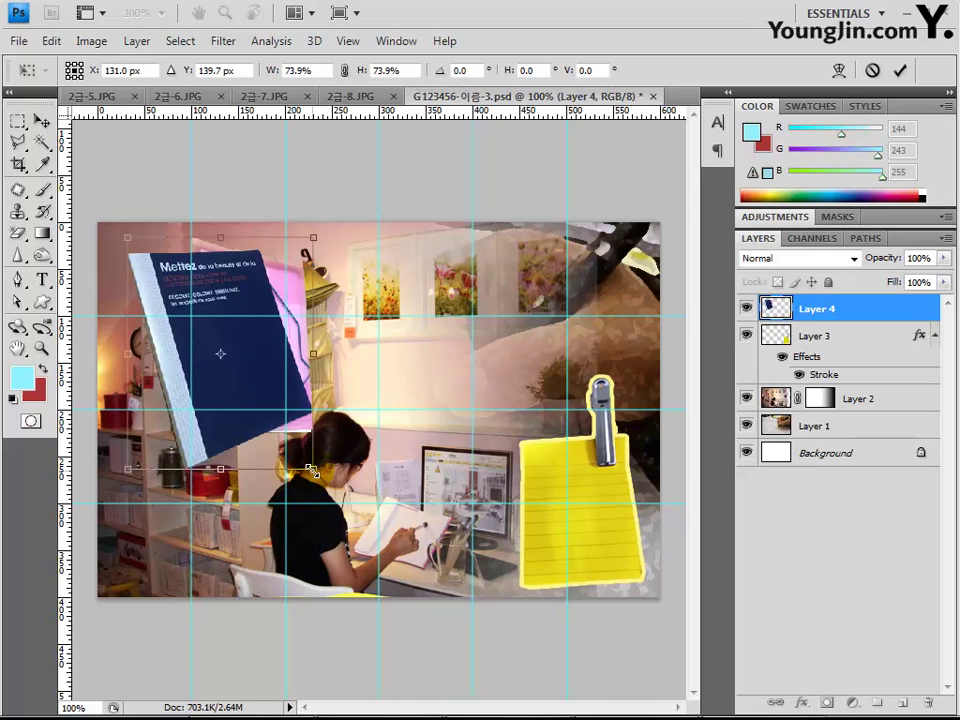
{"action": "left_click_drag", "start_coordinate": [312, 471], "coordinate": [299, 454]}
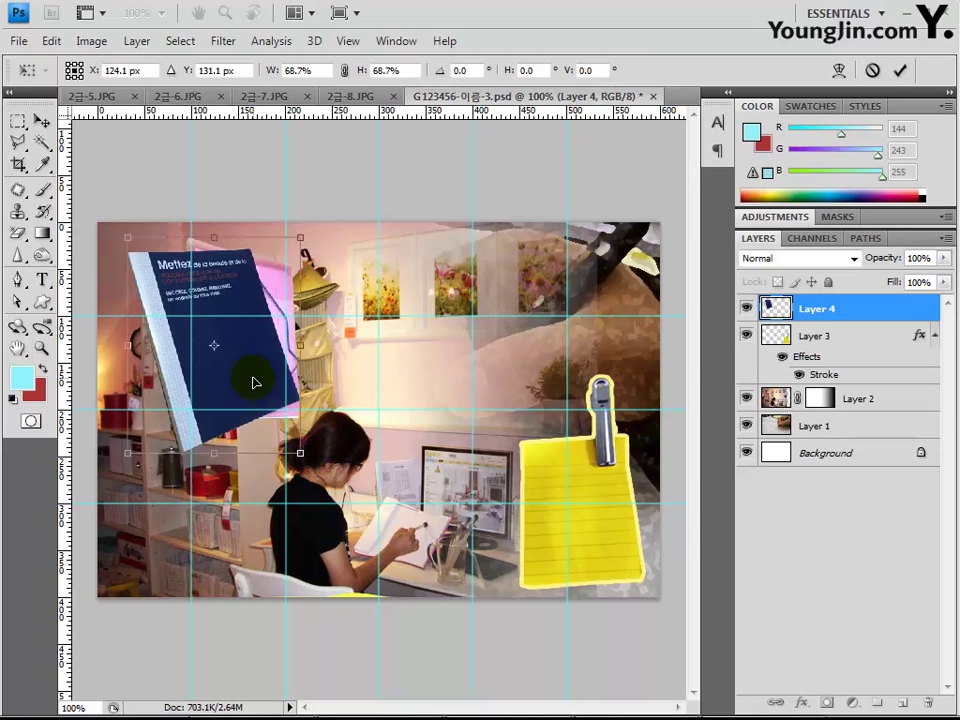
{"action": "key", "text": "Return"}
{"action": "key", "text": "l"}
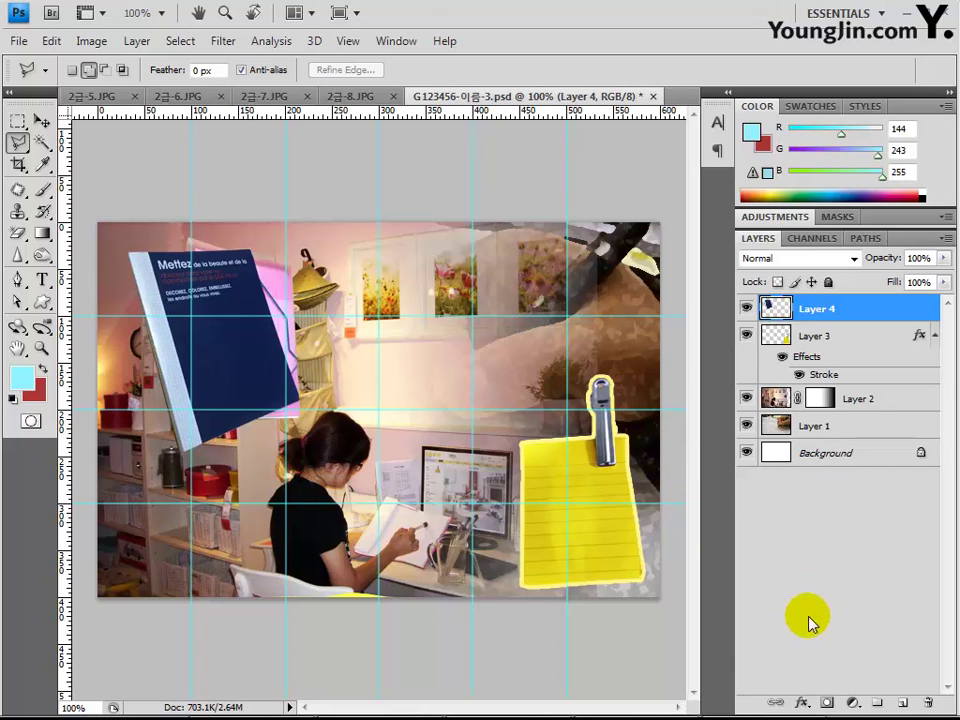
Add an Outer Glow layer style to the notebook layer with a size of 8 px and 100% opacity
{"action": "left_click", "coordinate": [800, 703]}
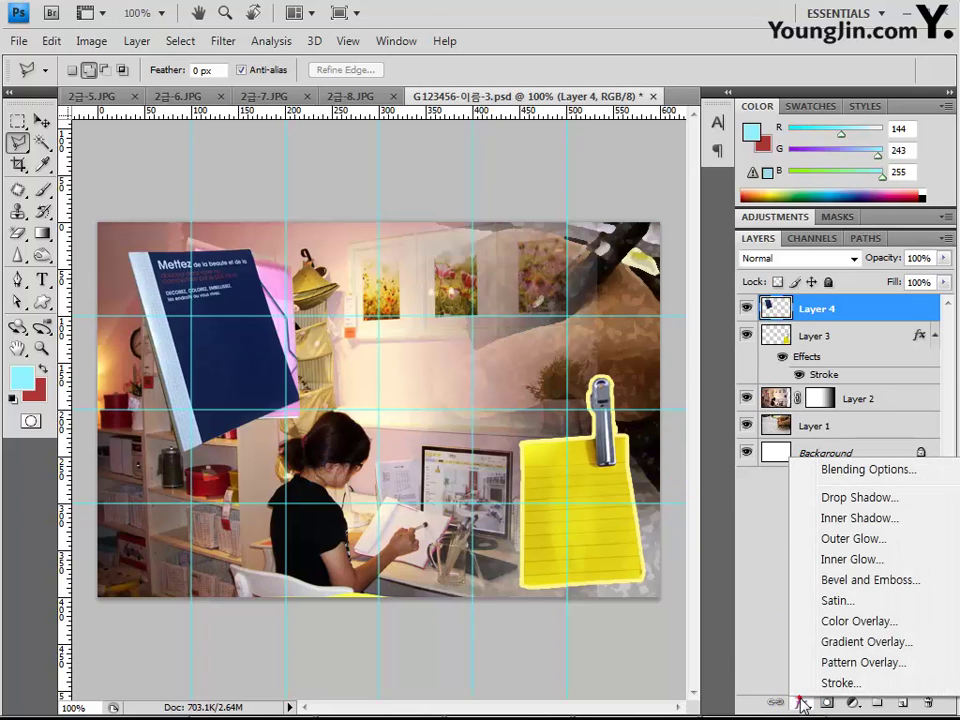
{"action": "left_click", "coordinate": [848, 541]}
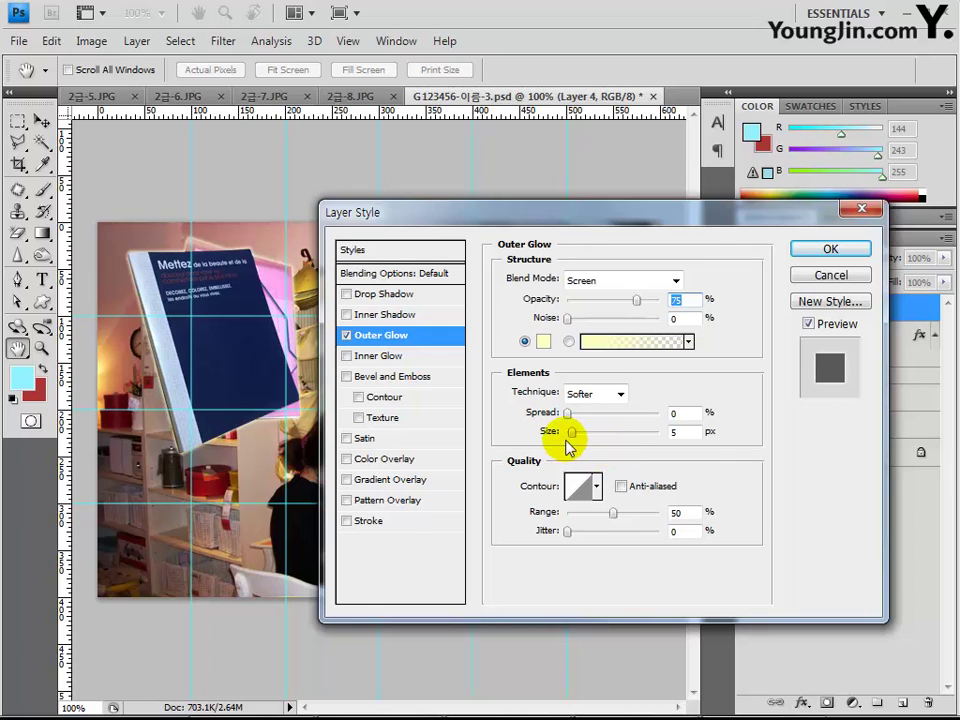
{"action": "double_click", "coordinate": [676, 432]}
{"action": "type", "text": "8"}
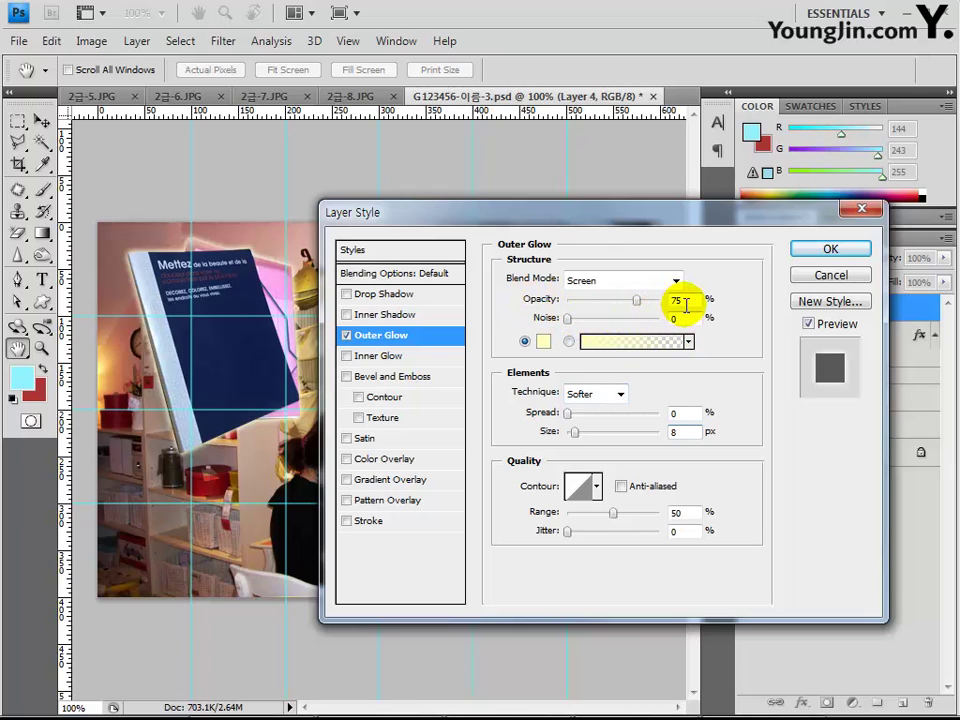
{"action": "double_click", "coordinate": [677, 300]}
{"action": "type", "text": "100"}
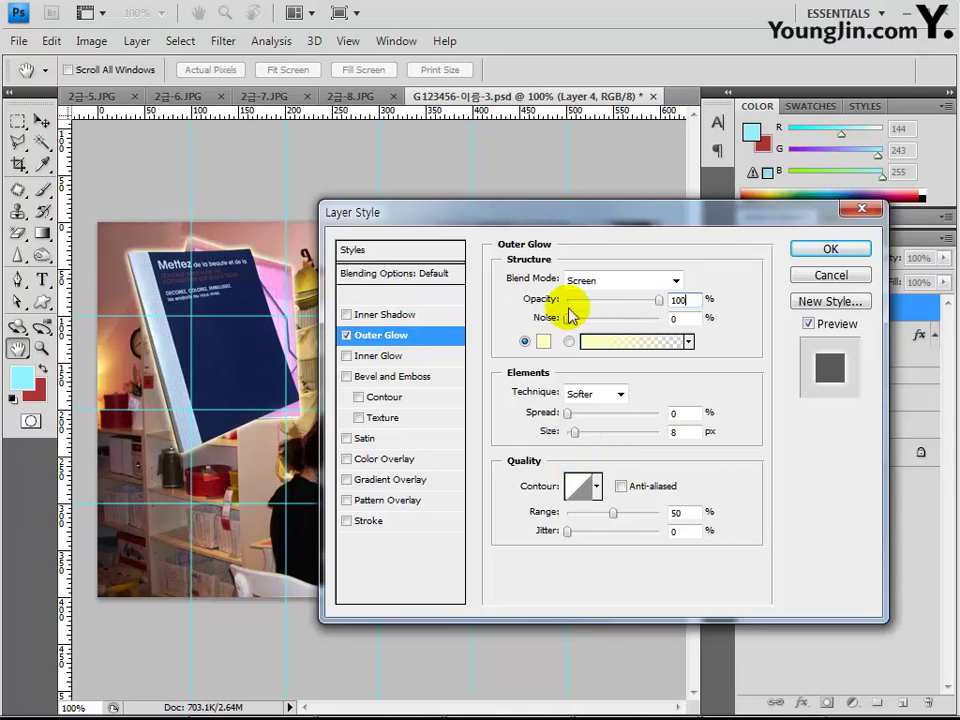
{"action": "left_click", "coordinate": [827, 249]}
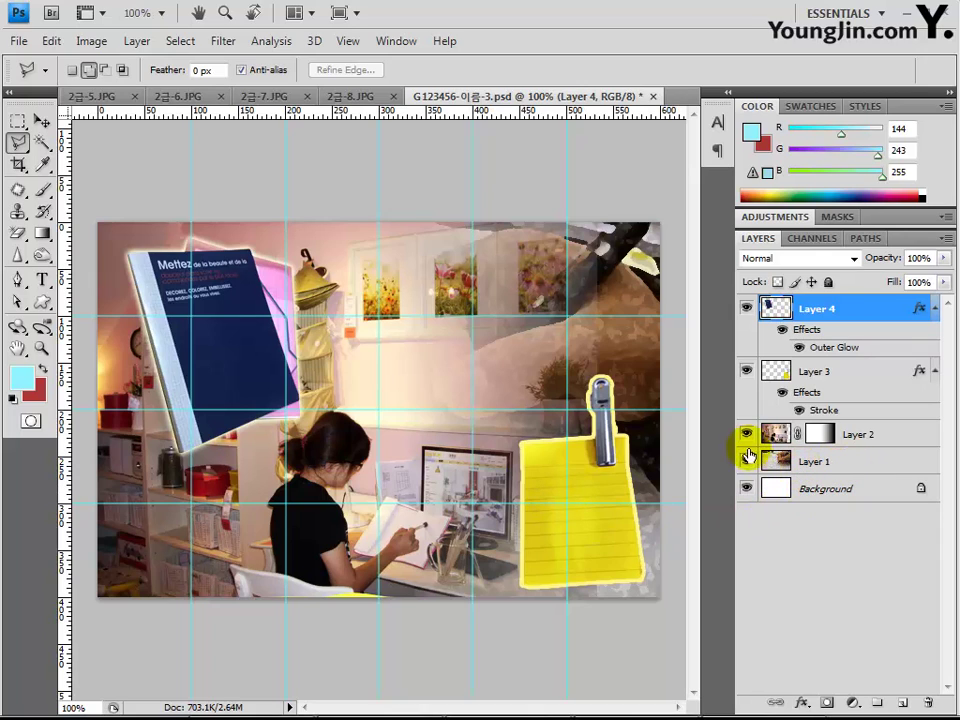
Toggle Layer 2's visibility to check the blend, then shift its desk photo about 40 px to the left
{"action": "left_click", "coordinate": [866, 436]}
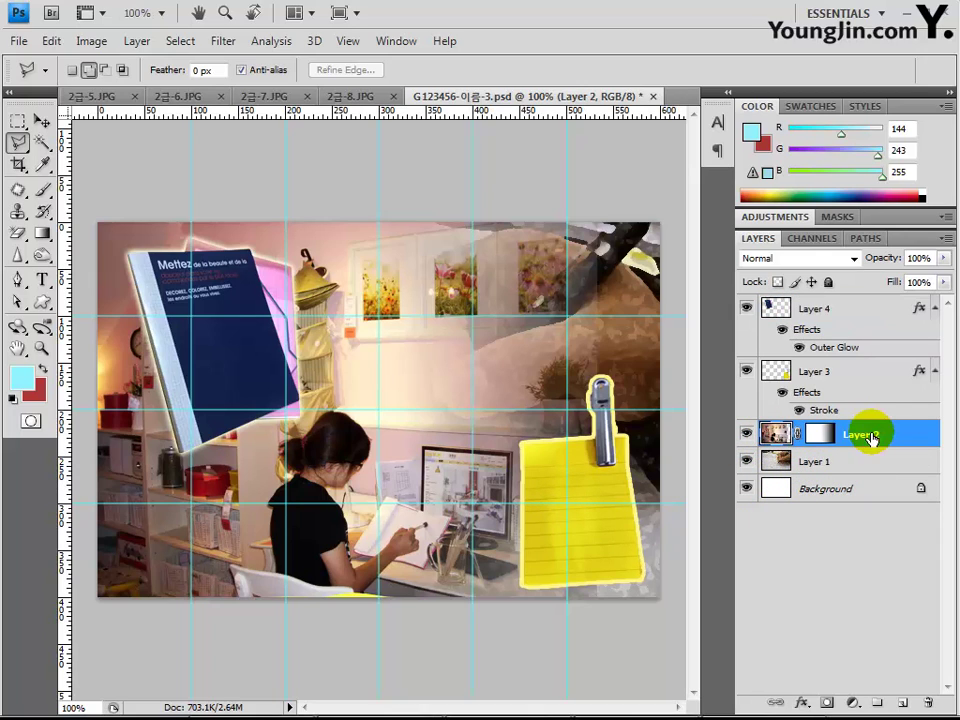
{"action": "left_click", "coordinate": [746, 436]}
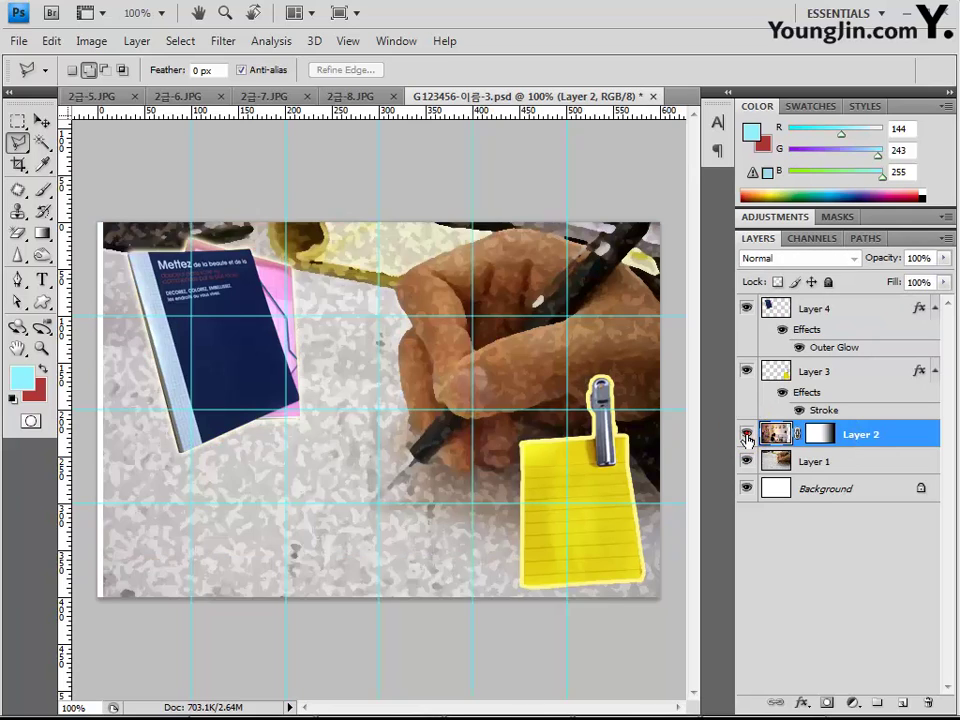
{"action": "left_click", "coordinate": [746, 436]}
{"action": "left_click", "coordinate": [746, 436]}
{"action": "left_click", "coordinate": [747, 437]}
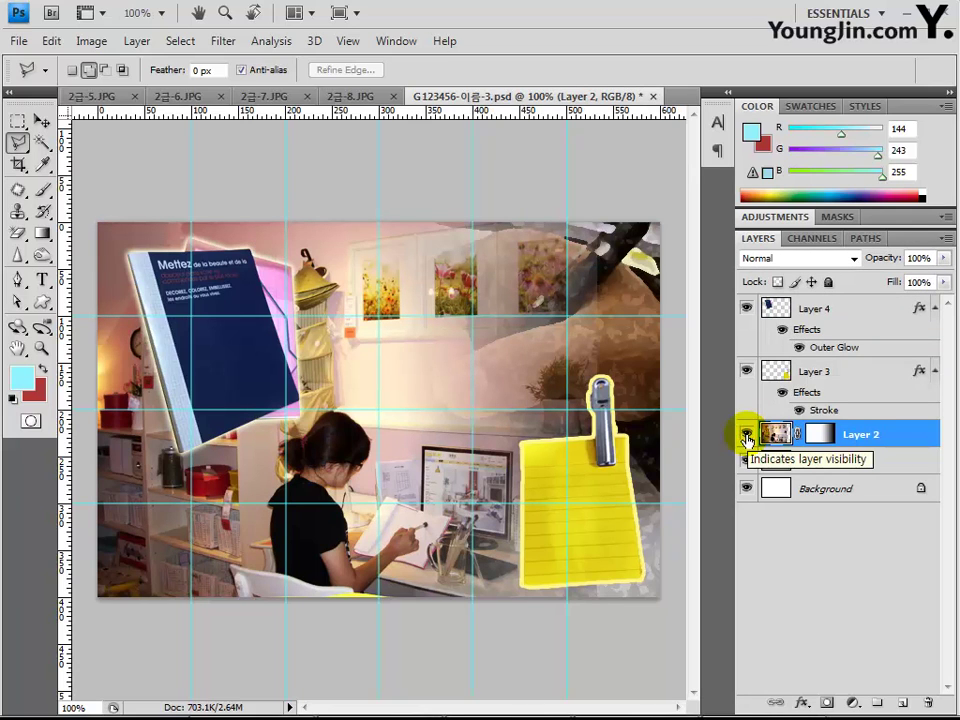
{"action": "left_click", "coordinate": [41, 121]}
{"action": "left_click", "coordinate": [311, 373]}
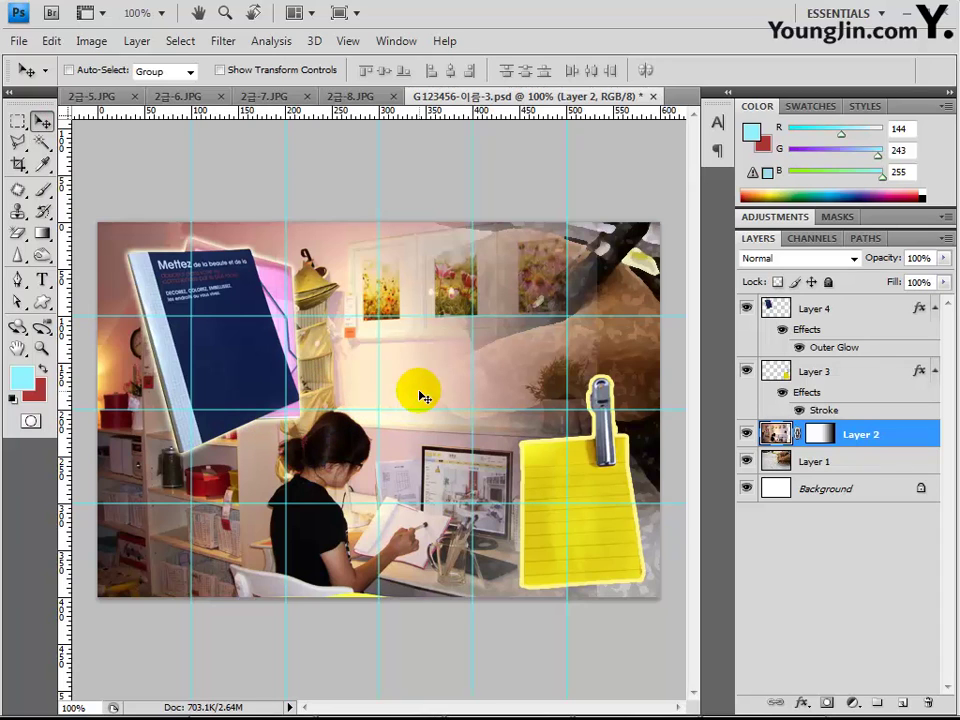
{"action": "left_click_drag", "start_coordinate": [420, 392], "coordinate": [376, 395]}
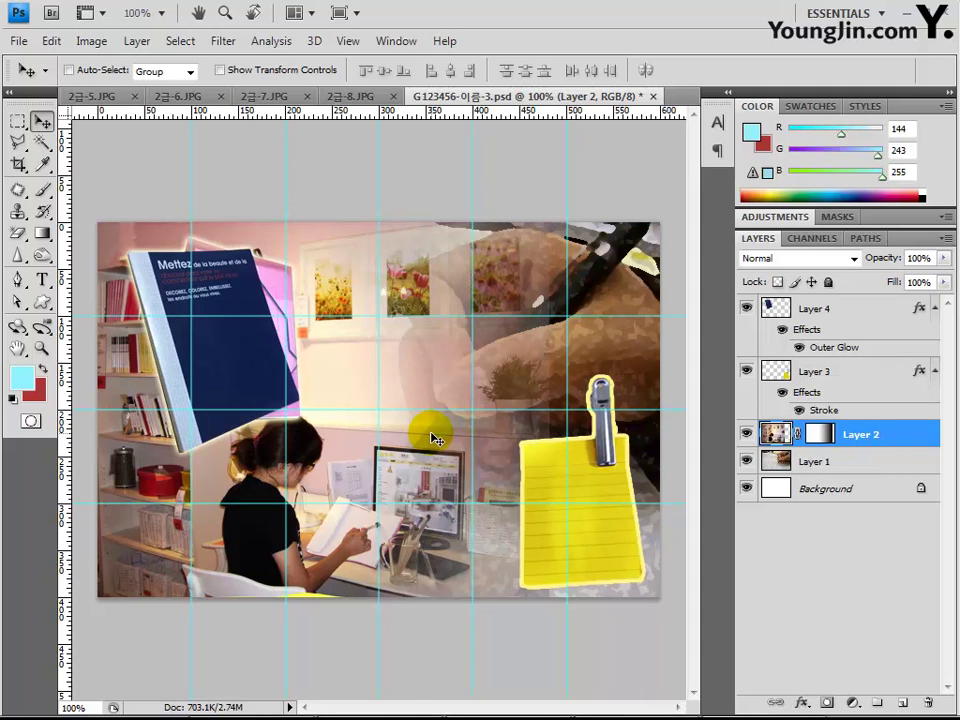
{"action": "left_click_drag", "start_coordinate": [432, 437], "coordinate": [447, 439]}
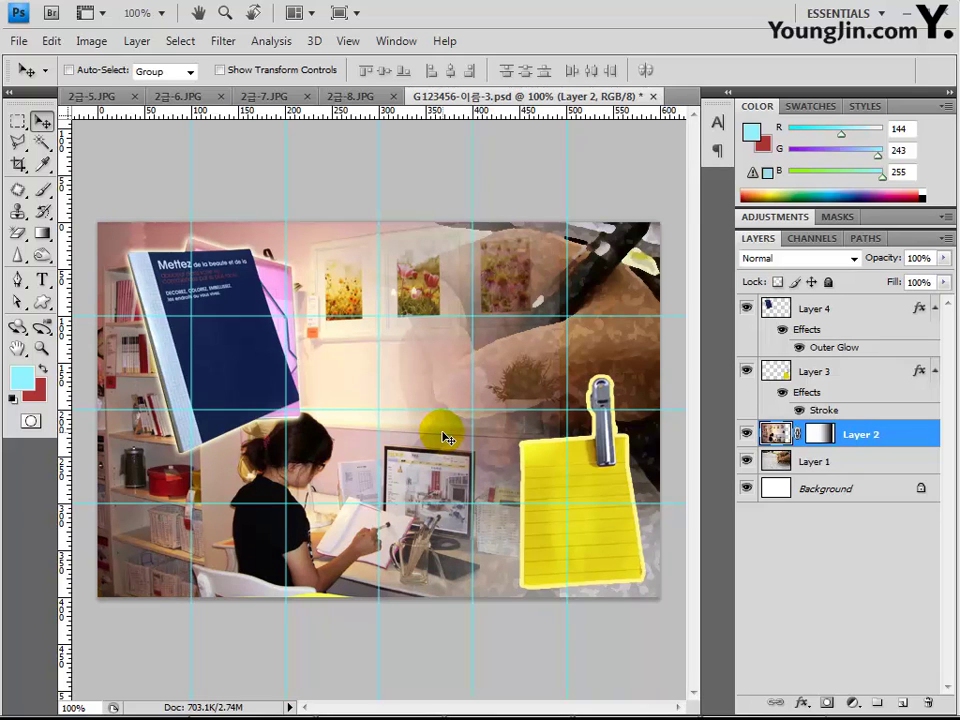
{"action": "left_click", "coordinate": [701, 436]}
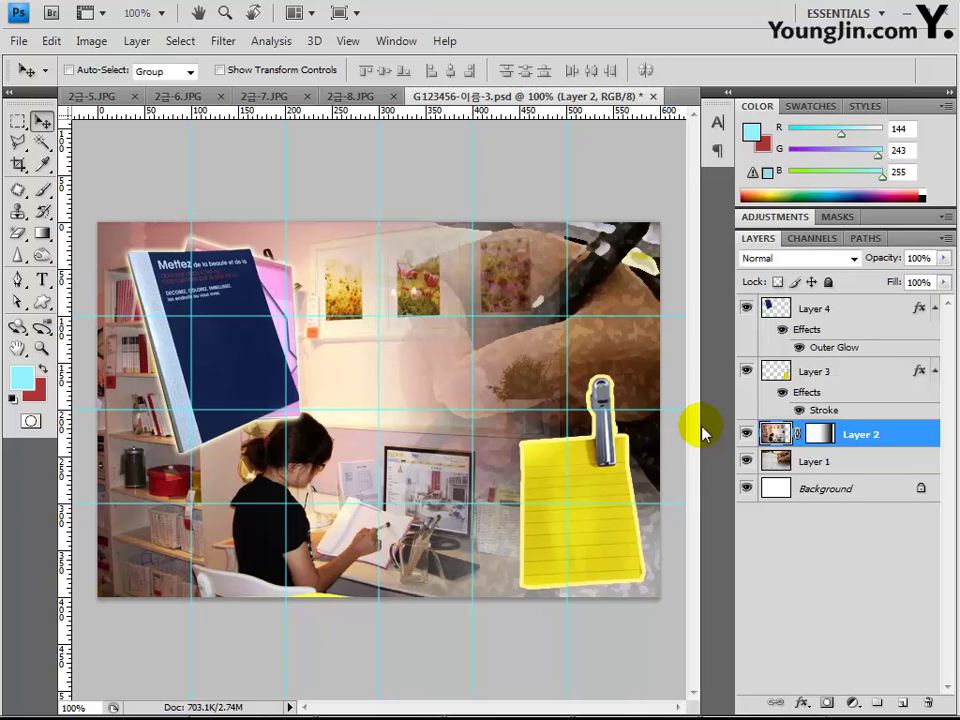
Scale the notebook on Layer 4 proportionally to about 95% with Free Transform, keeping its upper-left corner in place
{"action": "left_click", "coordinate": [785, 320]}
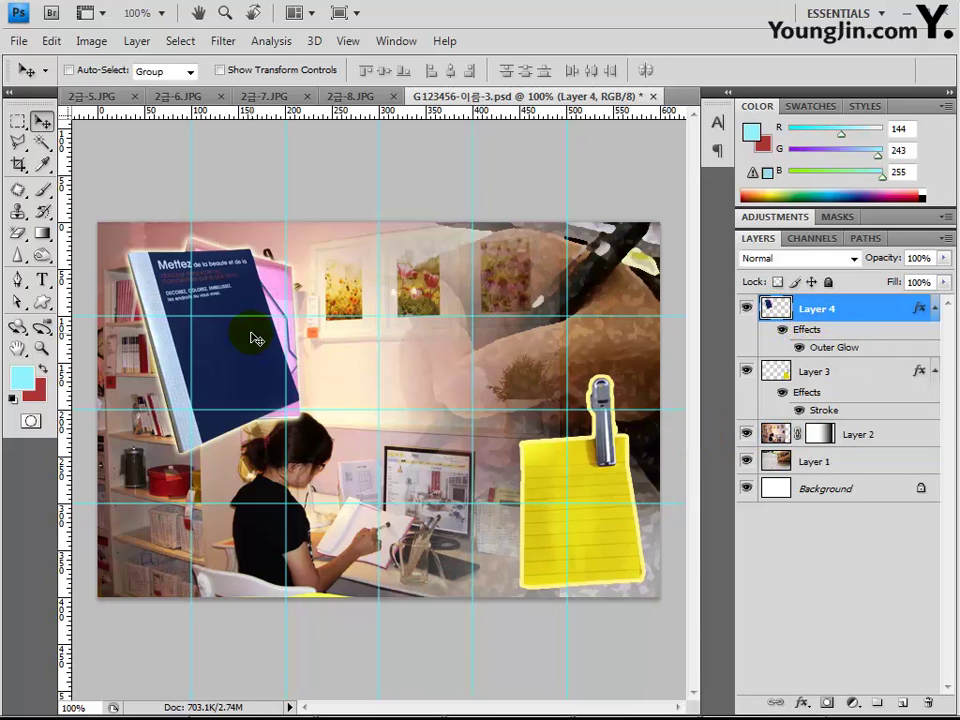
{"action": "key", "text": "ctrl+t"}
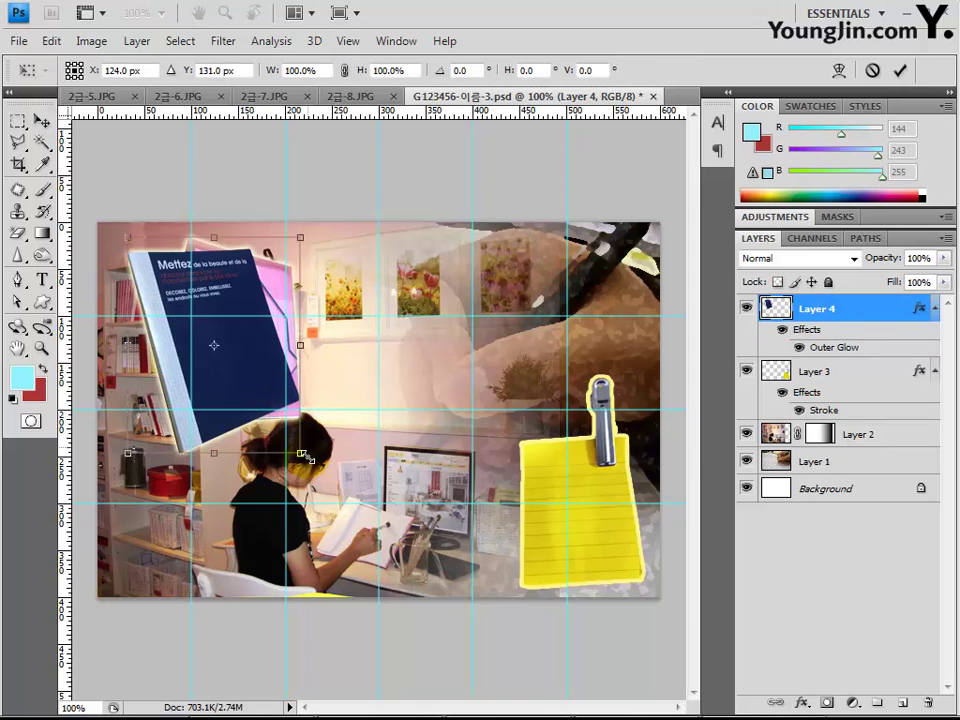
{"action": "left_click_drag", "start_coordinate": [300, 455], "coordinate": [289, 450]}
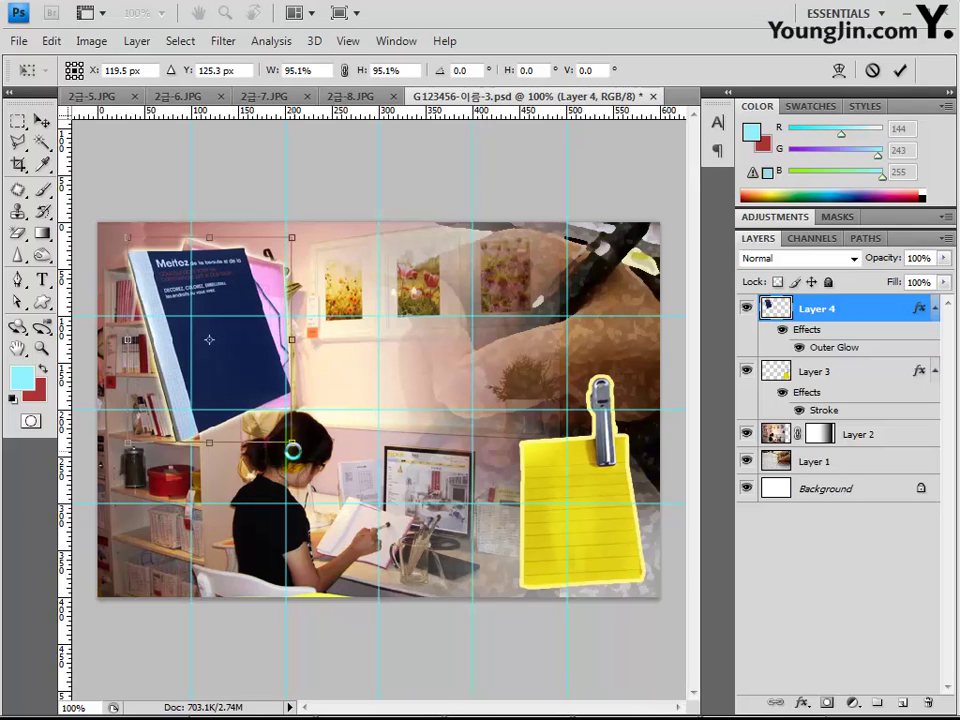
{"action": "double_click", "coordinate": [245, 371]}
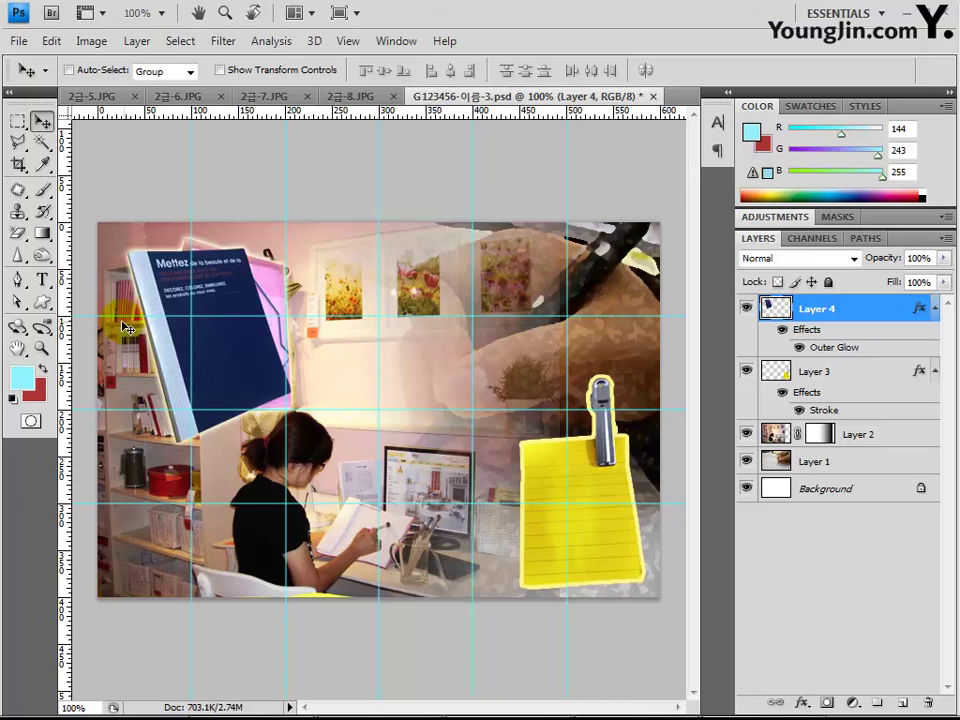
Draw a banner custom shape layer filled with #ff7e00, about 405 x 55 px, across the canvas between the notebook and the memo clip
{"action": "left_click", "coordinate": [42, 301]}
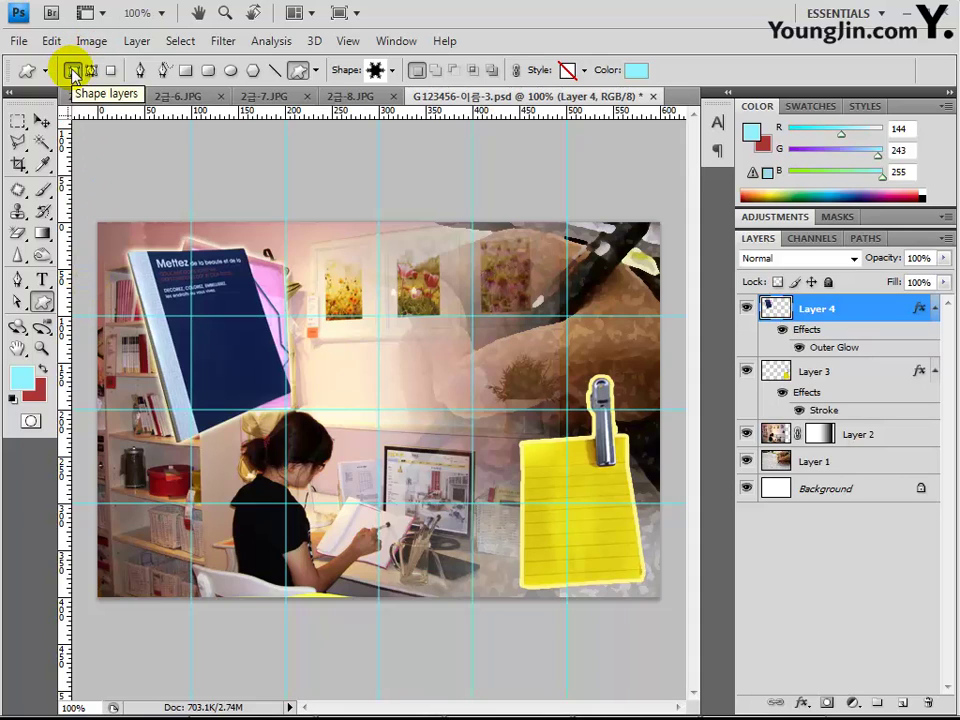
{"action": "left_click", "coordinate": [380, 76]}
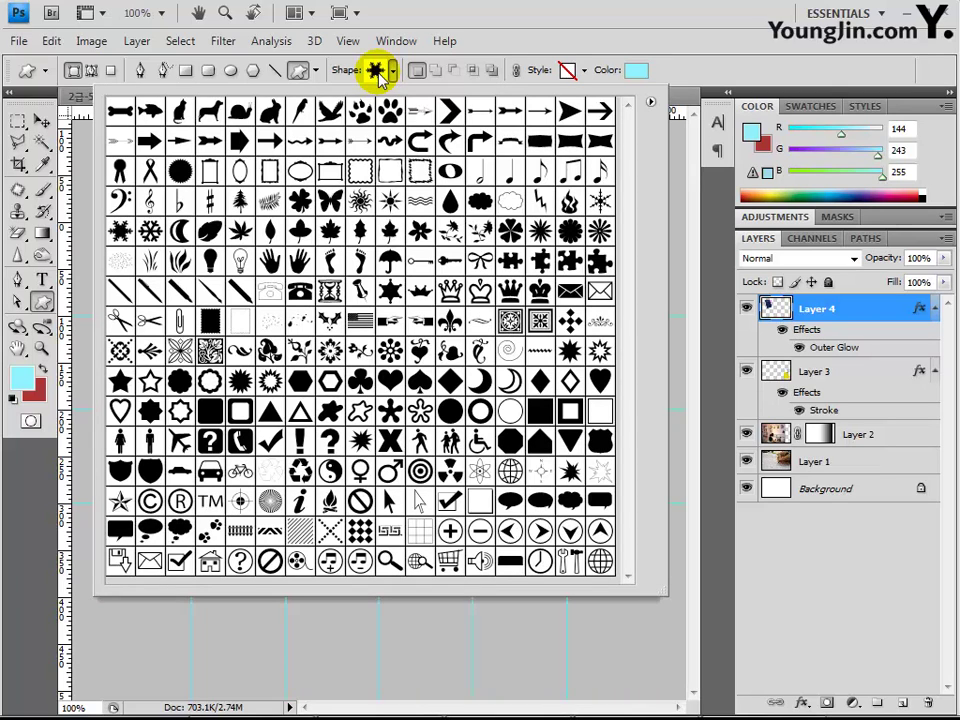
{"action": "left_click", "coordinate": [541, 147]}
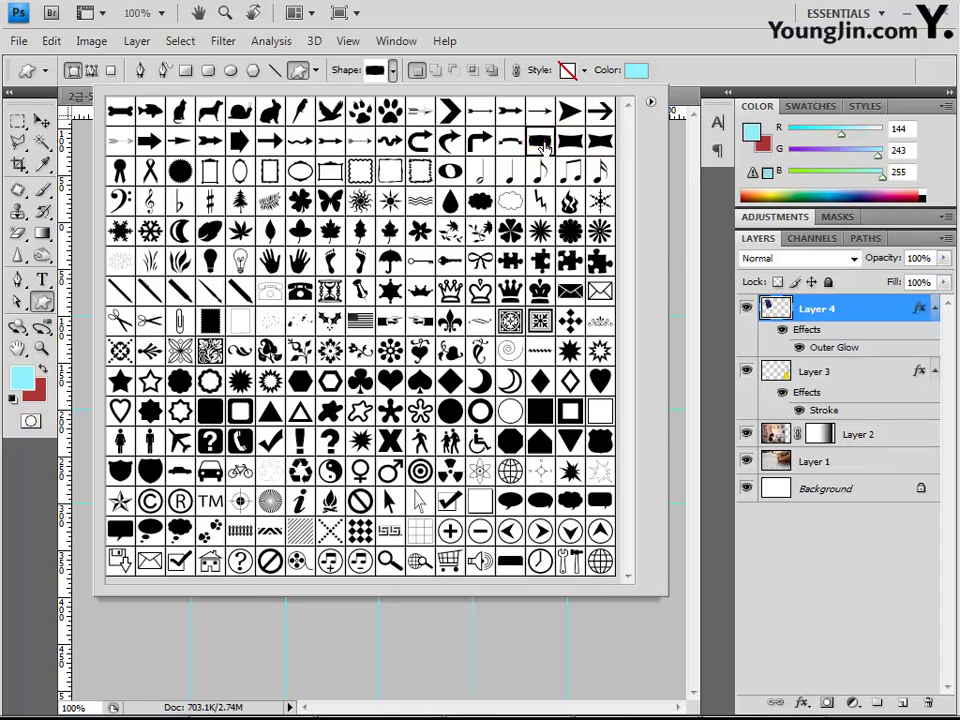
{"action": "key", "text": "Return"}
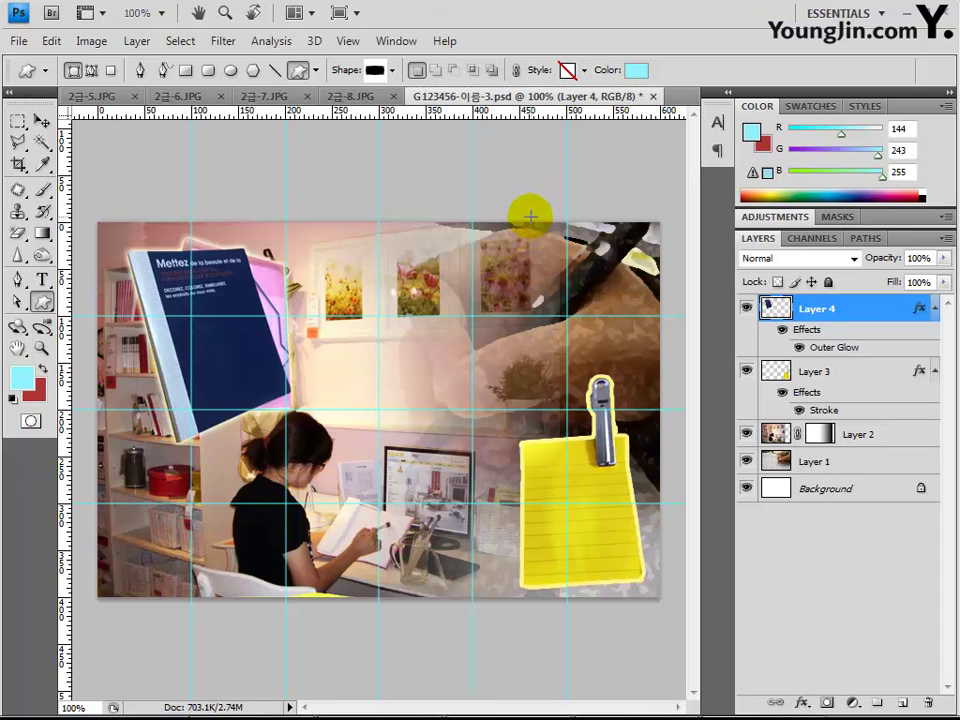
{"action": "key", "text": "i"}
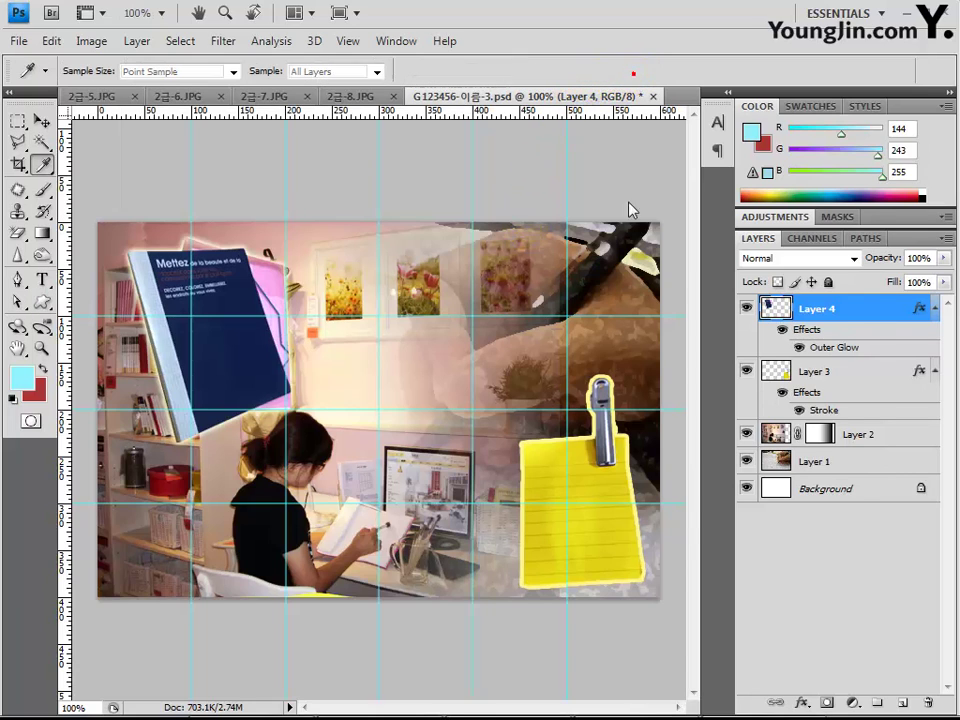
{"action": "left_click", "coordinate": [751, 131]}
{"action": "left_click", "coordinate": [677, 467]}
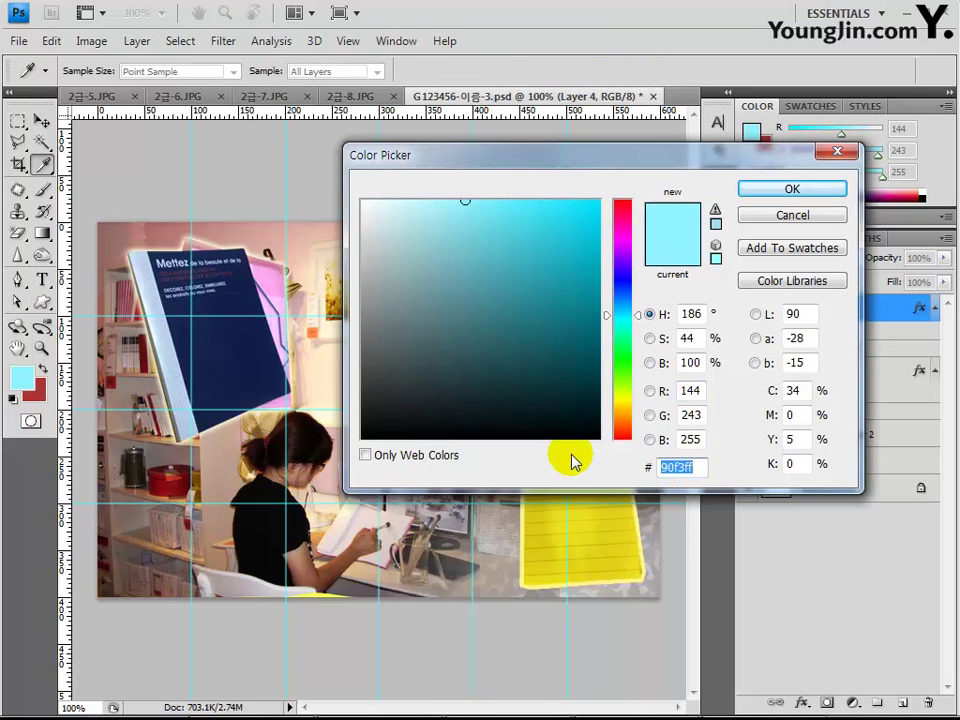
{"action": "type", "text": "ff7"}
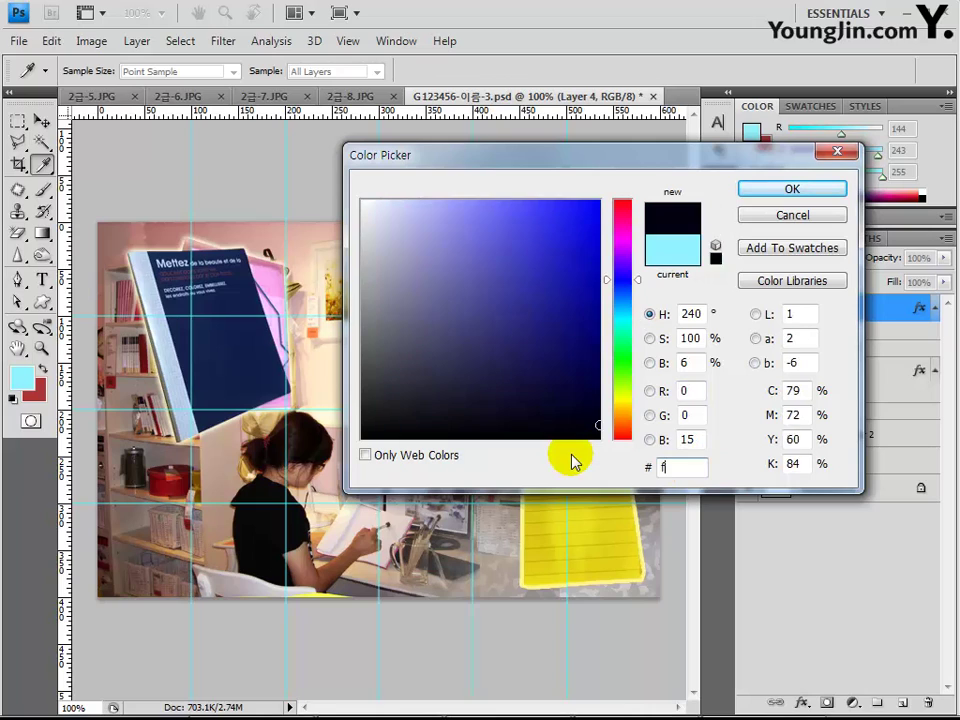
{"action": "type", "text": "e"}
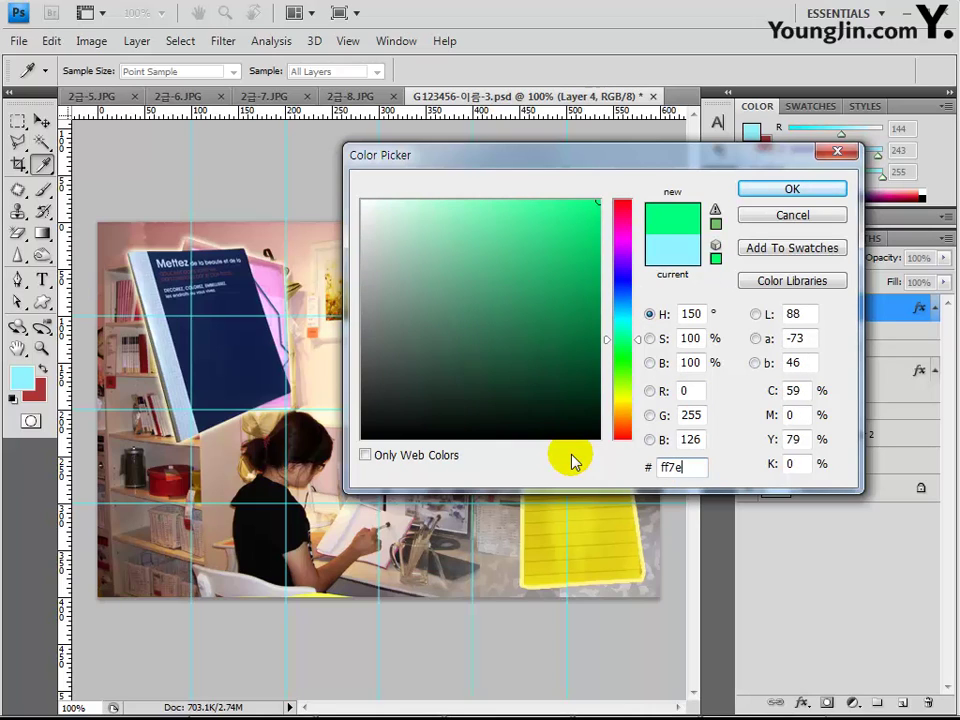
{"action": "type", "text": "00"}
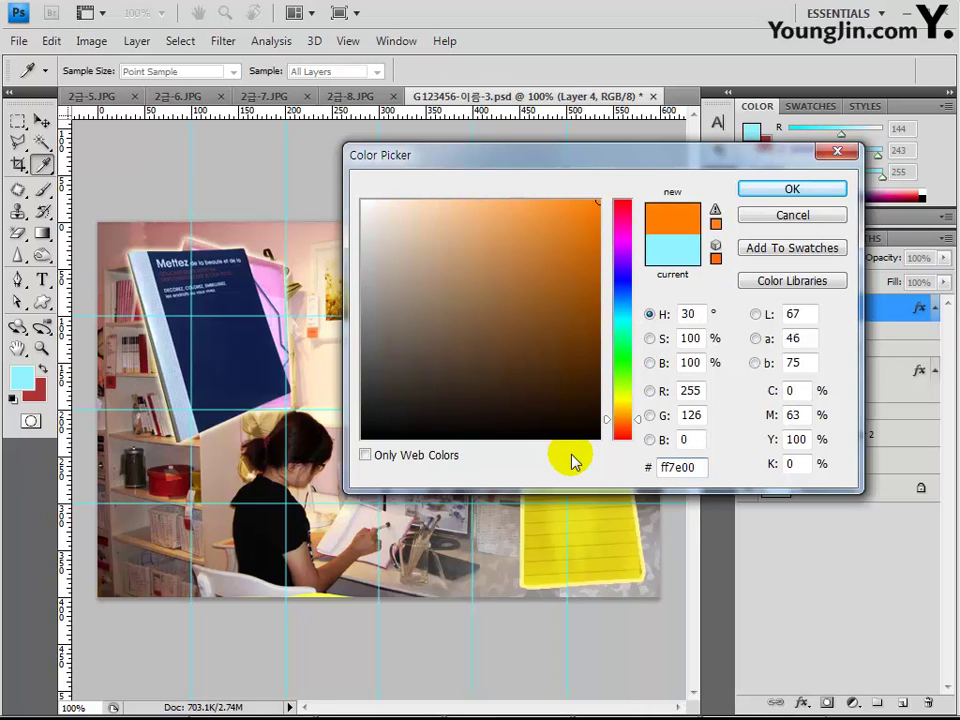
{"action": "key", "text": "Return"}
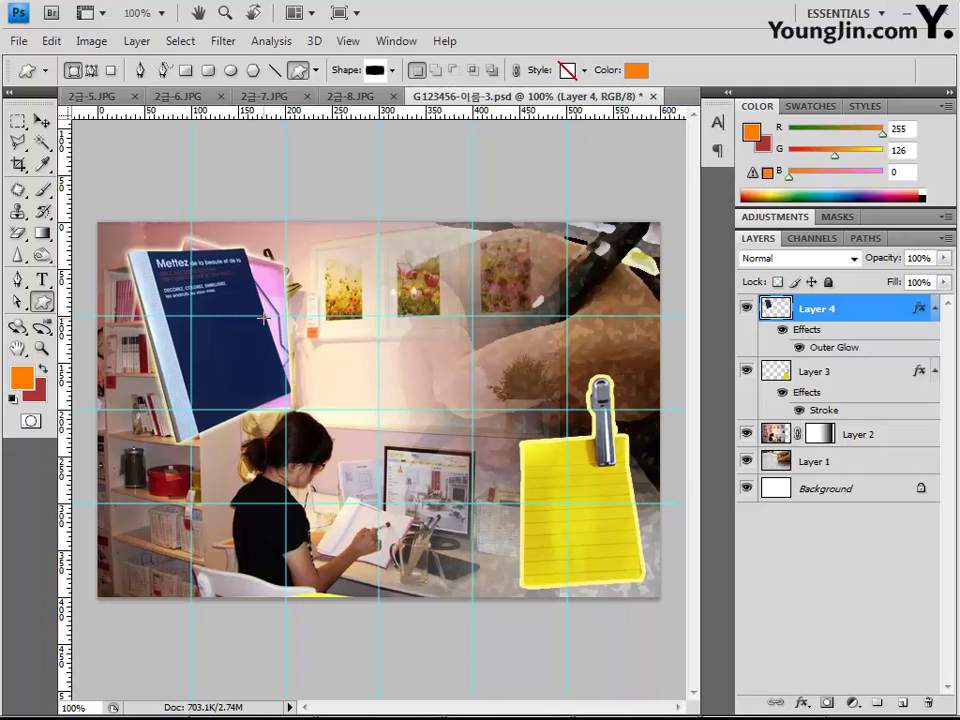
{"action": "mouse_move", "coordinate": [263, 318]}
{"action": "left_mouse_down"}
{"action": "mouse_move", "coordinate": [435, 358]}
{"action": "mouse_move", "coordinate": [540, 357]}
{"action": "mouse_move", "coordinate": [617, 386]}
{"action": "mouse_move", "coordinate": [643, 370]}
{"action": "left_mouse_up"}
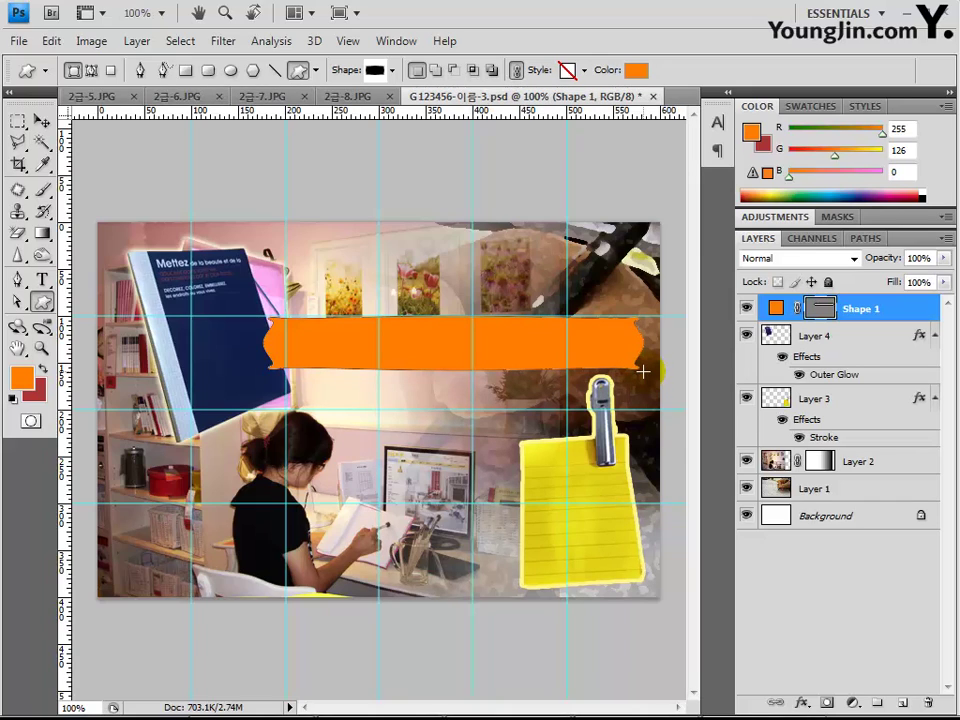
Add a 3 px outside Stroke layer style in colour #823d0f to the orange banner shape
{"action": "left_click", "coordinate": [803, 705]}
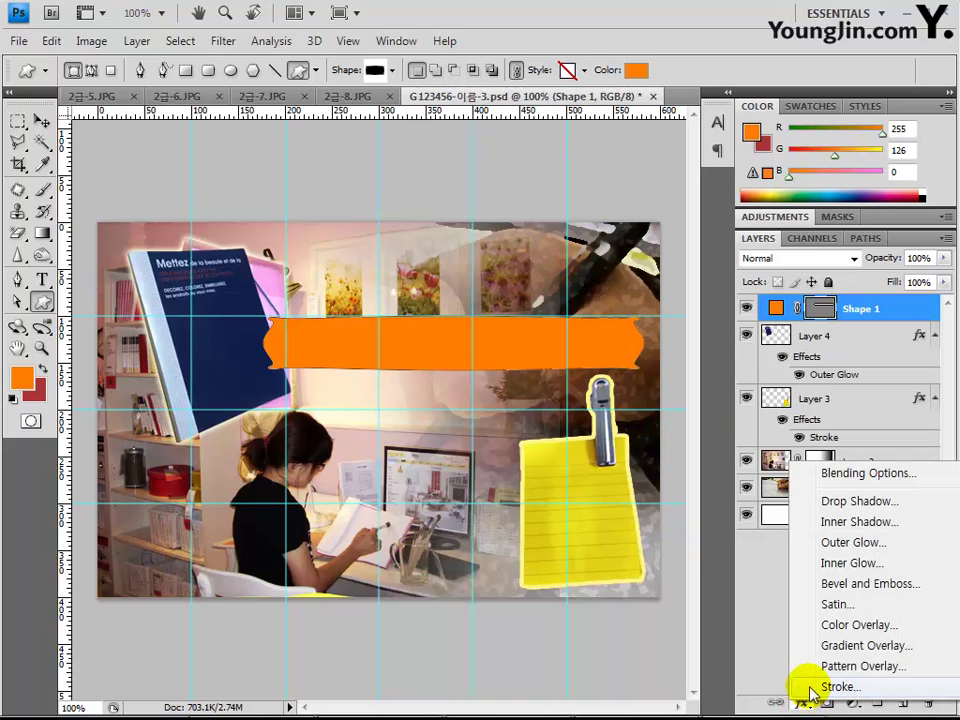
{"action": "left_click", "coordinate": [804, 703]}
{"action": "key", "text": "h"}
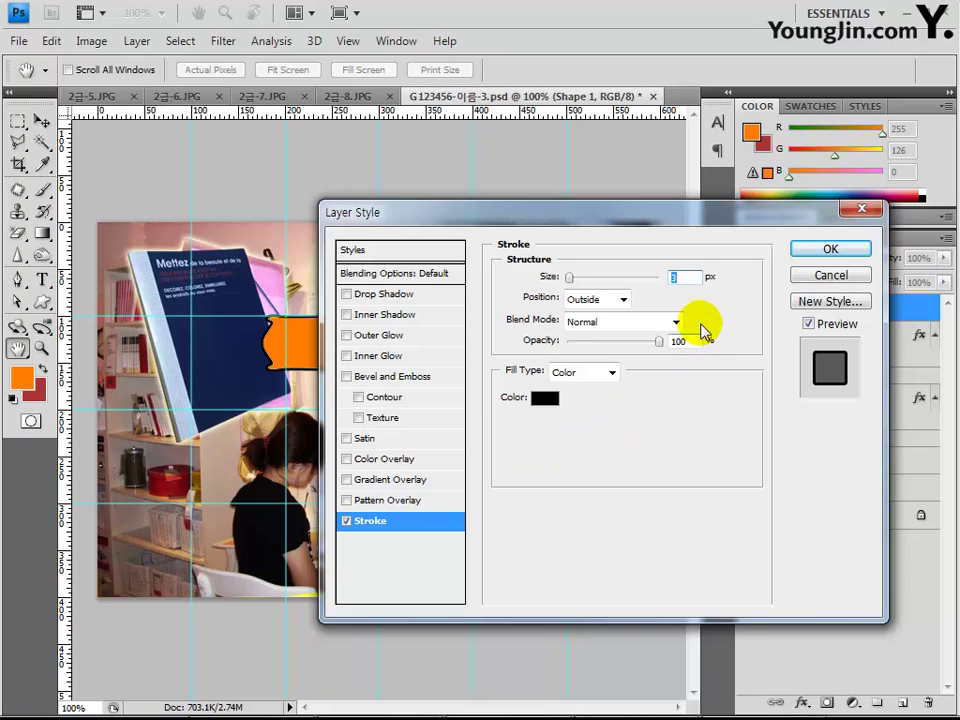
{"action": "left_click", "coordinate": [553, 400]}
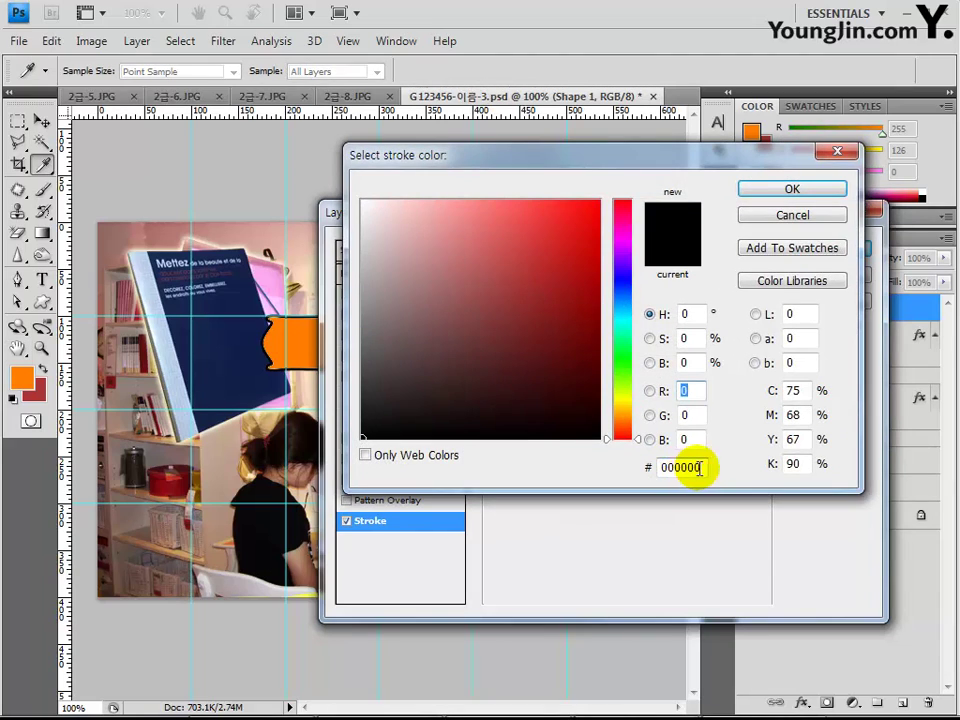
{"action": "double_click", "coordinate": [690, 467]}
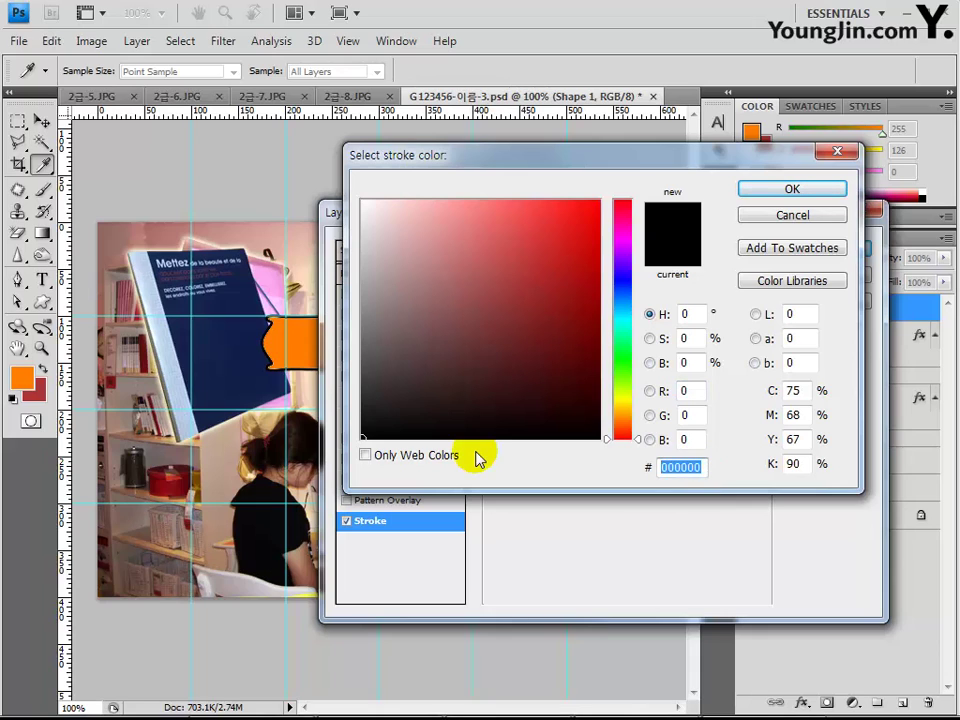
{"action": "type", "text": "823"}
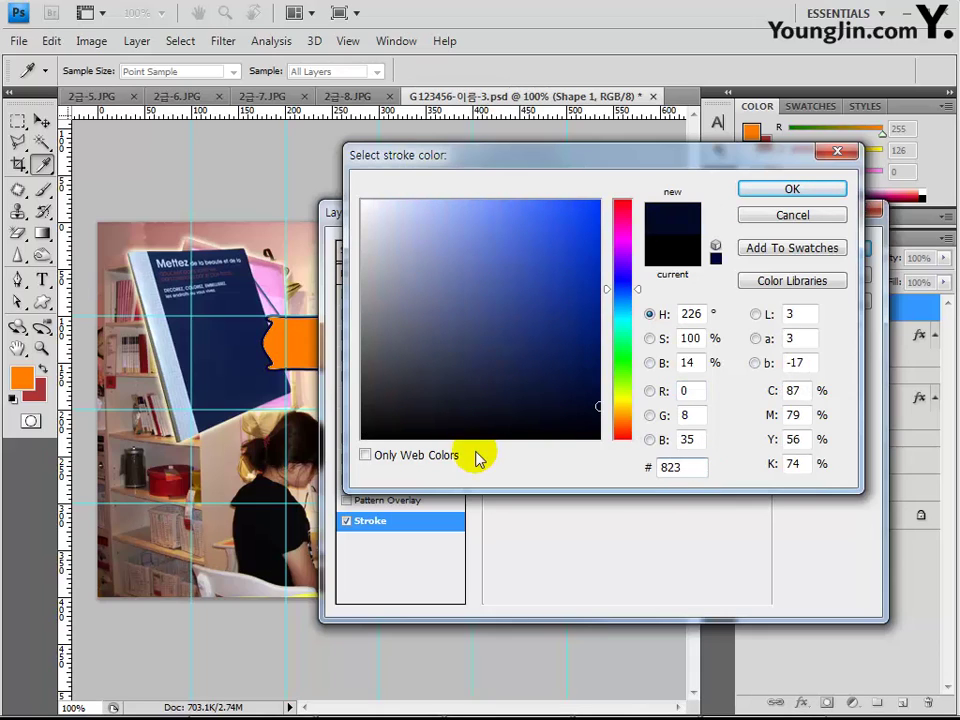
{"action": "type", "text": "d0"}
{"action": "type", "text": "f"}
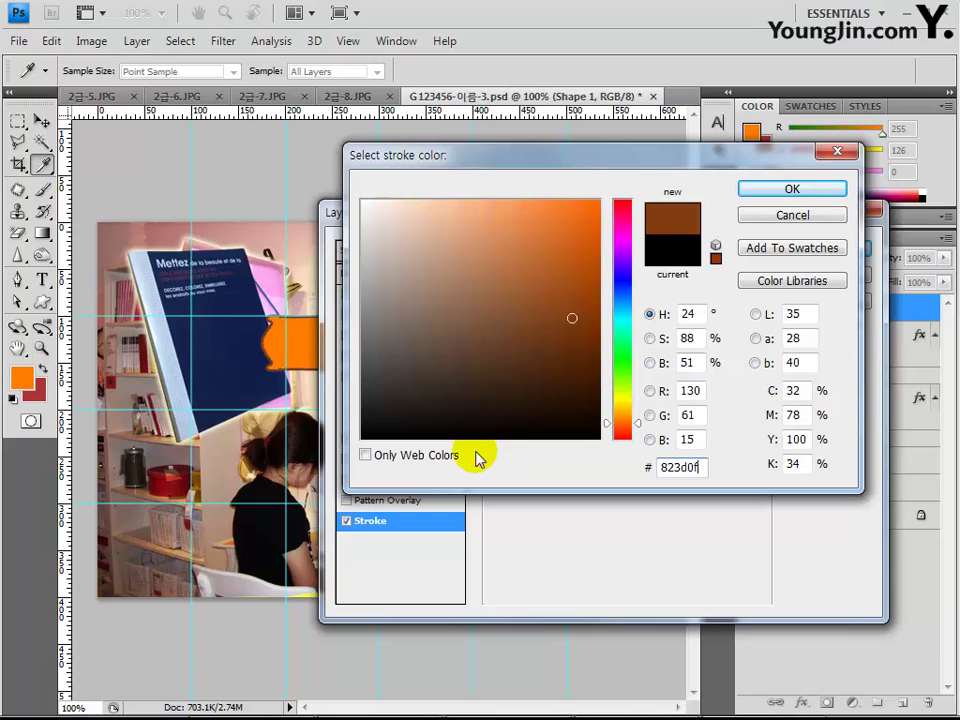
{"action": "left_click", "coordinate": [756, 188]}
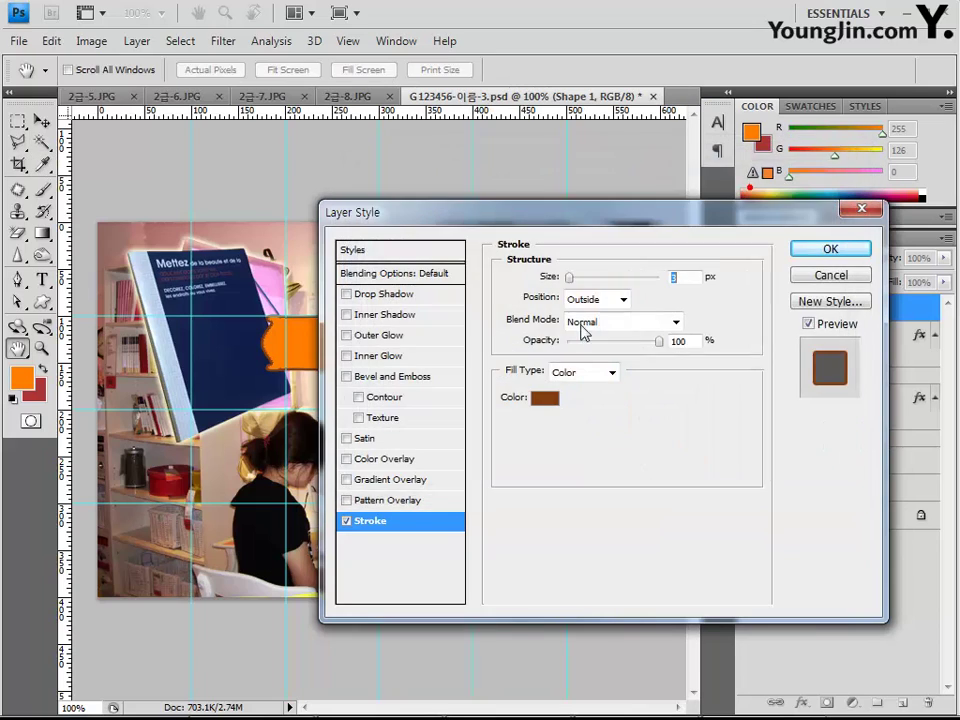
Add a Drop Shadow with default settings to the banner shape and apply the layer styles
{"action": "left_click", "coordinate": [373, 296]}
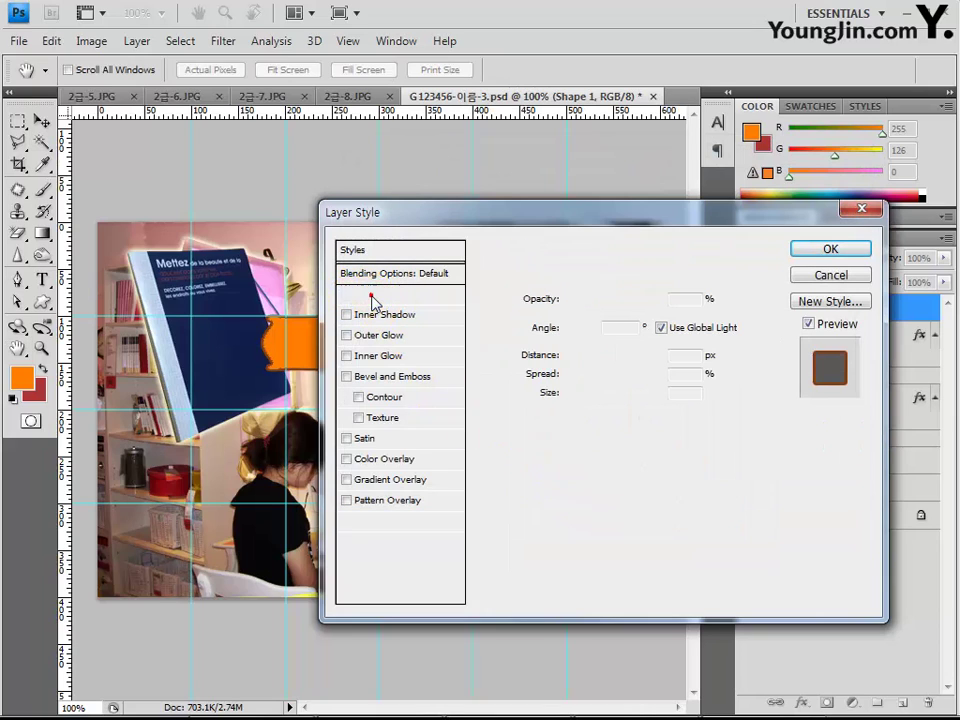
{"action": "left_click_drag", "start_coordinate": [481, 220], "coordinate": [593, 223]}
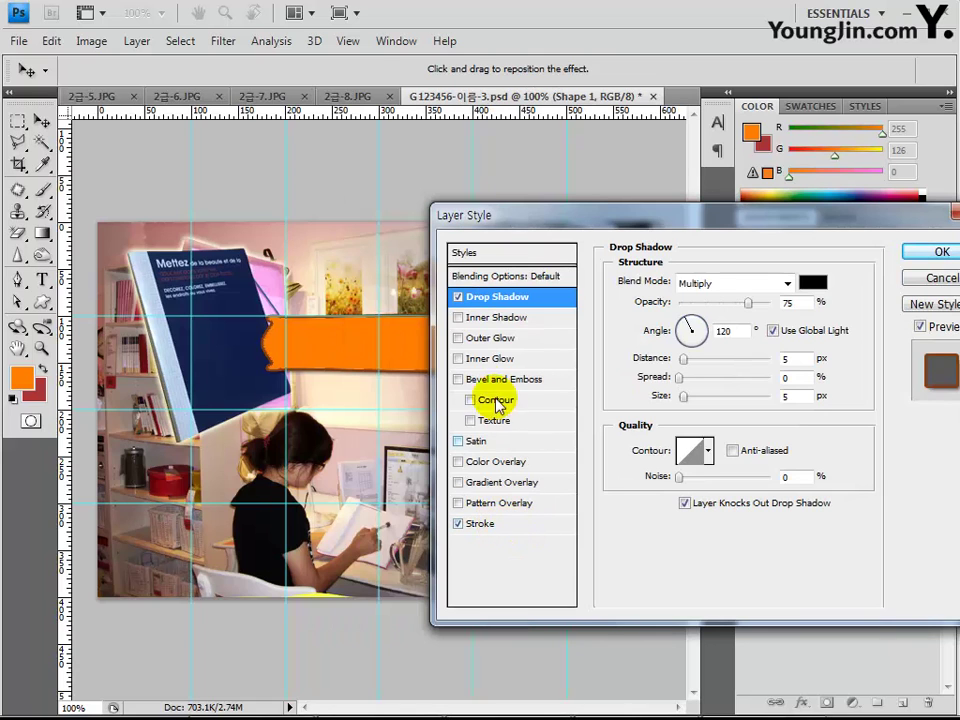
{"action": "left_click_drag", "start_coordinate": [548, 232], "coordinate": [510, 260]}
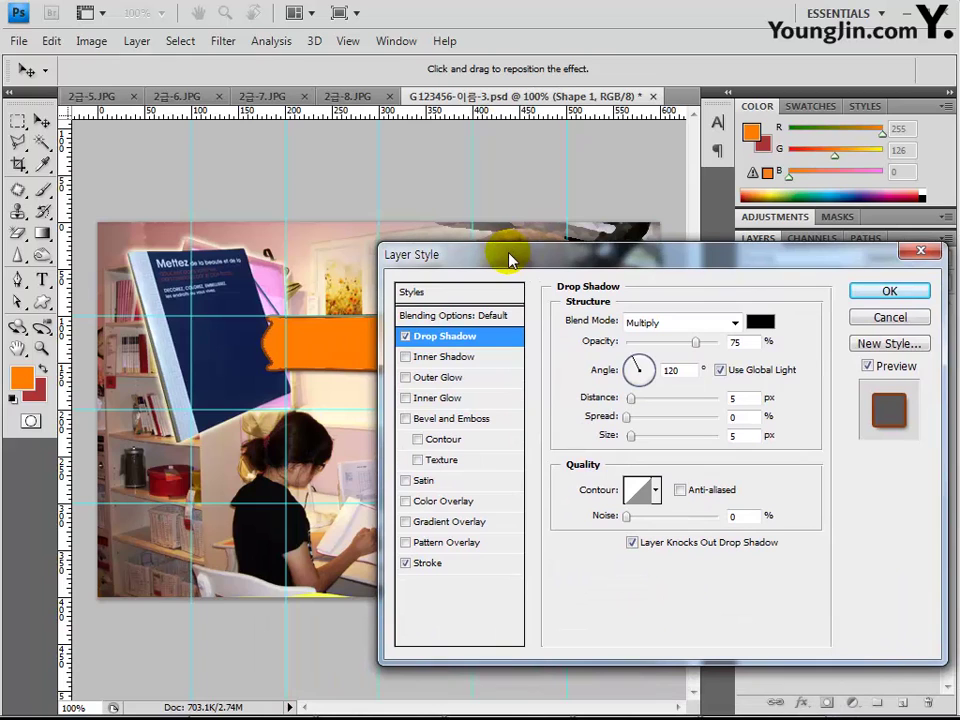
{"action": "left_click", "coordinate": [861, 293]}
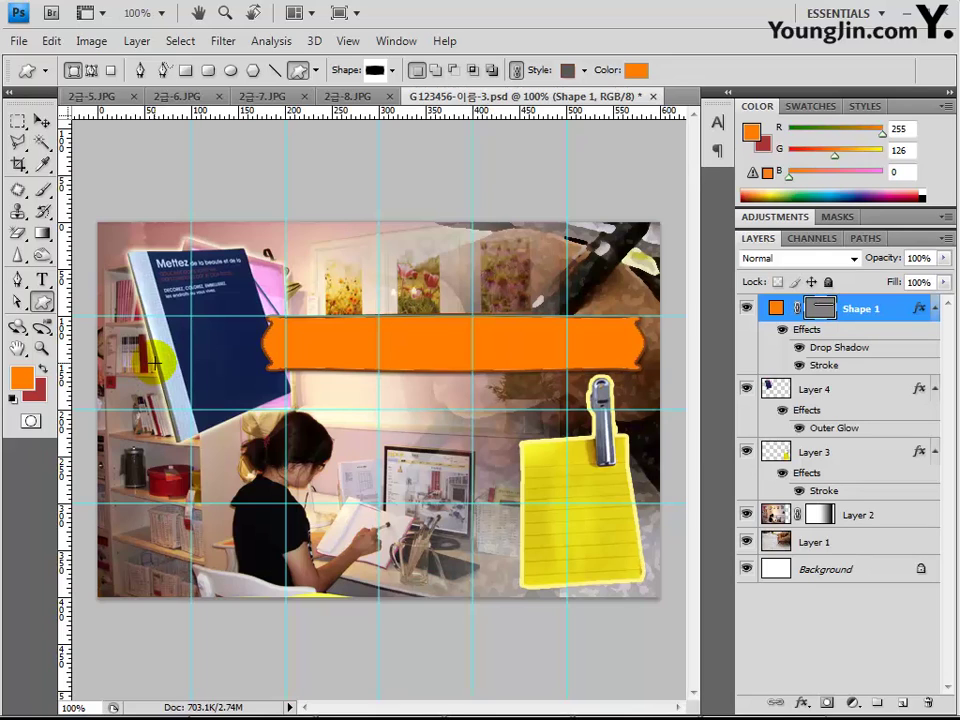
Draw a pen custom shape about 100 px wide and high, with its tip over the yellow memo
{"action": "left_click", "coordinate": [377, 79]}
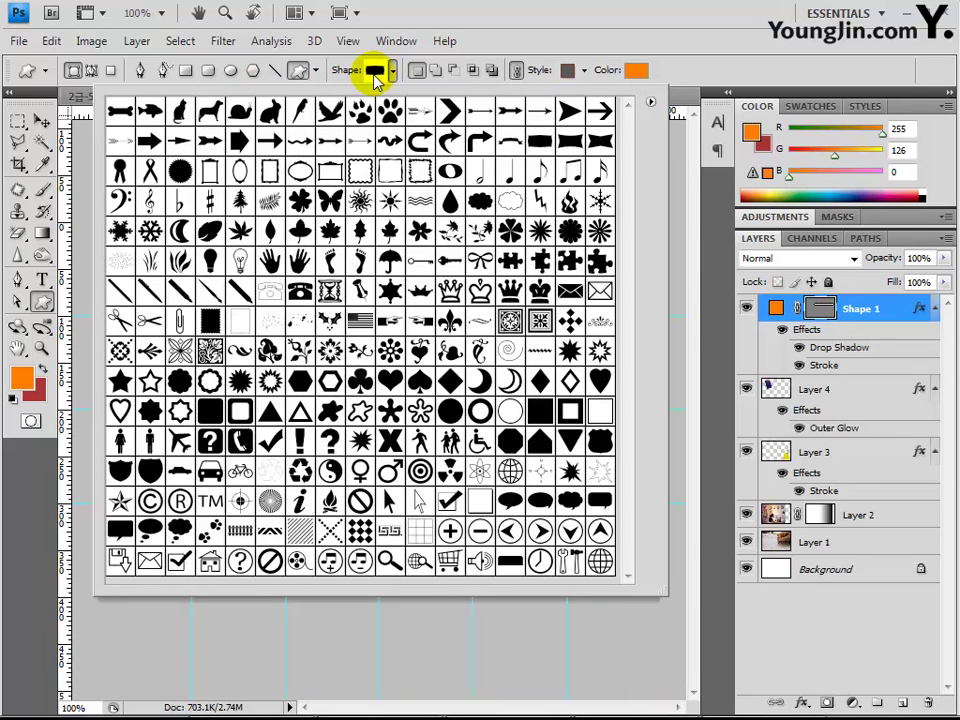
{"action": "left_click", "coordinate": [150, 292]}
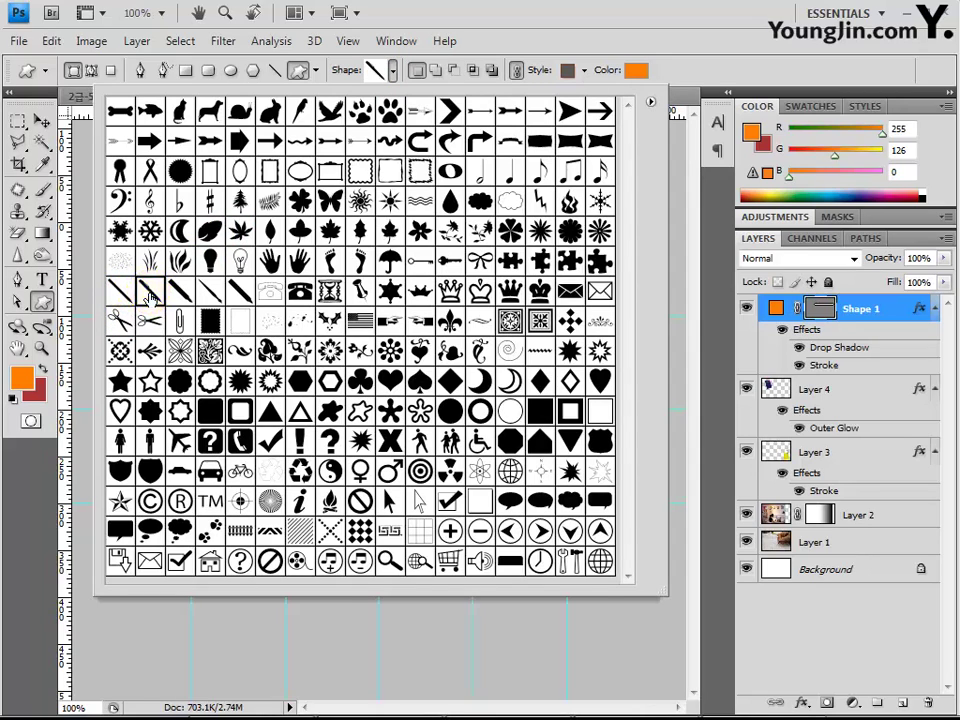
{"action": "left_click", "coordinate": [375, 70]}
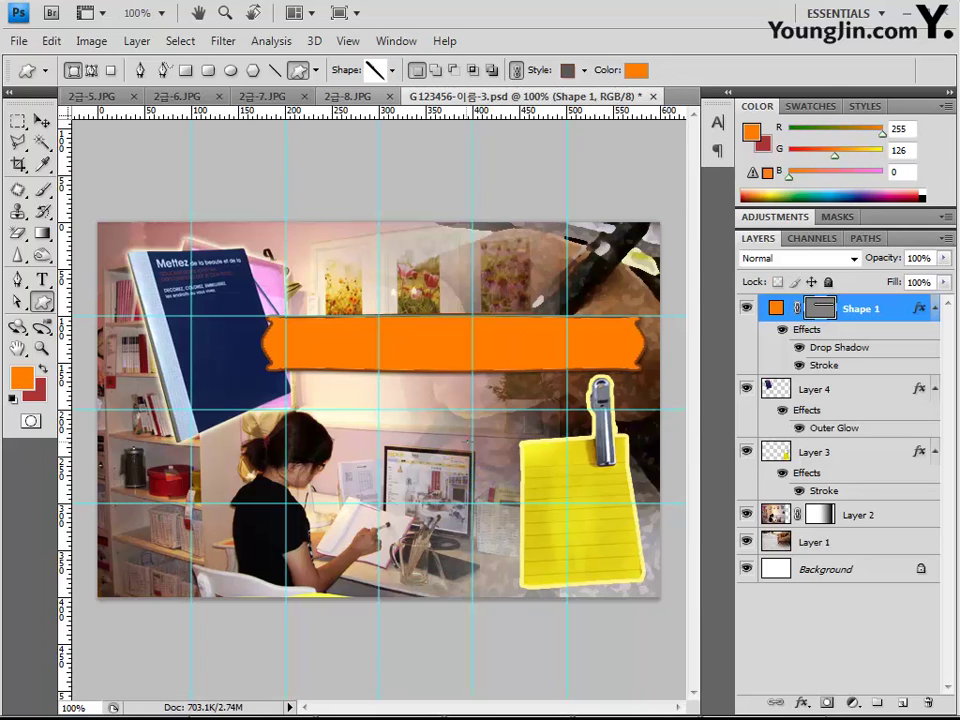
{"action": "mouse_move", "coordinate": [467, 441]}
{"action": "left_mouse_down"}
{"action": "mouse_move", "coordinate": [576, 561]}
{"action": "mouse_move", "coordinate": [561, 559]}
{"action": "mouse_move", "coordinate": [567, 564]}
{"action": "left_mouse_up"}
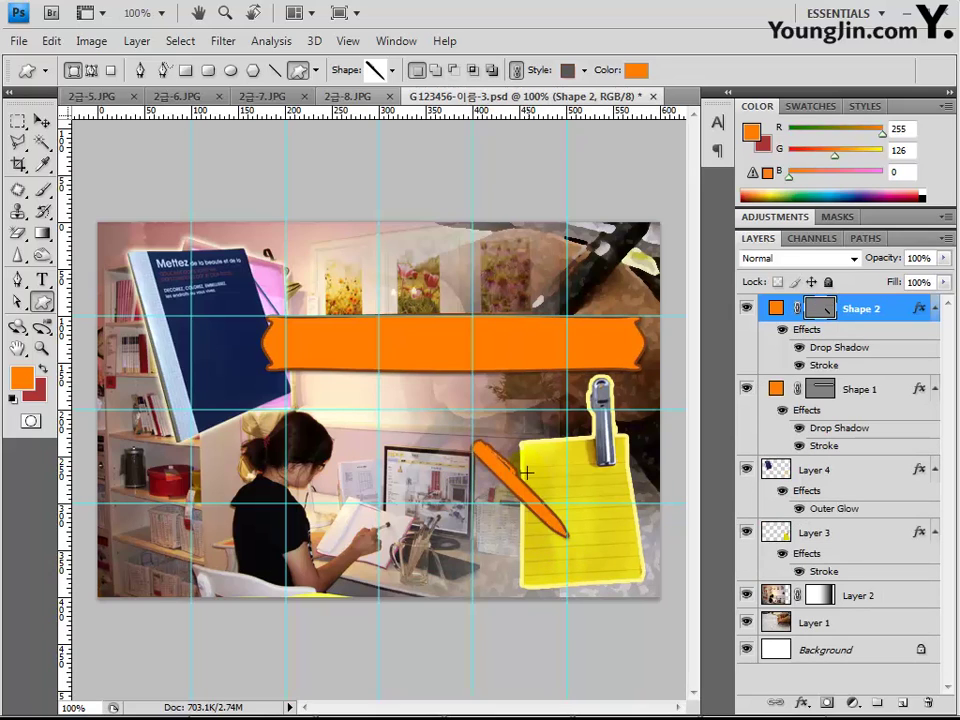
Clear the inherited layer style from the pen shape and set its fill colour to #9e0000
{"action": "left_click", "coordinate": [584, 72]}
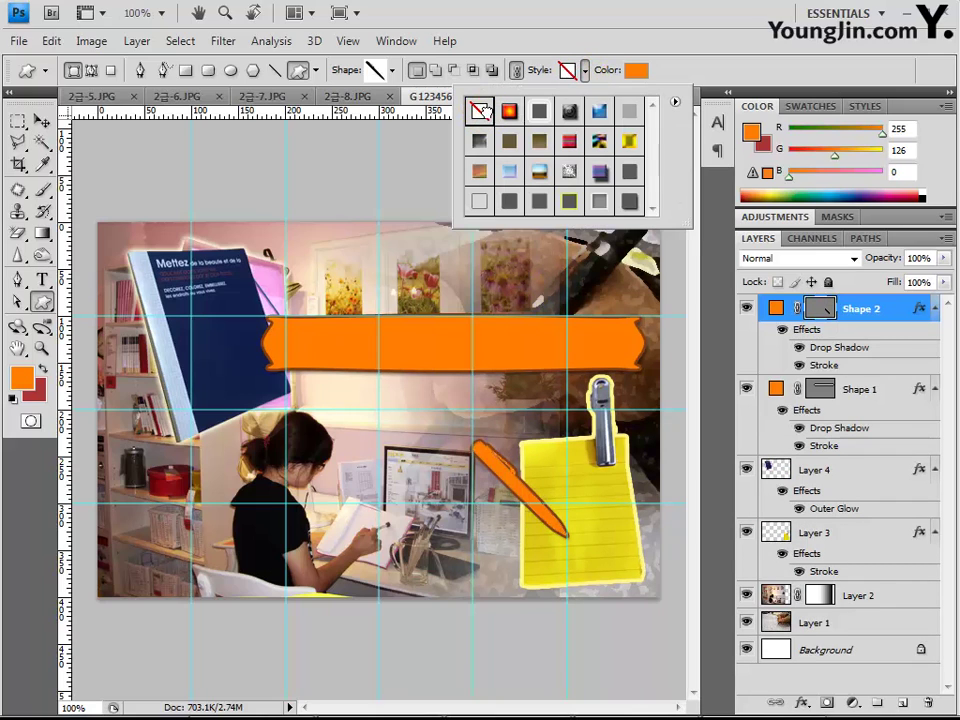
{"action": "left_click", "coordinate": [481, 113]}
{"action": "left_click", "coordinate": [637, 70]}
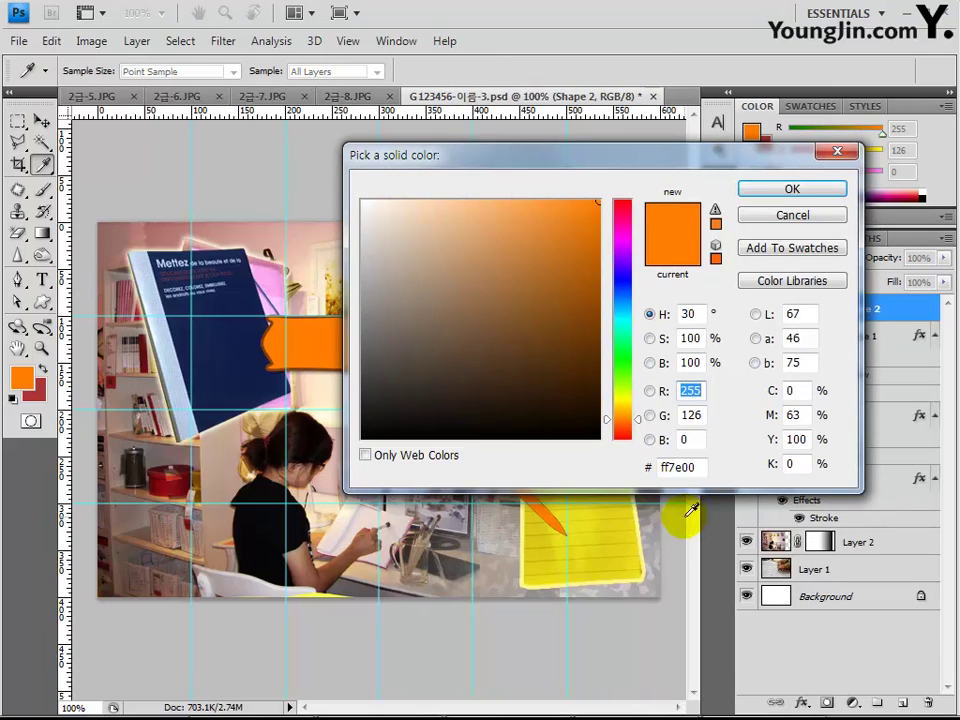
{"action": "left_click", "coordinate": [683, 467]}
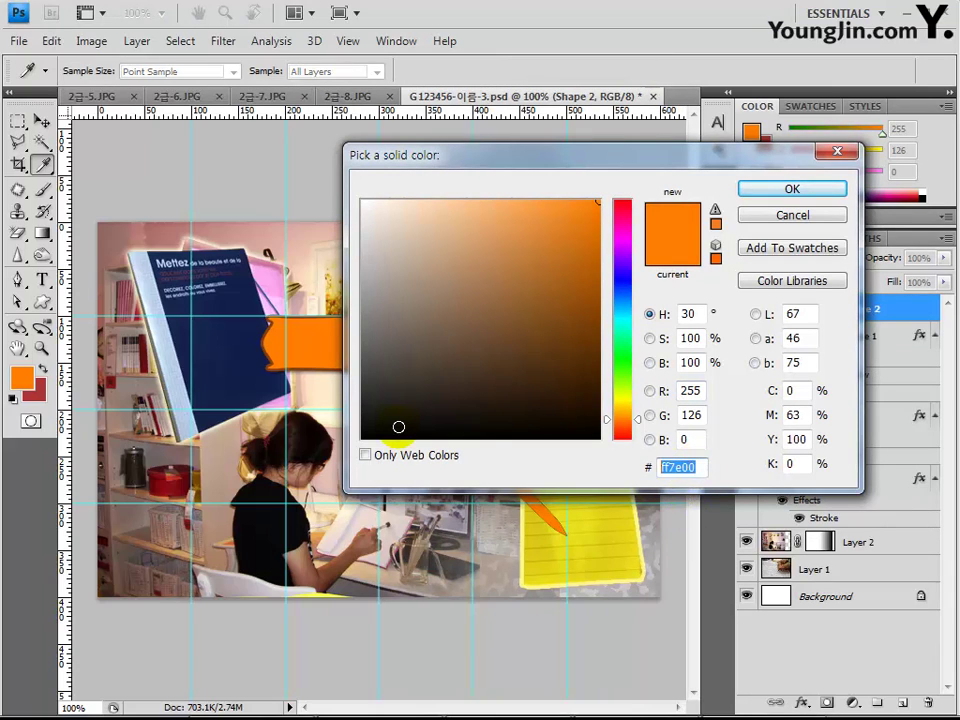
{"action": "type", "text": "9"}
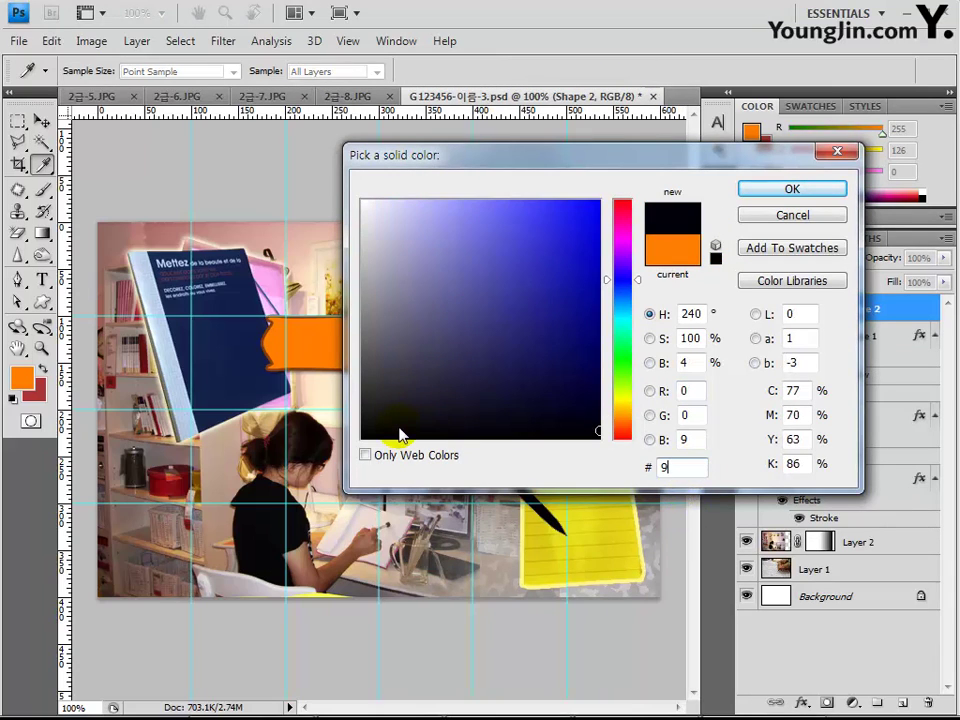
{"action": "type", "text": "e"}
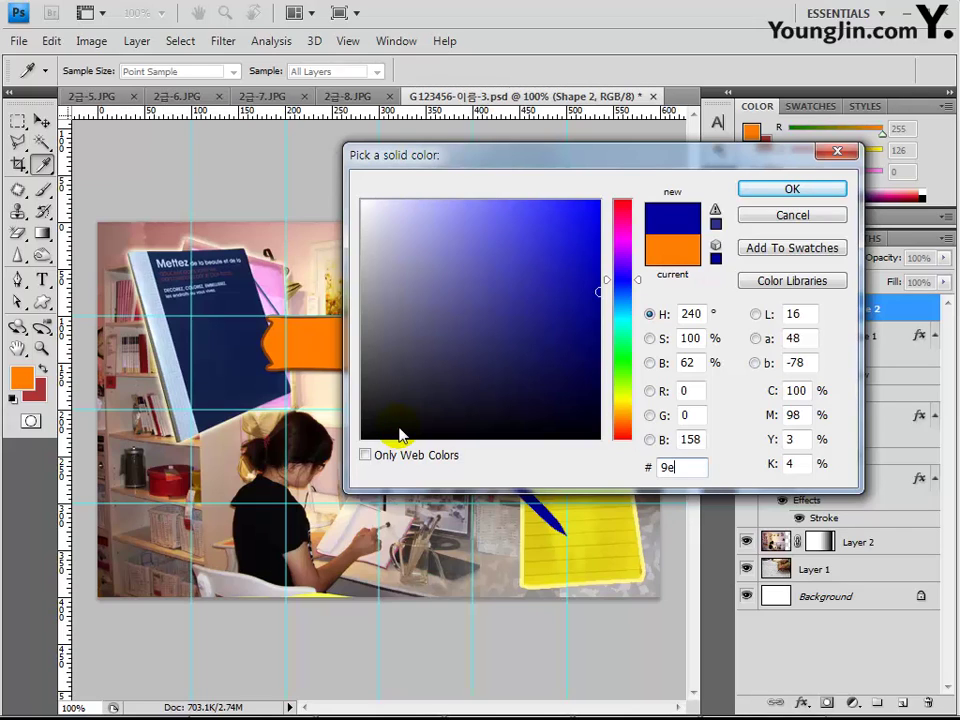
{"action": "type", "text": "000"}
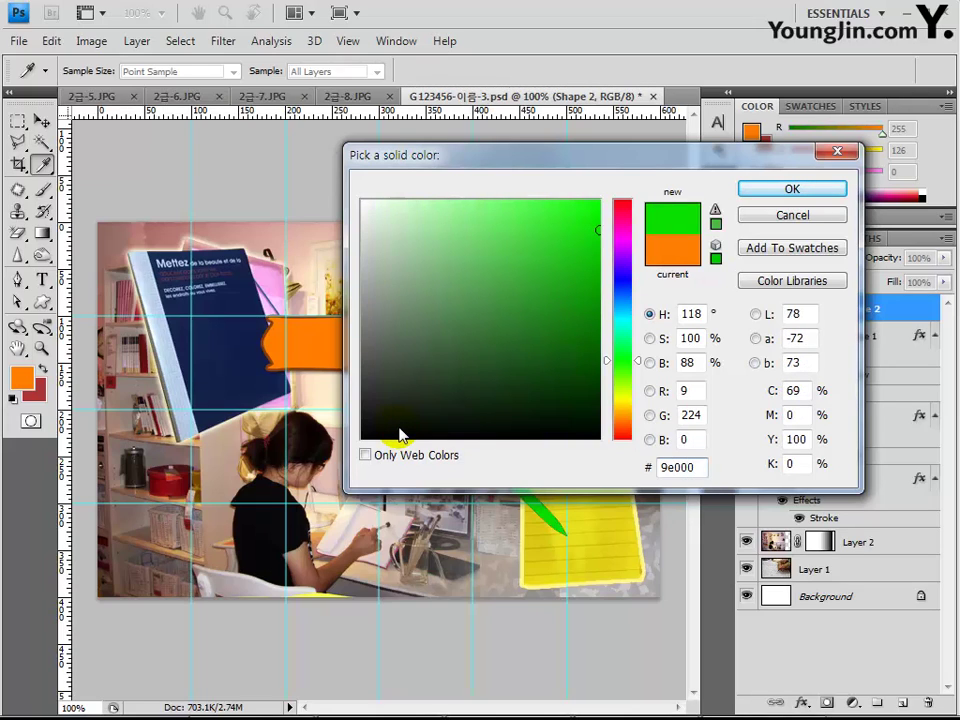
{"action": "type", "text": "0"}
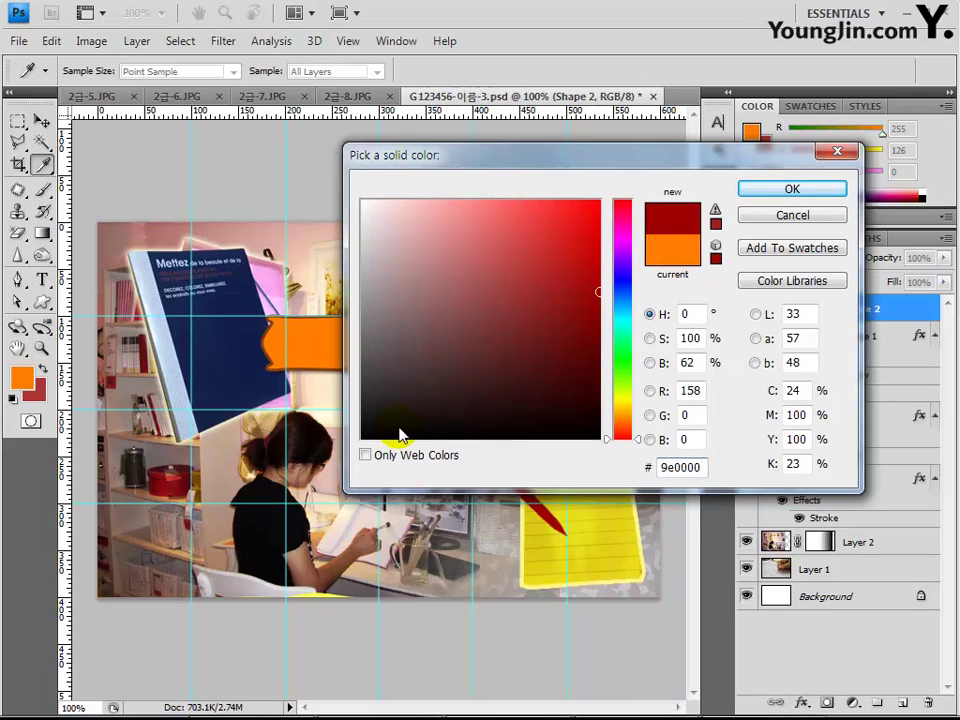
{"action": "key", "text": "Return"}
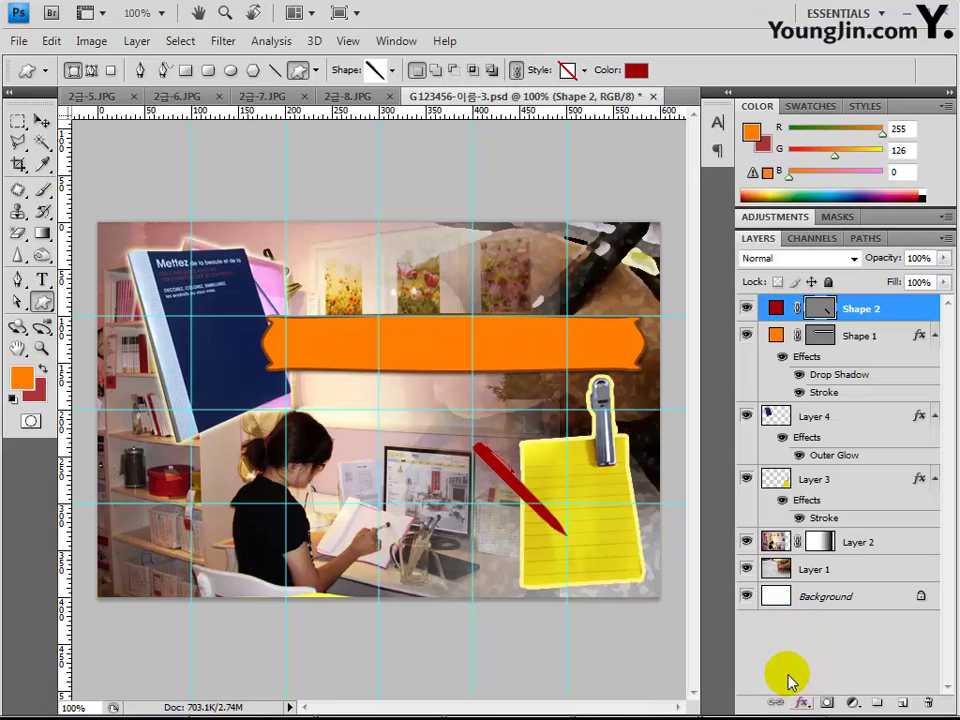
Add a Bevel and Emboss layer style with default settings to the red pen shape
{"action": "left_click", "coordinate": [801, 702]}
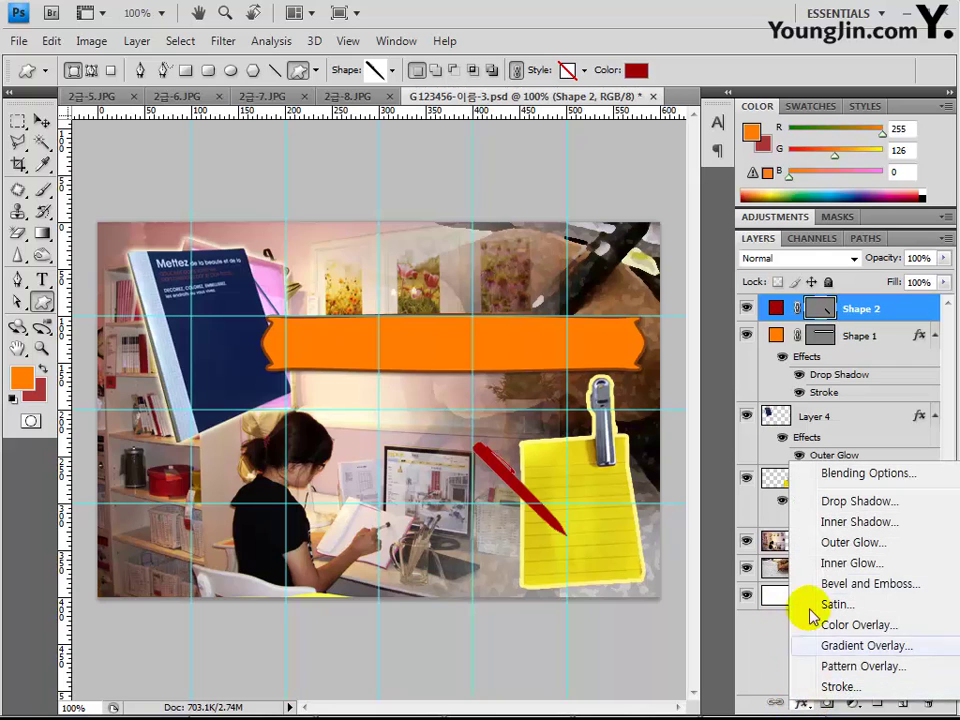
{"action": "key", "text": "Escape"}
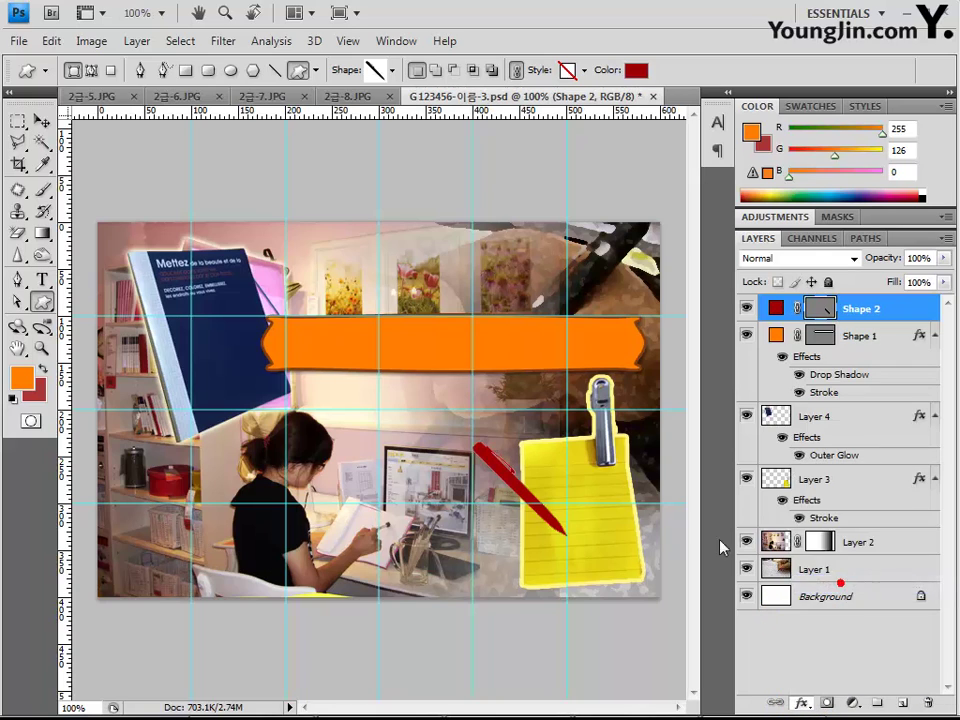
{"action": "key", "text": "space"}
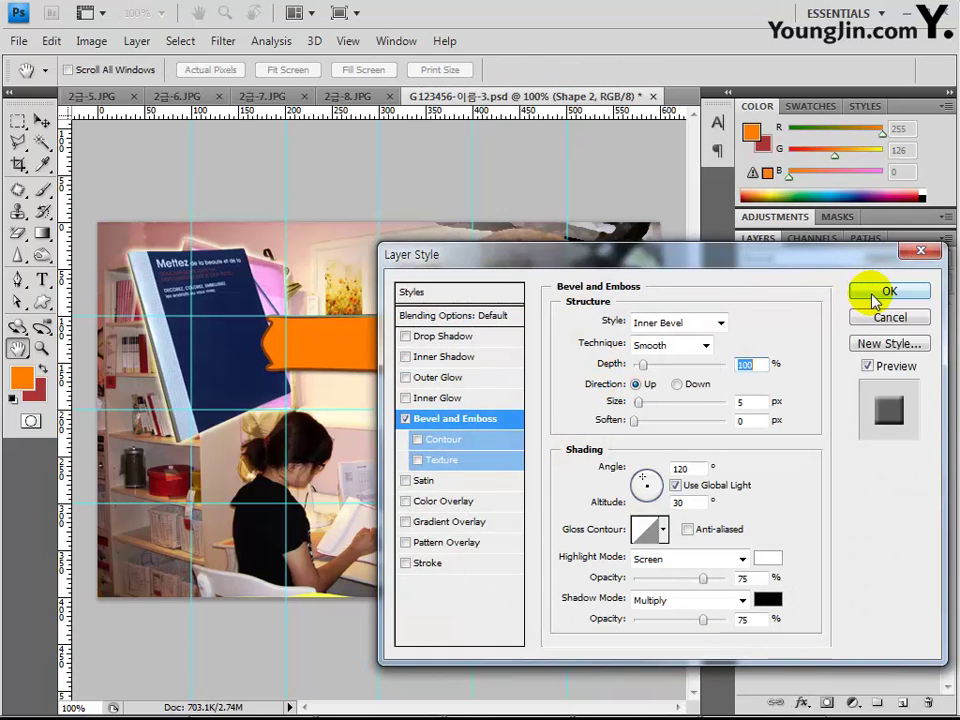
{"action": "left_click", "coordinate": [879, 291]}
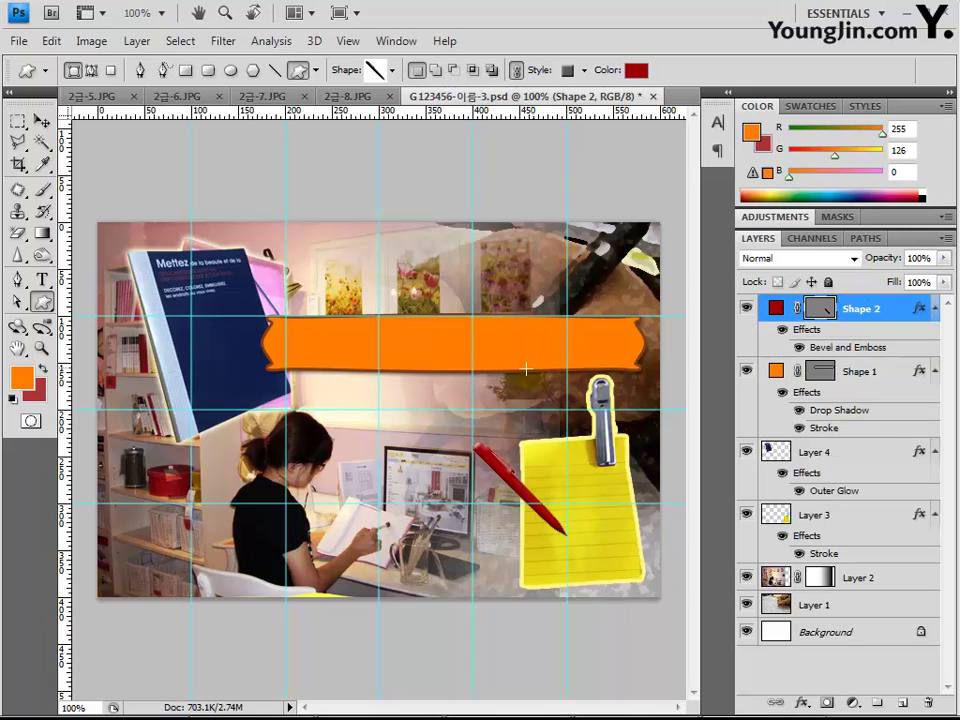
{"action": "left_click", "coordinate": [497, 478]}
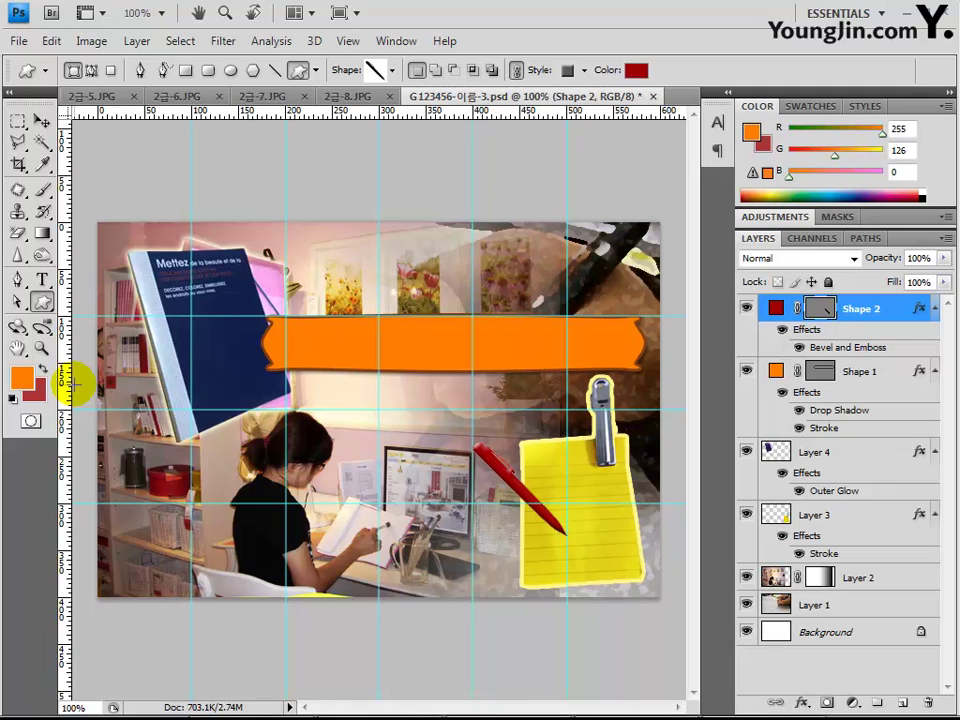
Set up the Horizontal Type tool with the 궁서 font at 40 pt
{"action": "left_click", "coordinate": [42, 282]}
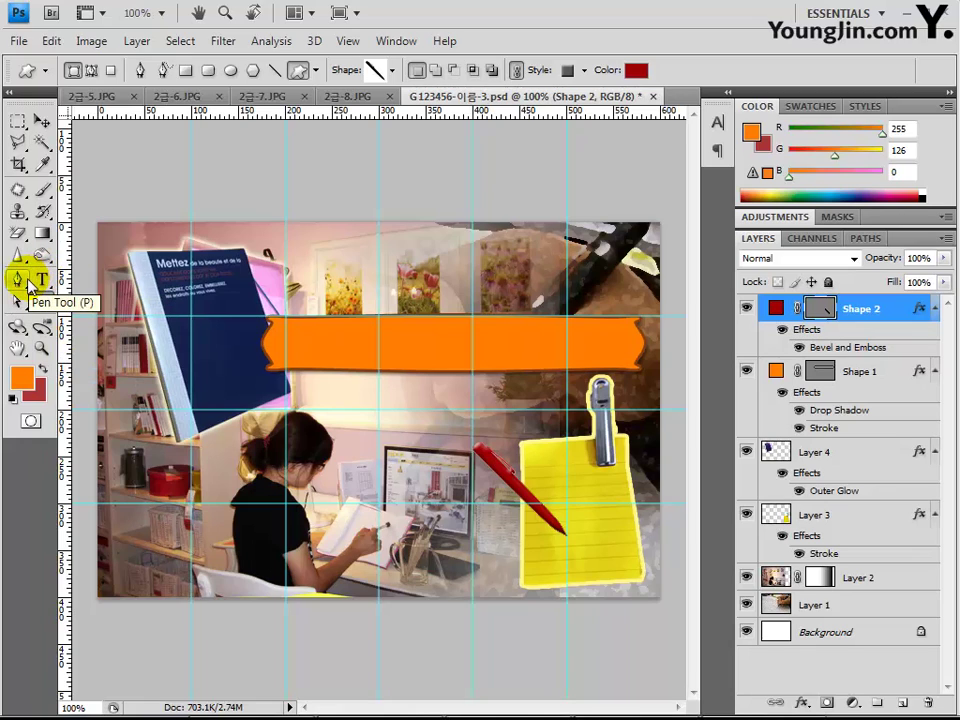
{"action": "left_click", "coordinate": [40, 281]}
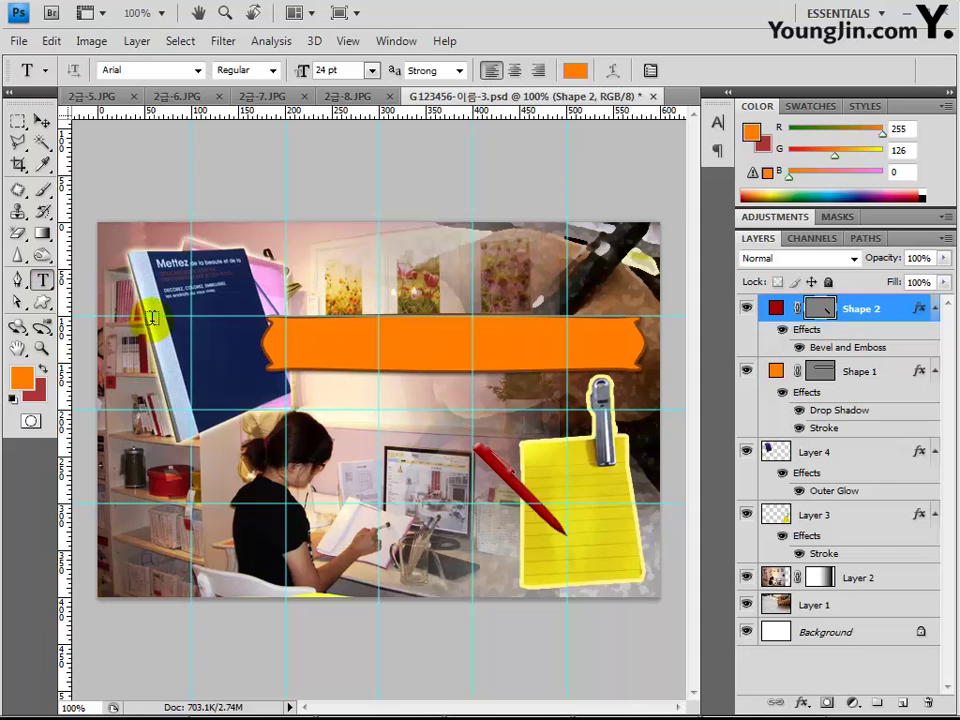
{"action": "left_click", "coordinate": [197, 70]}
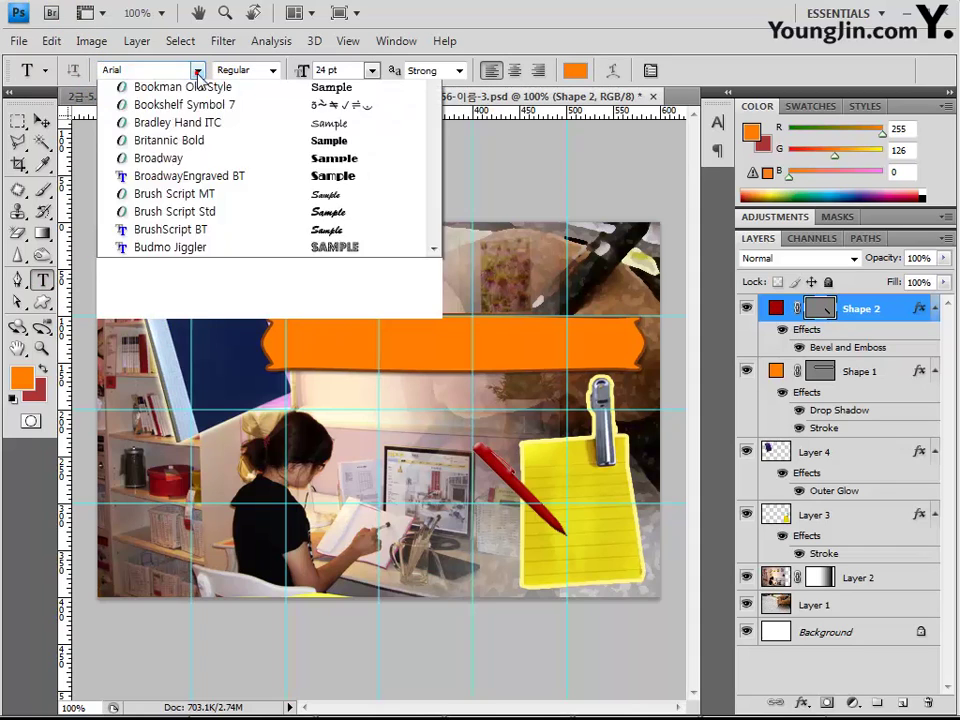
{"action": "left_click_drag", "start_coordinate": [430, 412], "coordinate": [434, 248]}
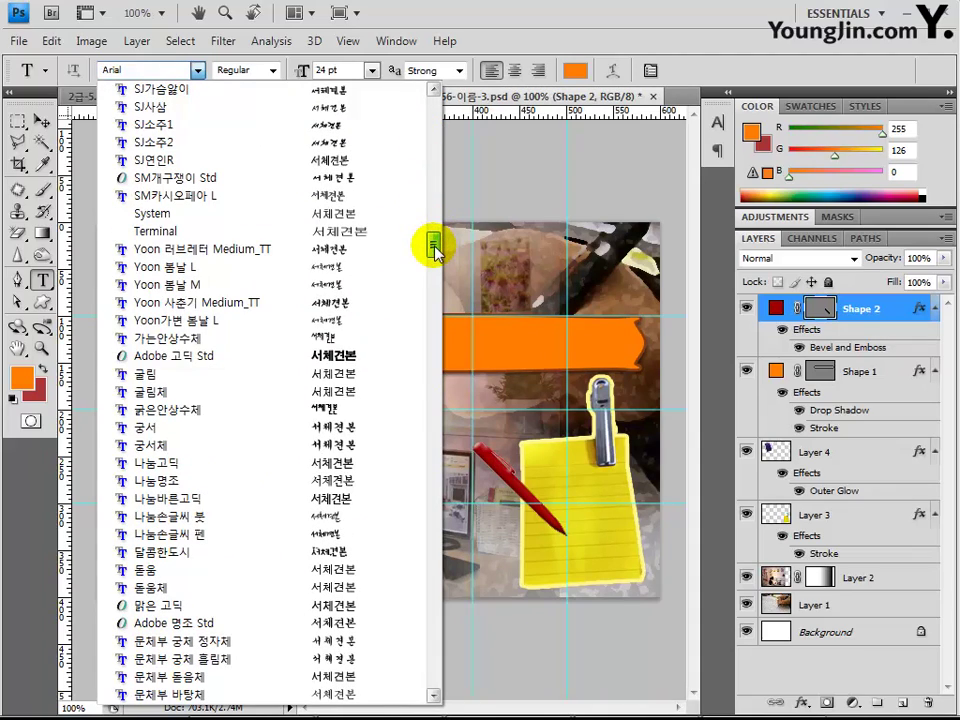
{"action": "left_click", "coordinate": [242, 430]}
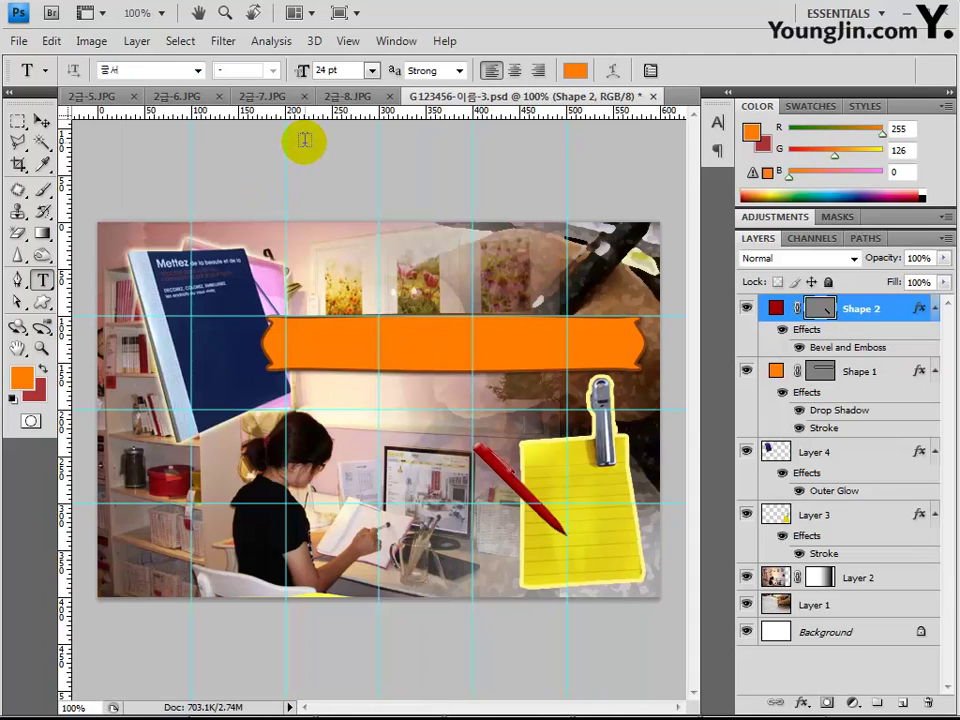
{"action": "left_click", "coordinate": [328, 71]}
{"action": "type", "text": "40"}
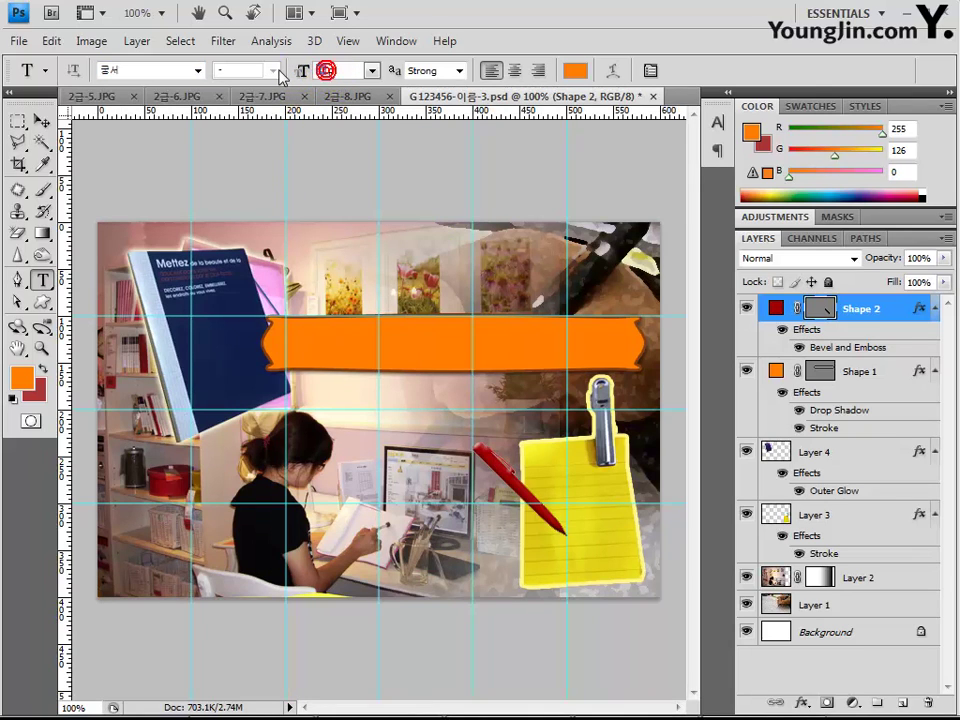
{"action": "key", "text": "Return"}
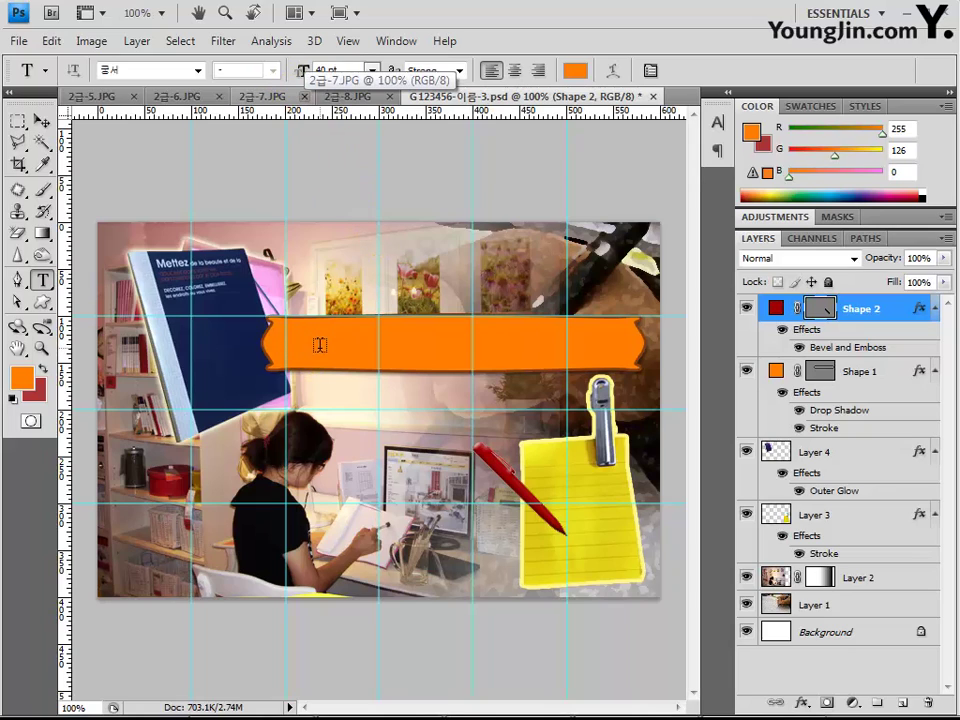
Enter the text "Write an Essay" on the orange banner and commit it
{"action": "left_click", "coordinate": [346, 400]}
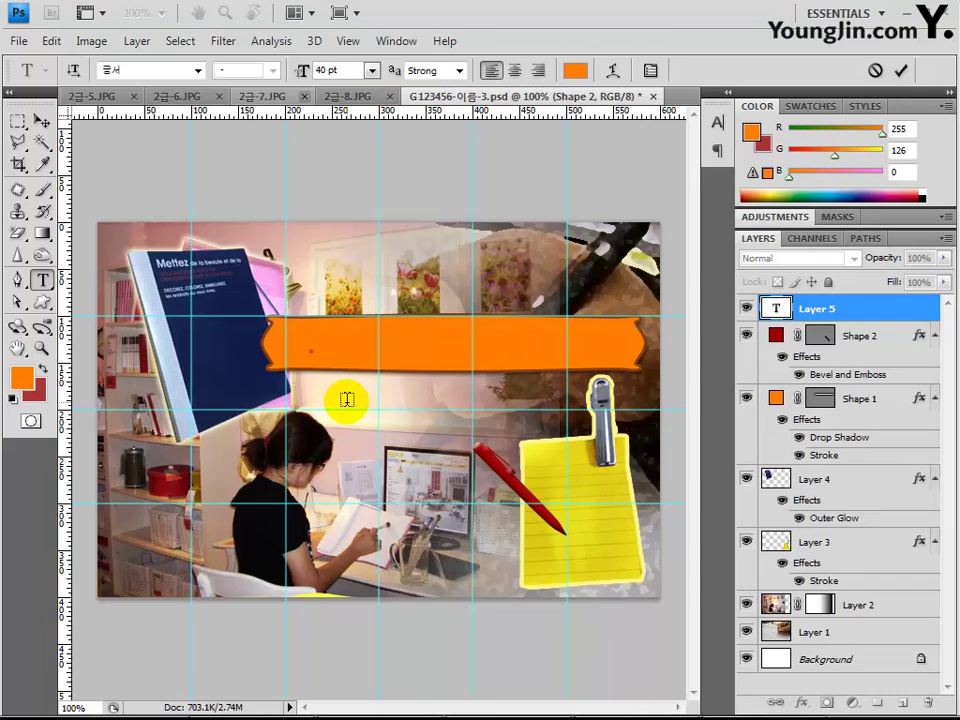
{"action": "type", "text": "포토샵"}
{"action": "left_click", "coordinate": [352, 408]}
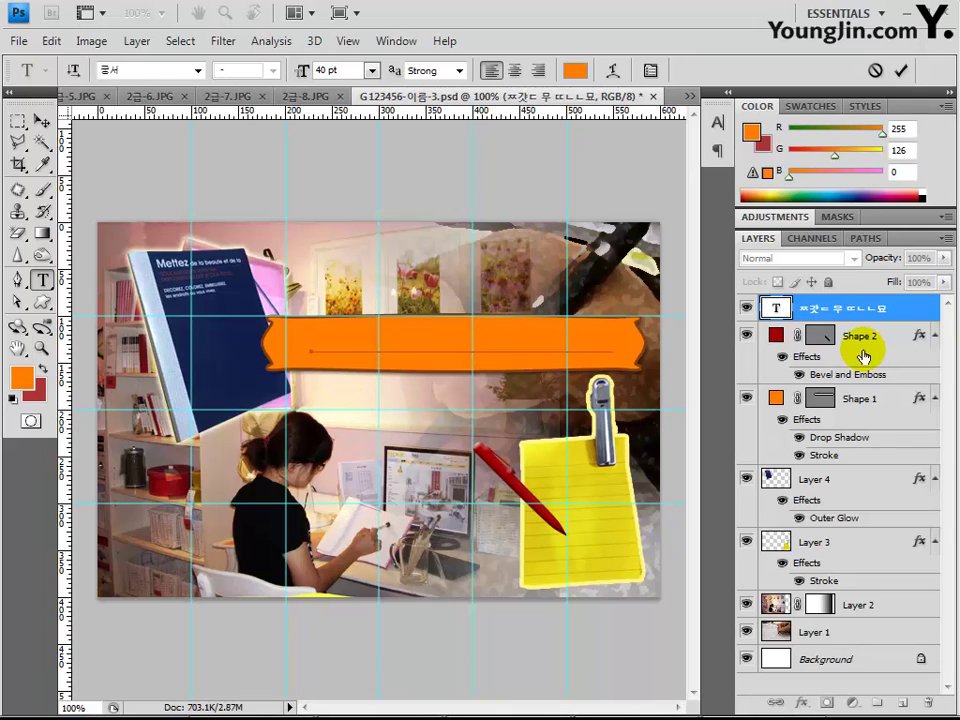
{"action": "left_click", "coordinate": [828, 312]}
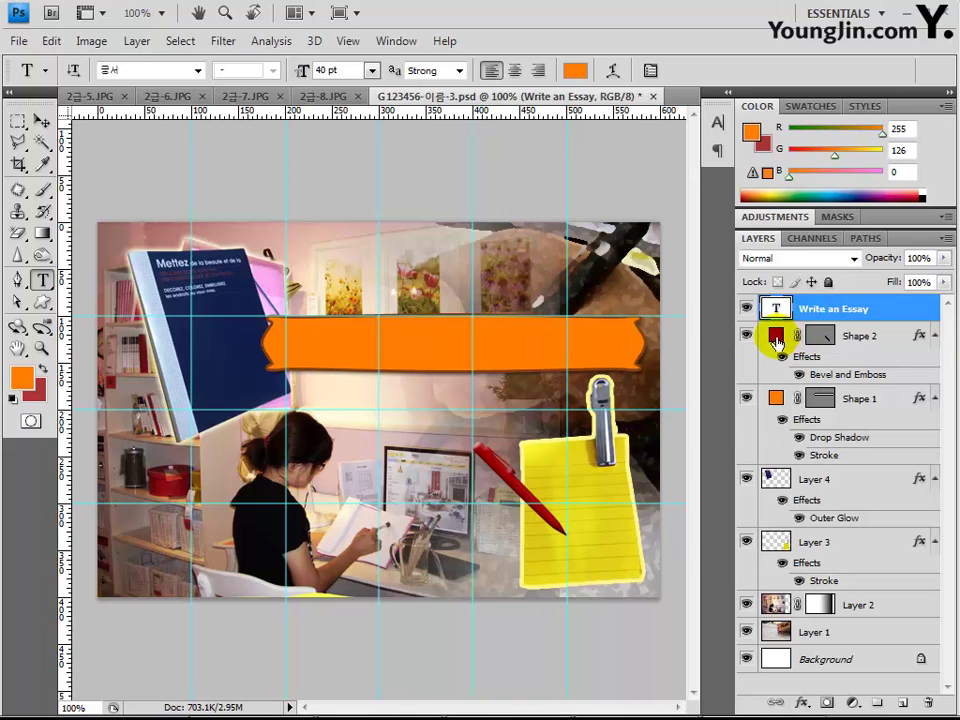
Change the banner text colour to white (#ffffff)
{"action": "left_click", "coordinate": [578, 70]}
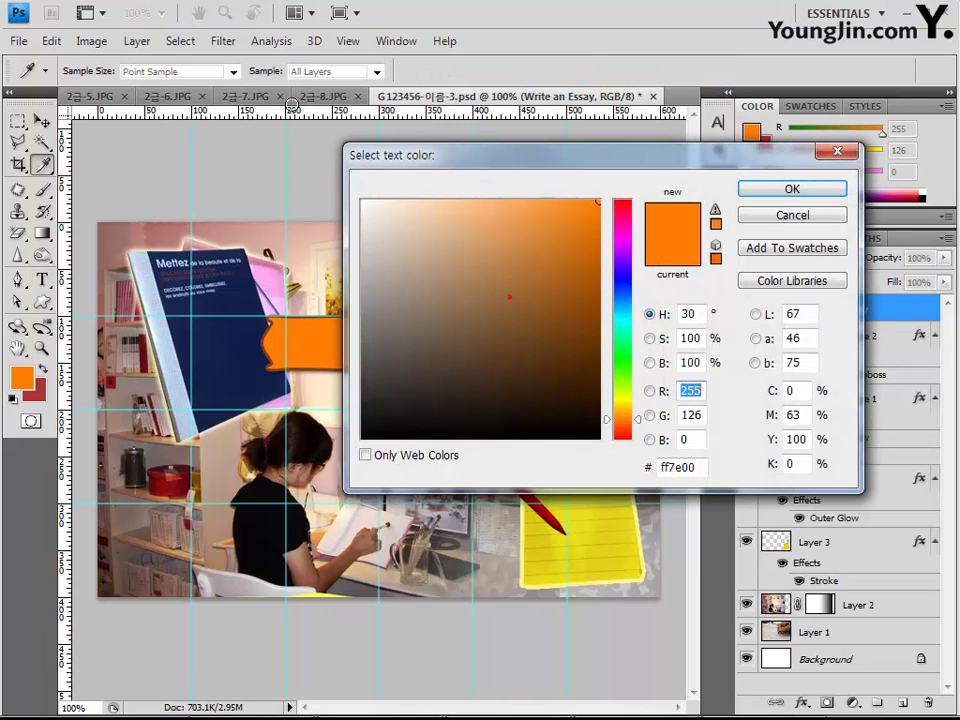
{"action": "mouse_move", "coordinate": [538, 314]}
{"action": "left_mouse_down"}
{"action": "mouse_move", "coordinate": [364, 180]}
{"action": "mouse_move", "coordinate": [356, 192]}
{"action": "left_mouse_up"}
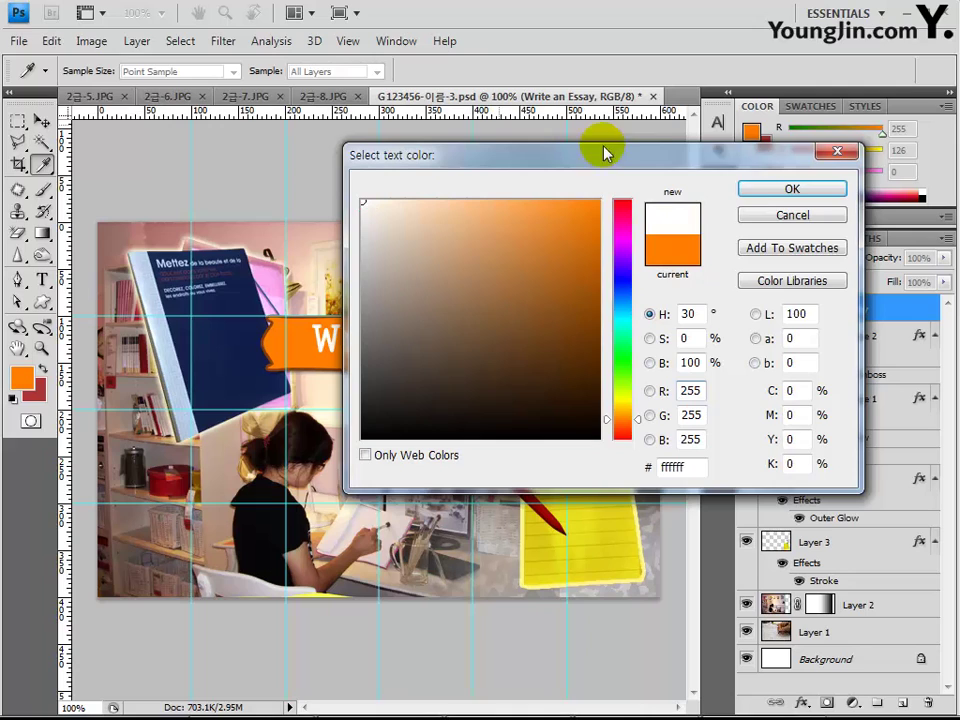
{"action": "left_click", "coordinate": [768, 187]}
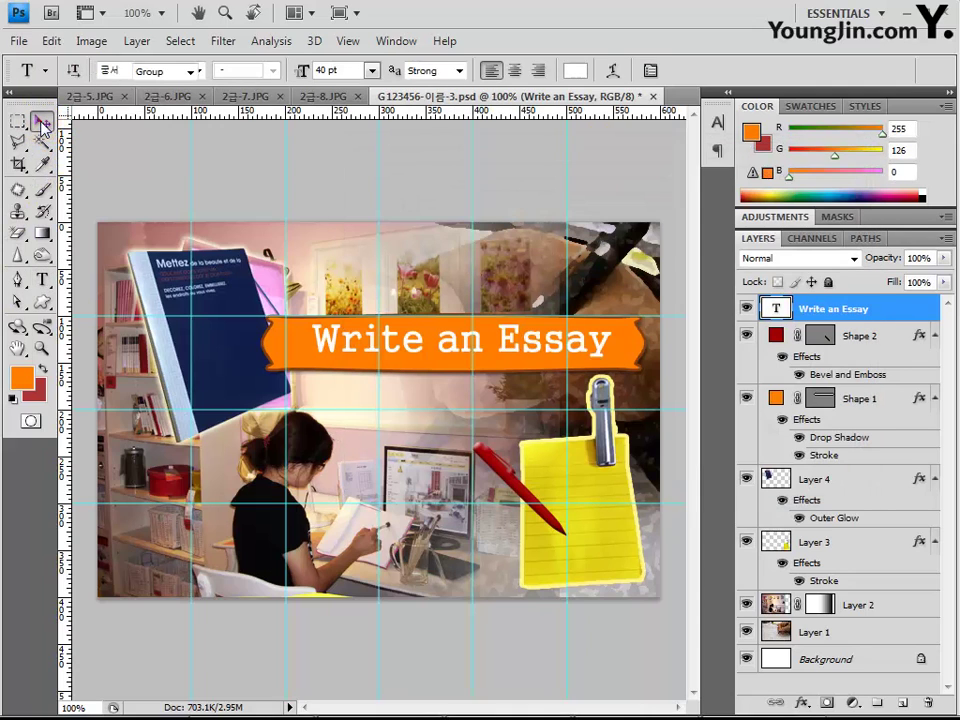
Nudge the white title text slightly down and to the left within the orange banner
{"action": "left_click", "coordinate": [42, 121]}
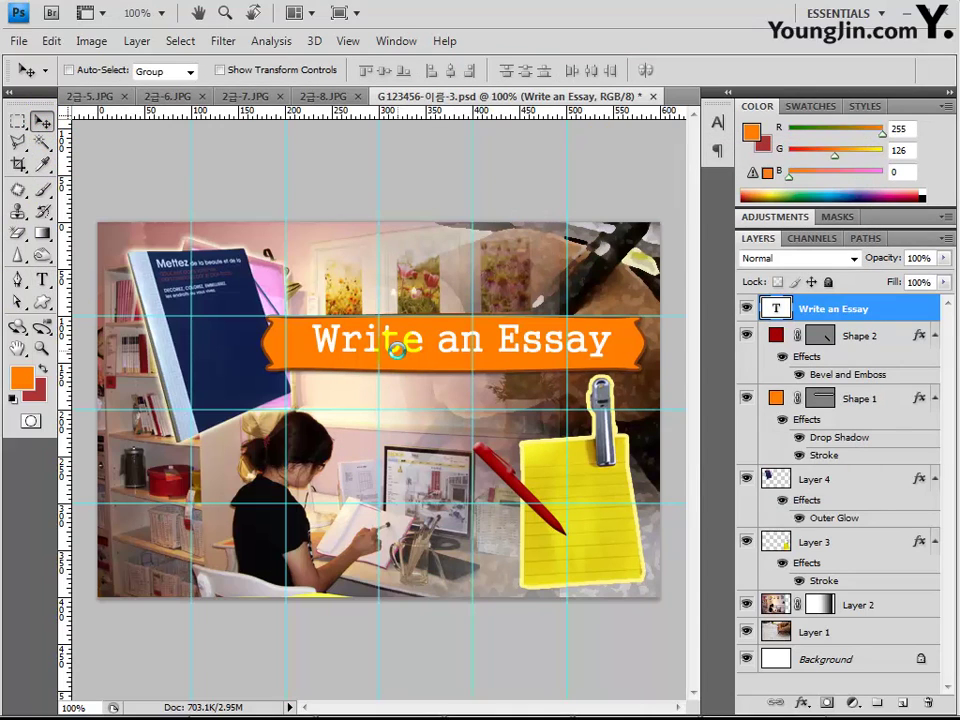
{"action": "key", "text": "Down"}
{"action": "key", "text": "Down"}
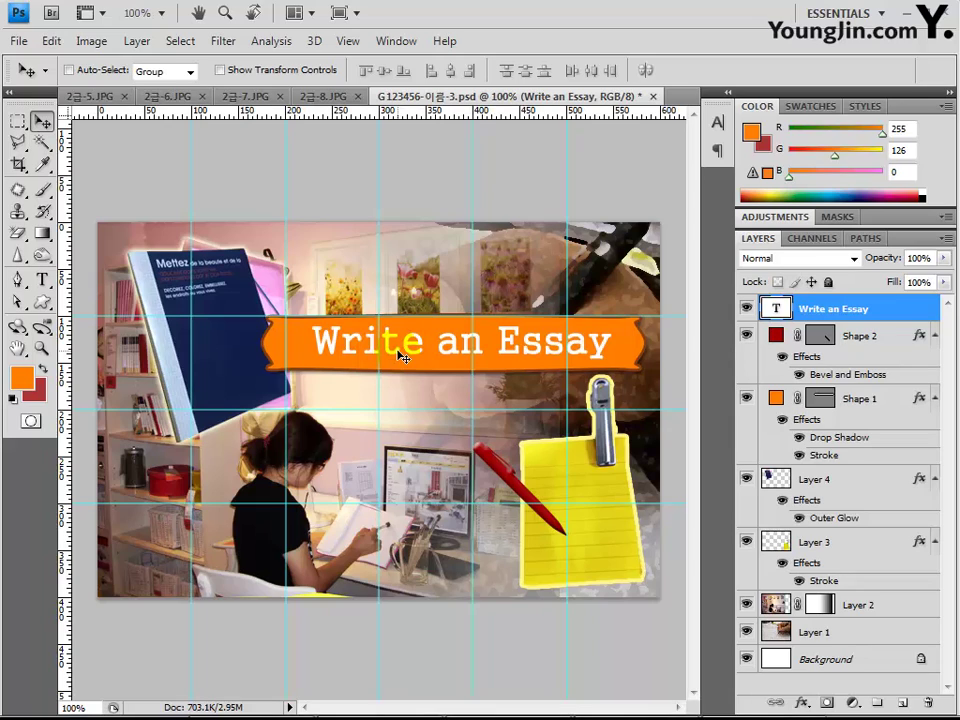
{"action": "key", "text": "Left"}
{"action": "key", "text": "Left"}
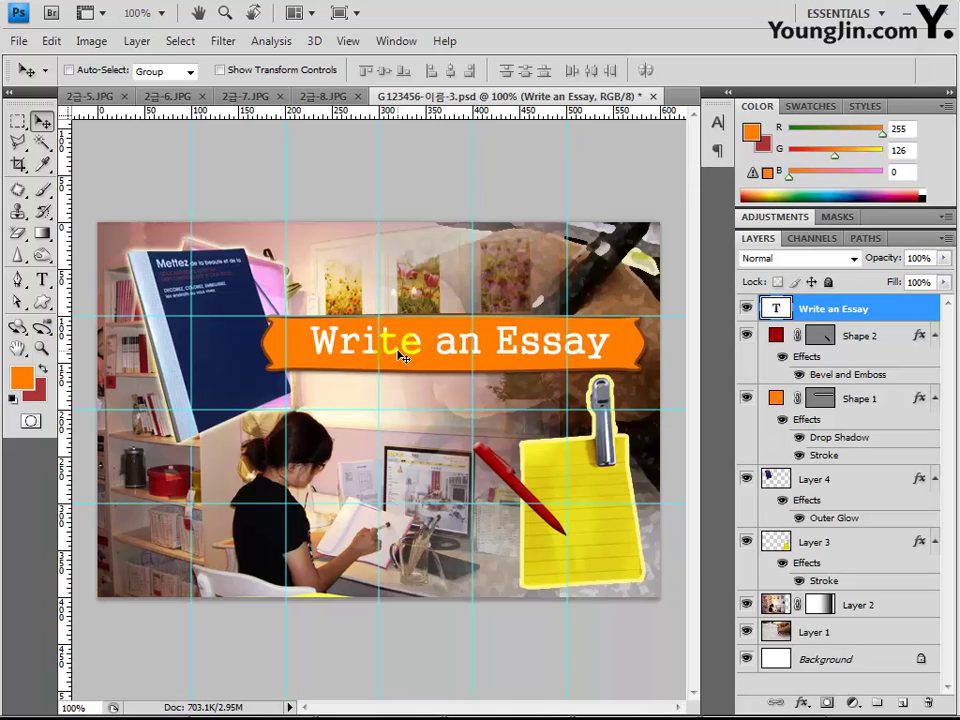
Capitalise the "a" so the banner text reads "Write An Essay", and commit the edit
{"action": "left_click", "coordinate": [41, 280]}
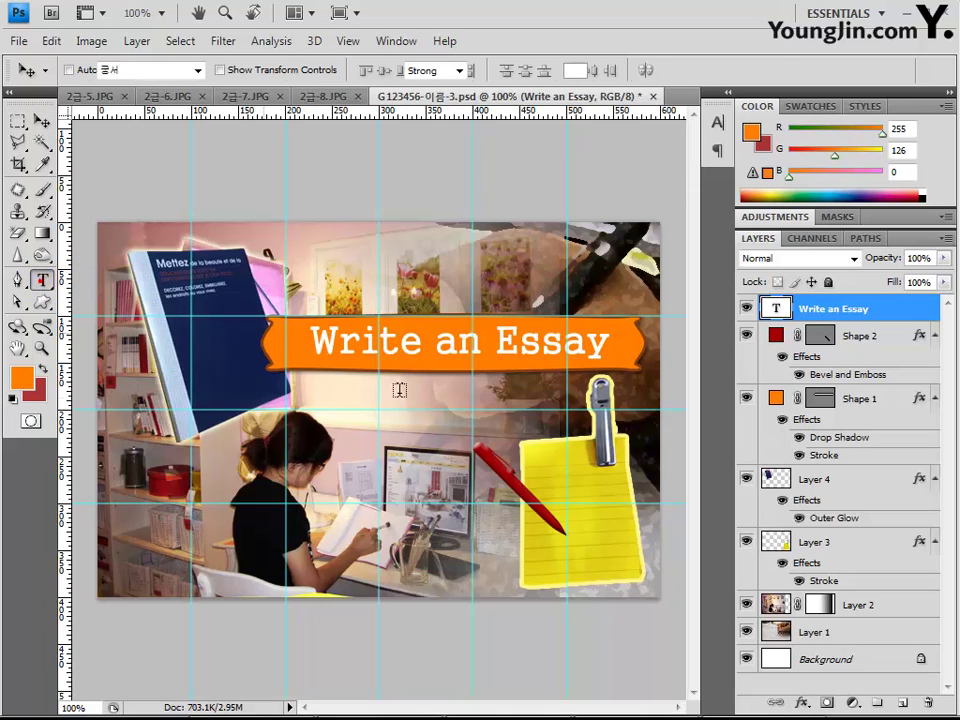
{"action": "left_click_drag", "start_coordinate": [458, 345], "coordinate": [436, 345]}
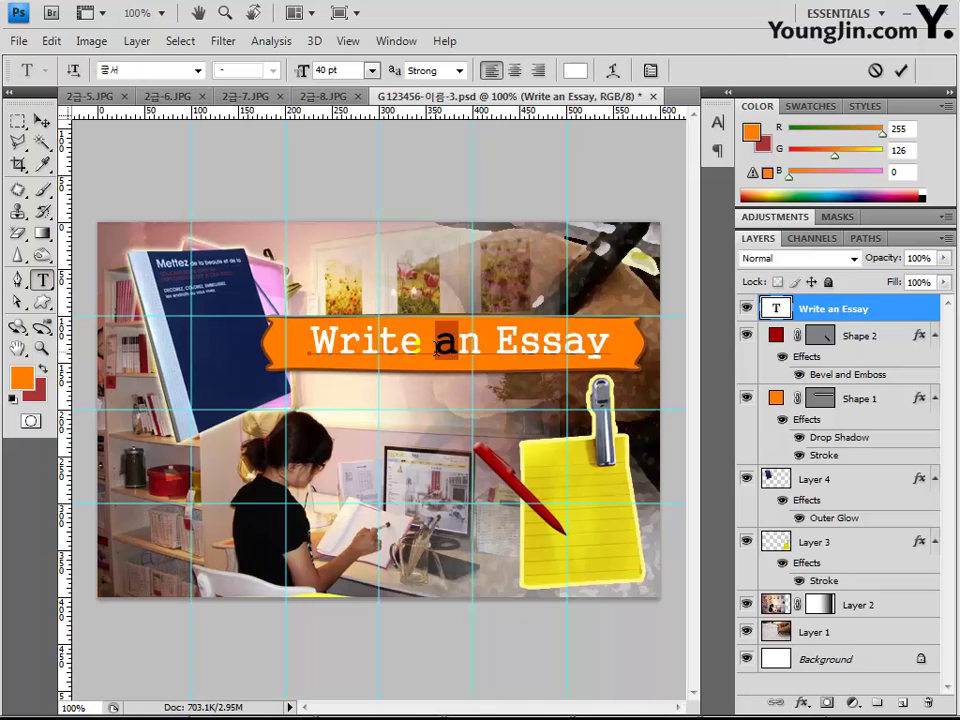
{"action": "key", "text": "ctrl+h"}
{"action": "type", "text": "A"}
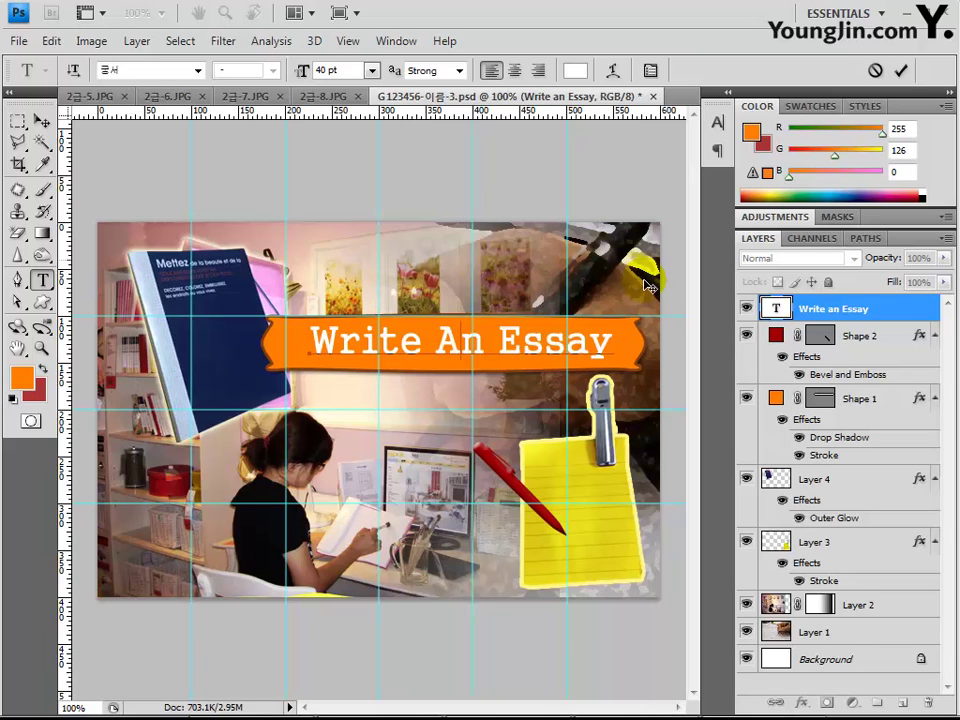
{"action": "left_click", "coordinate": [814, 308]}
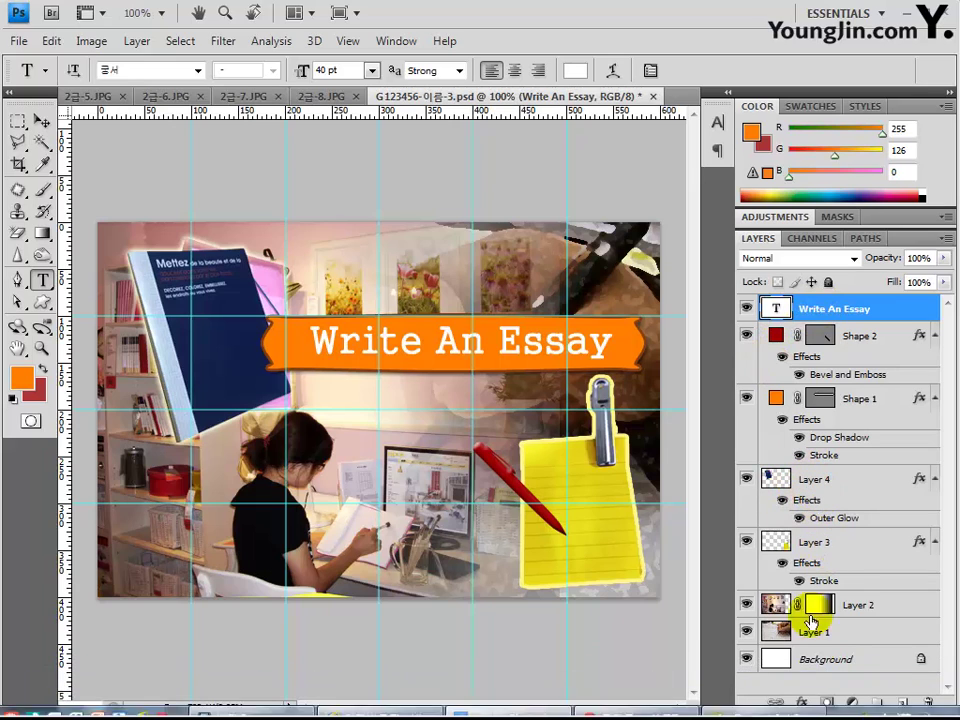
Add a 3 px outside Stroke layer style in colour #a00000 to the "Write An Essay" text
{"action": "left_click", "coordinate": [801, 704]}
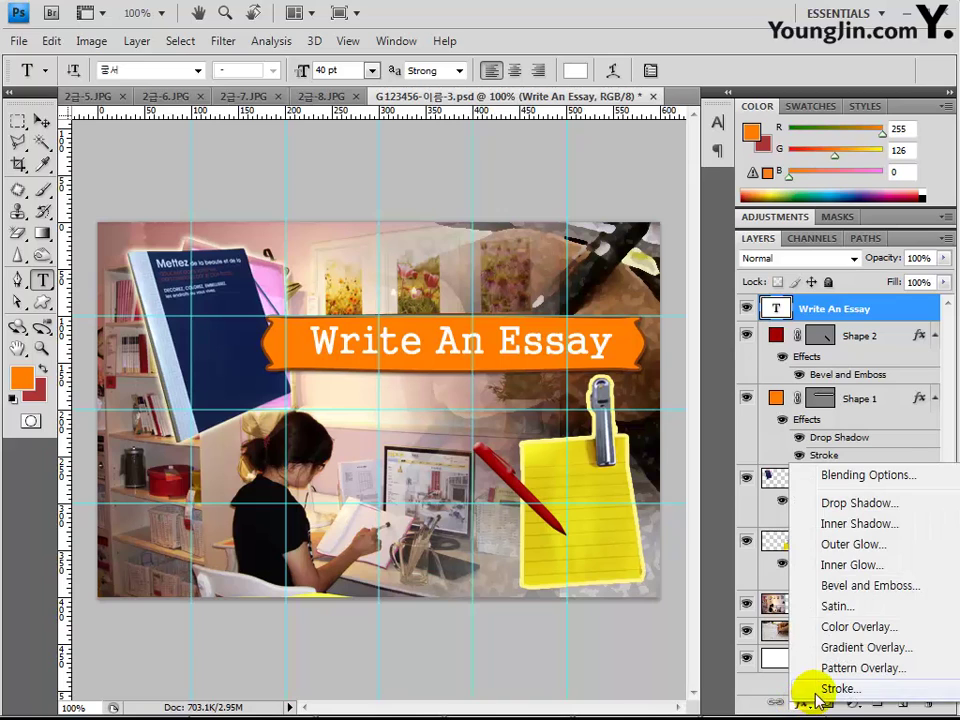
{"action": "left_click", "coordinate": [818, 689]}
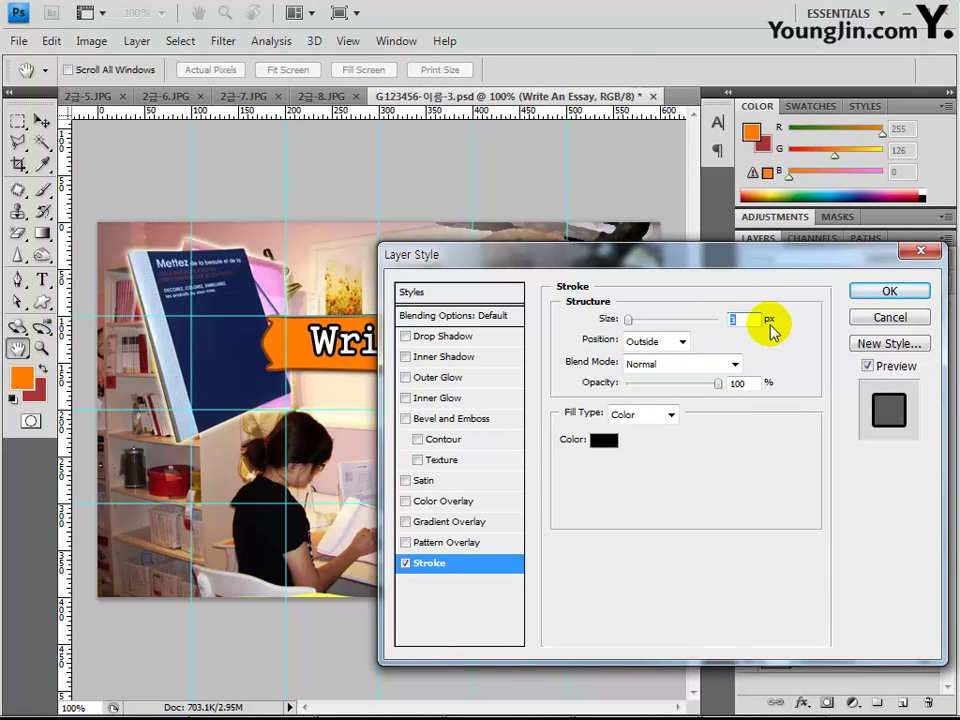
{"action": "left_click", "coordinate": [603, 440]}
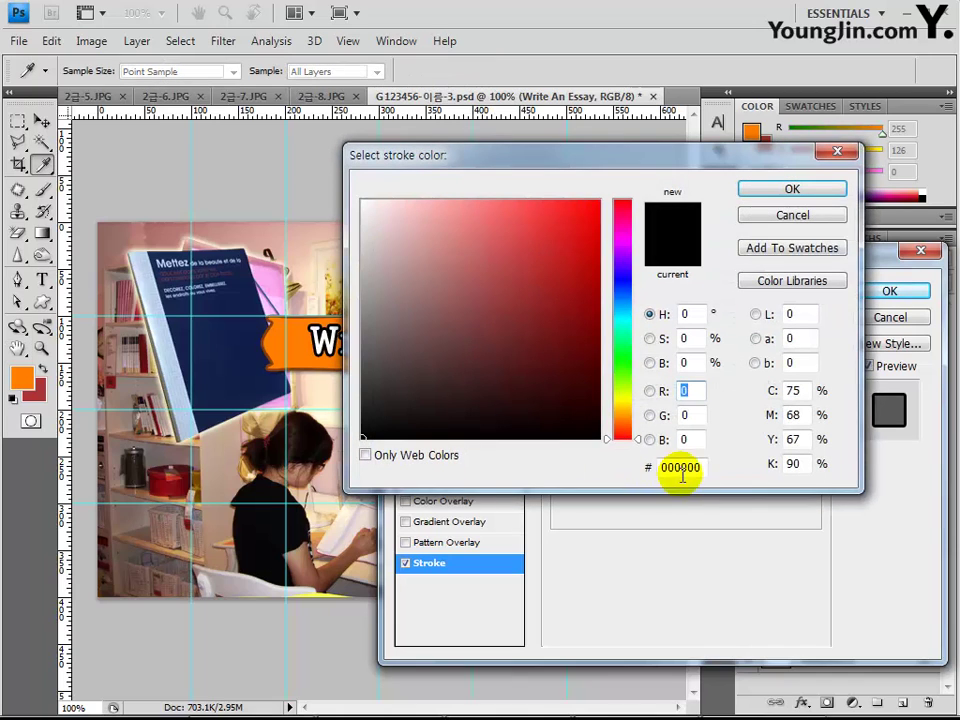
{"action": "left_click", "coordinate": [669, 468]}
{"action": "type", "text": "a00000"}
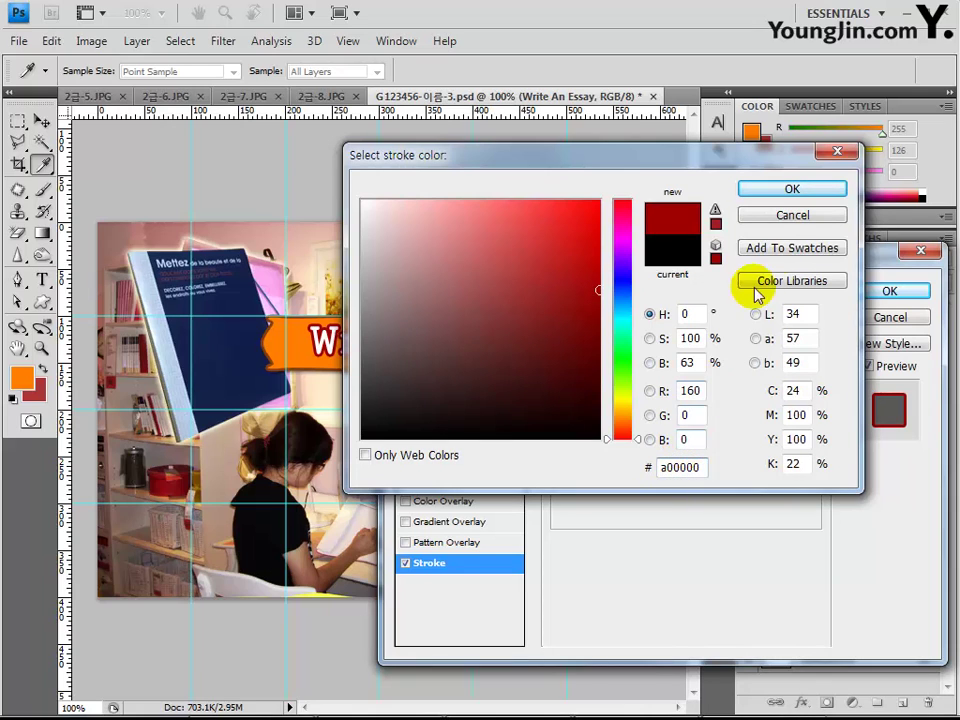
{"action": "left_click", "coordinate": [792, 189]}
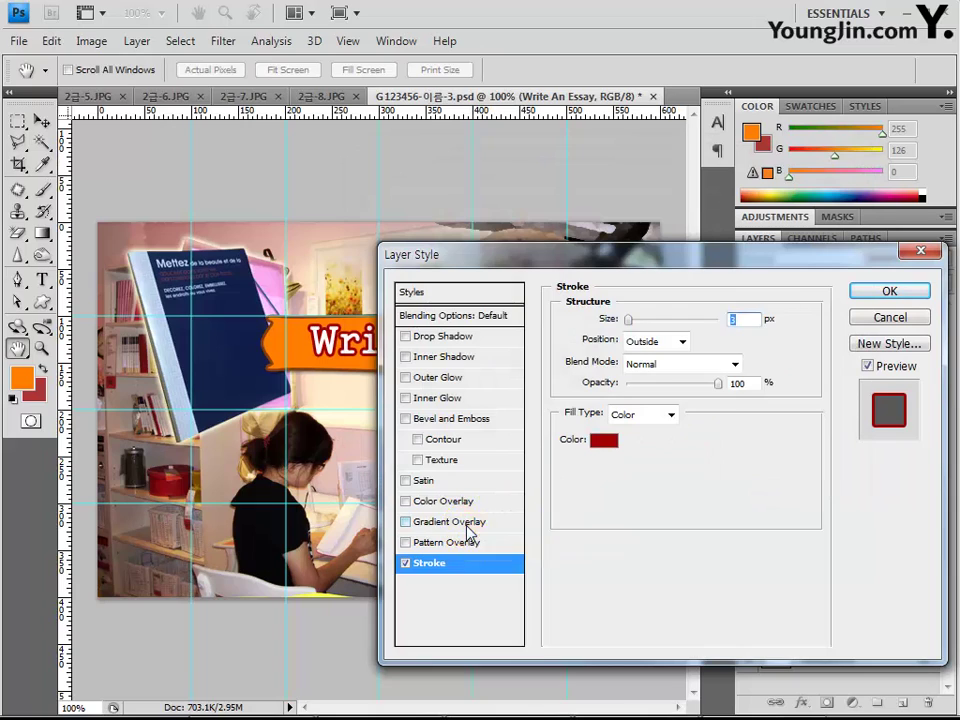
Add a Gradient Overlay to the "Write An Essay" text and set the gradient's starting colour stop to white (#ffffff)
{"action": "left_click", "coordinate": [466, 528]}
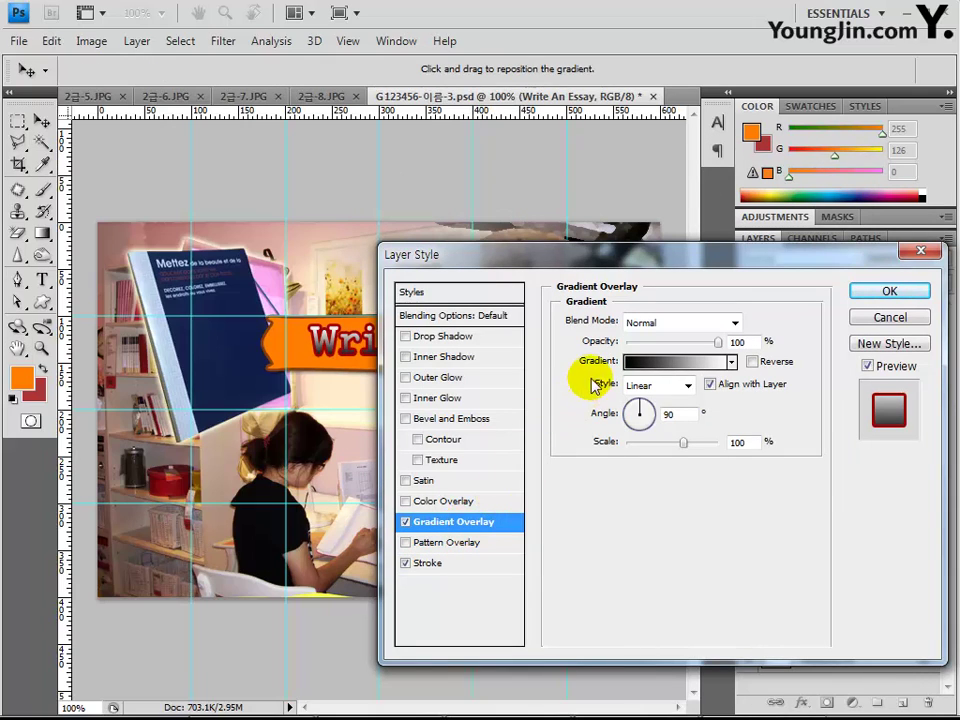
{"action": "left_click", "coordinate": [648, 363]}
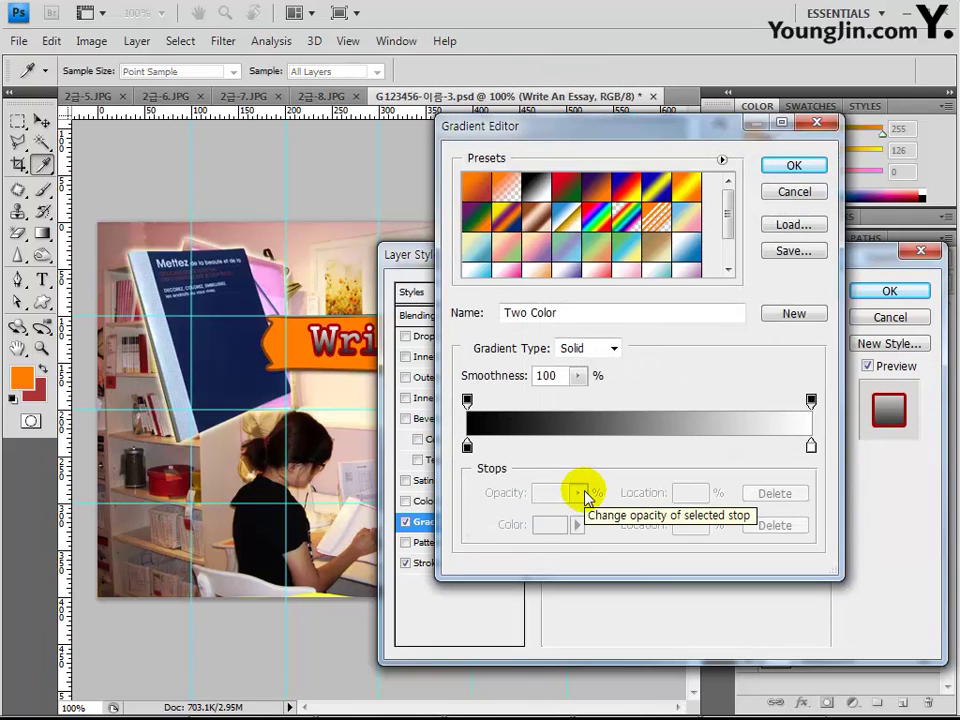
{"action": "left_click", "coordinate": [467, 447]}
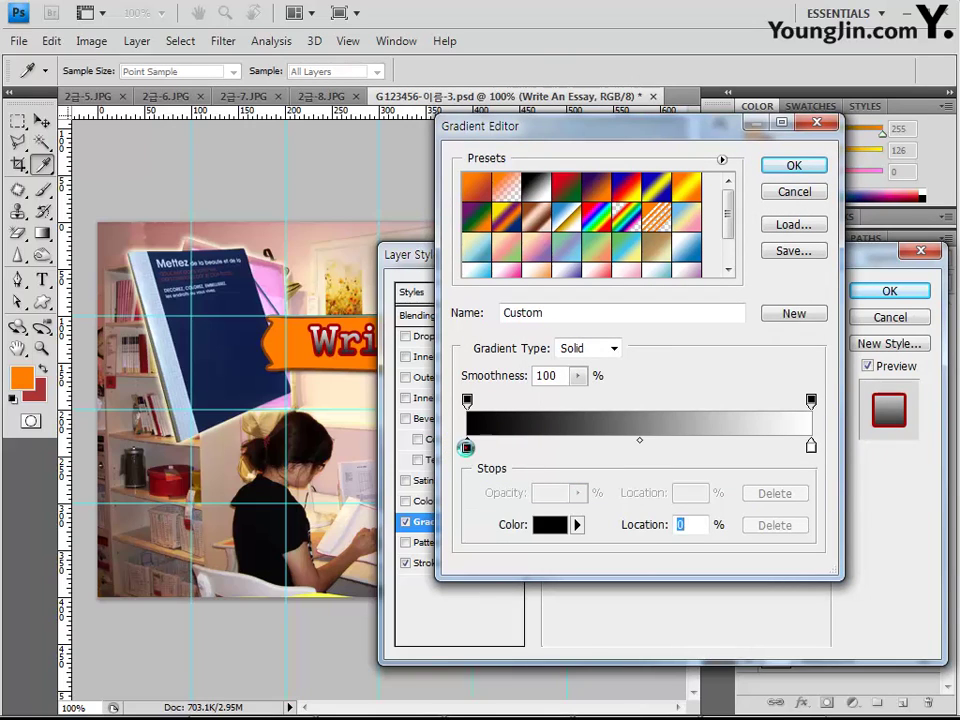
{"action": "double_click", "coordinate": [467, 445]}
{"action": "left_click", "coordinate": [703, 468]}
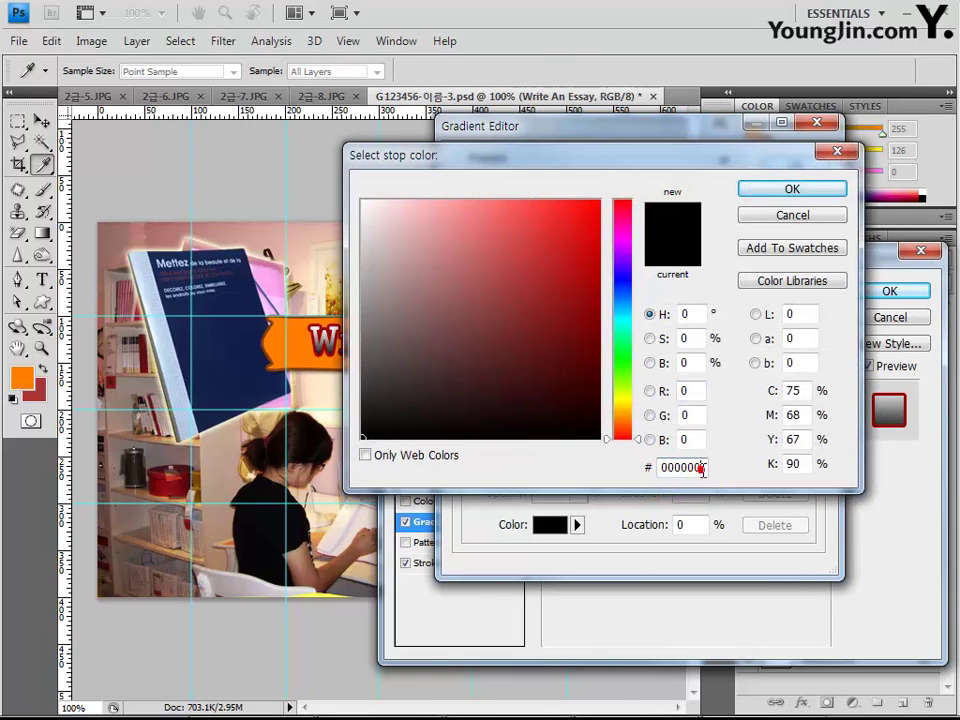
{"action": "left_click_drag", "start_coordinate": [703, 468], "coordinate": [655, 467]}
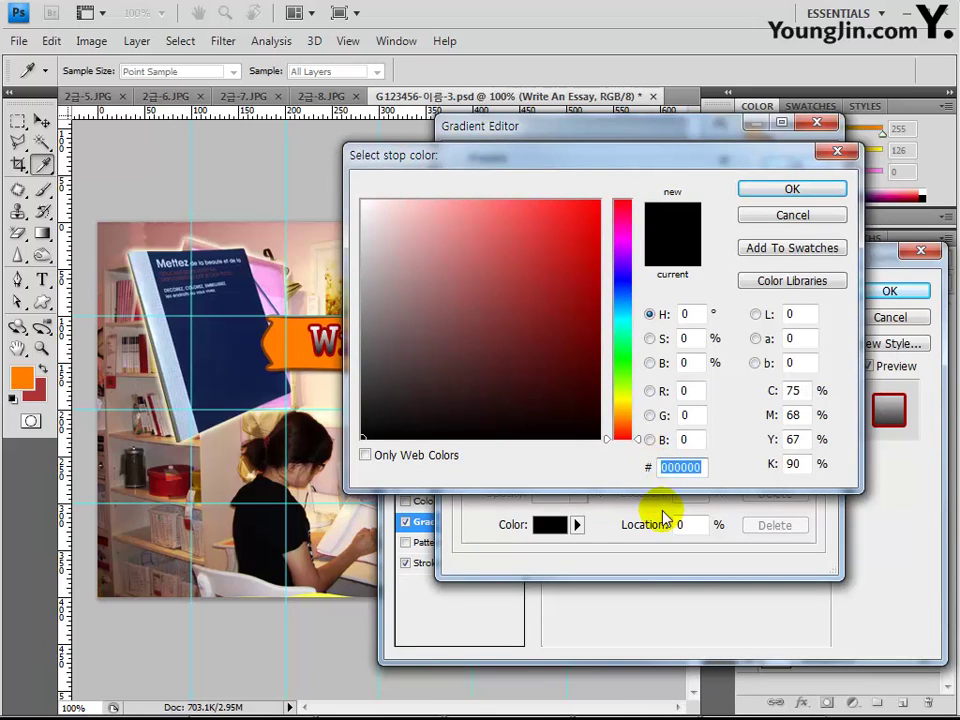
{"action": "type", "text": "ffffff"}
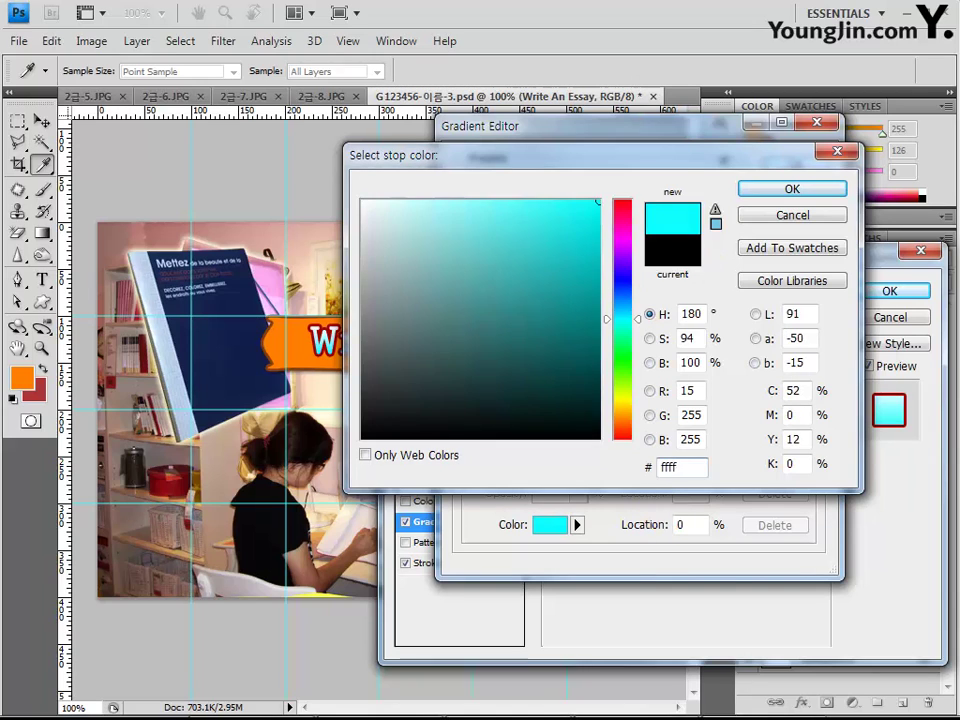
{"action": "key", "text": "Return"}
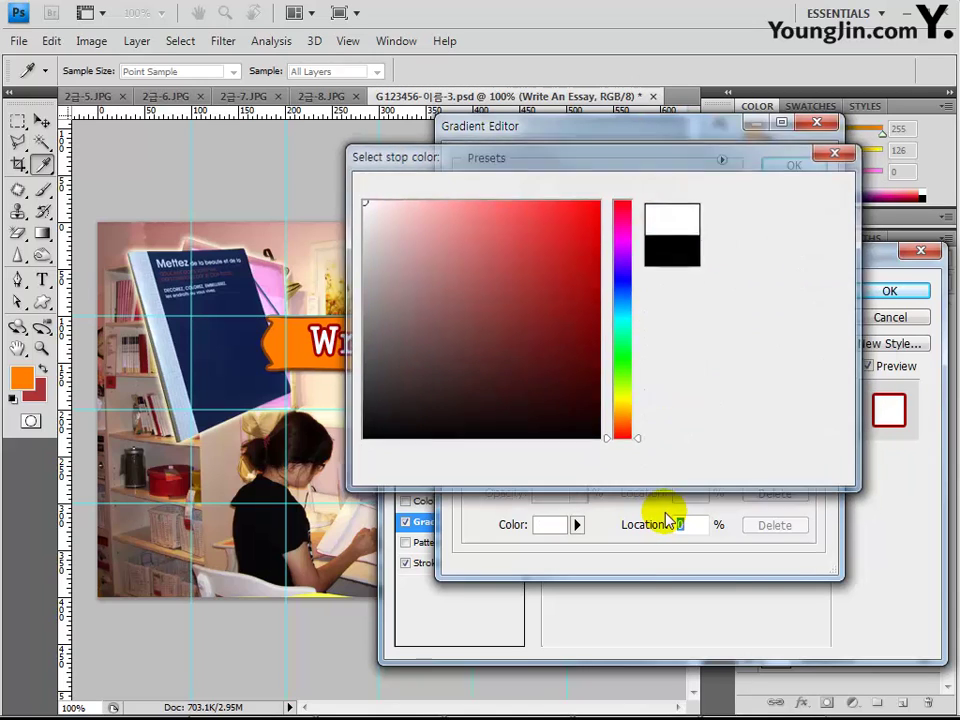
Set the gradient's end colour stop to #cf8354 and apply the layer styles to the "Write An Essay" text
{"action": "double_click", "coordinate": [811, 447]}
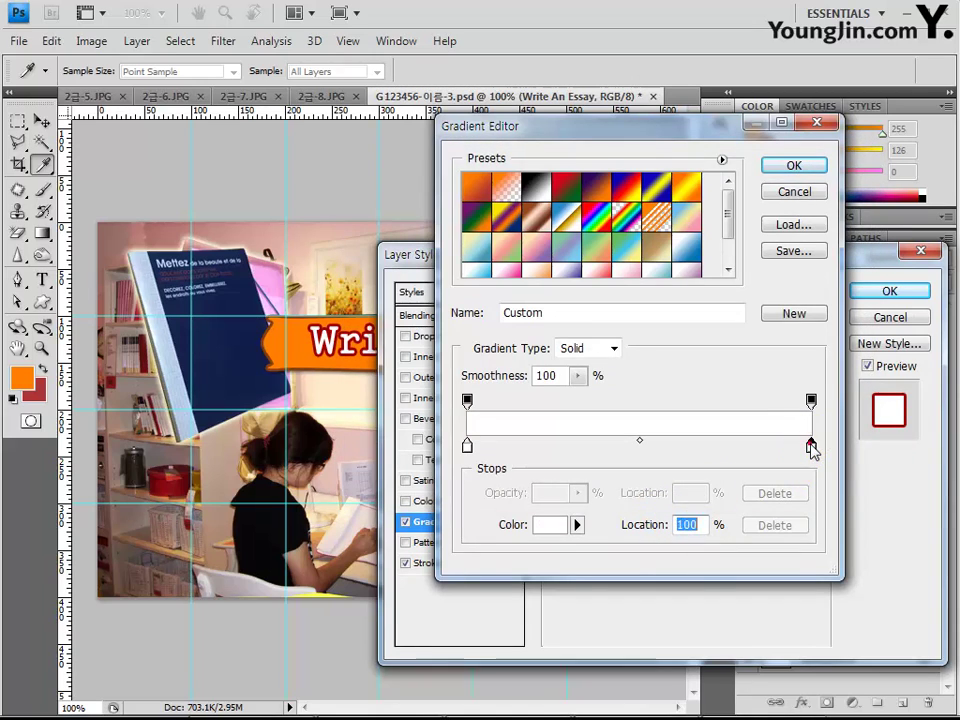
{"action": "double_click", "coordinate": [660, 467]}
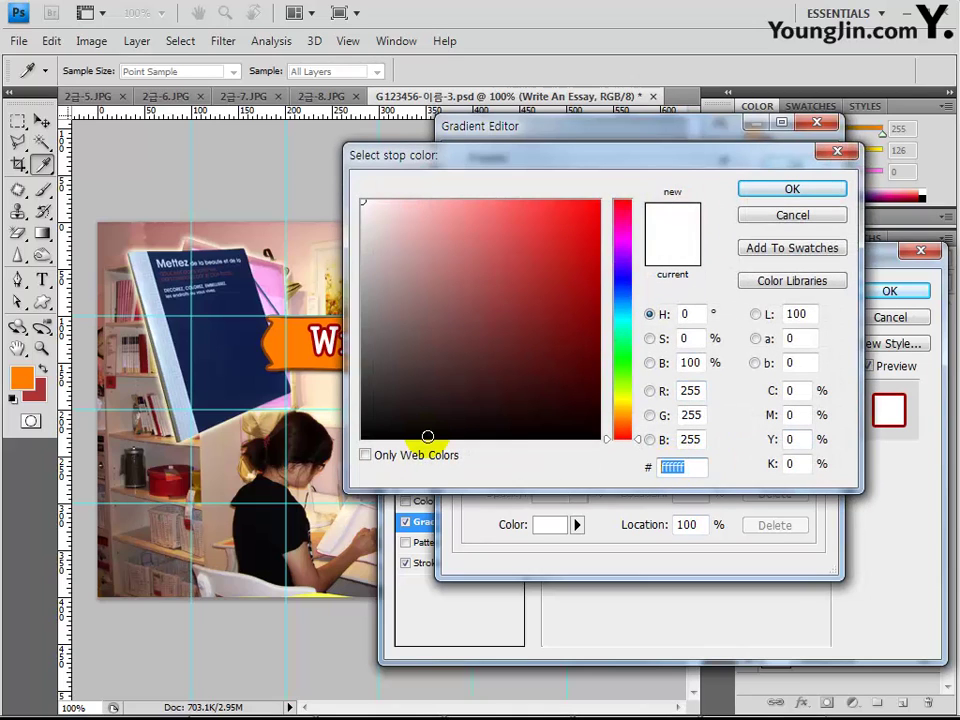
{"action": "type", "text": "cf8"}
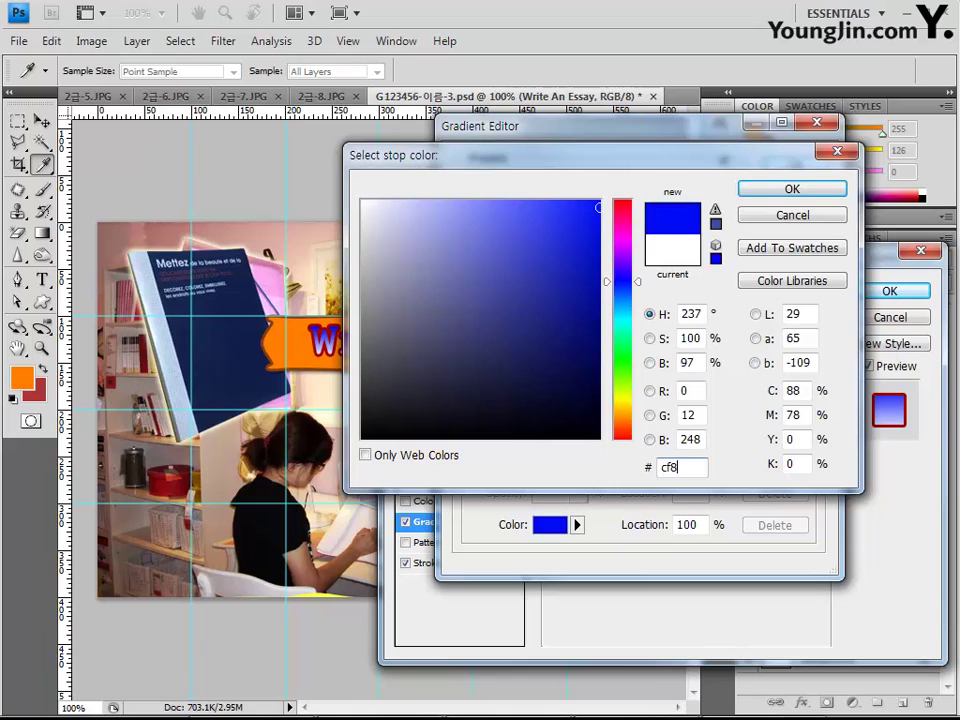
{"action": "type", "text": "354"}
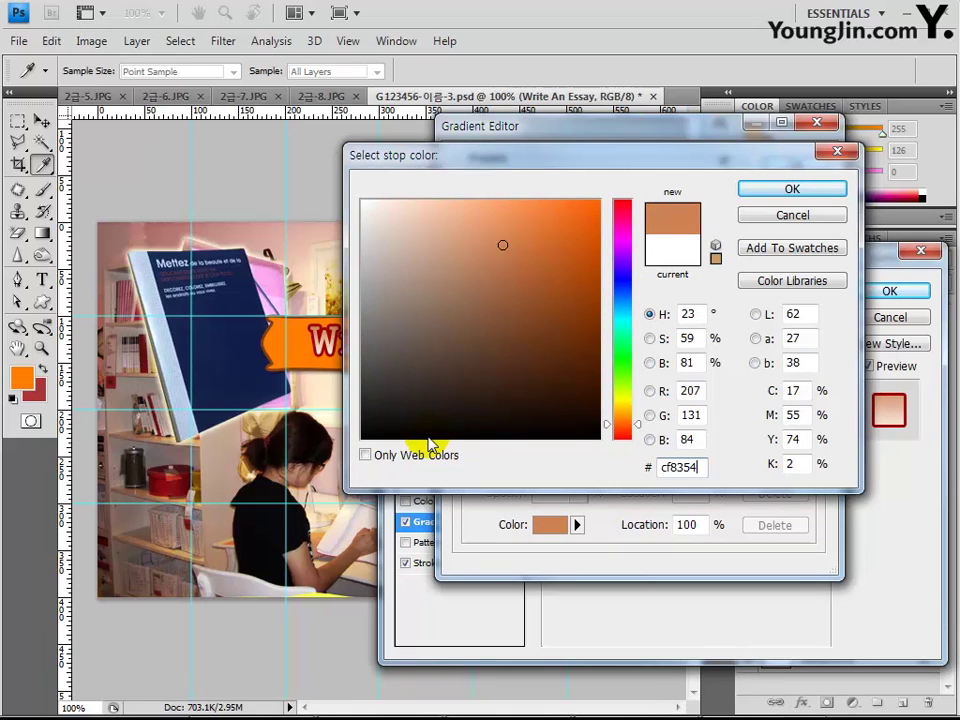
{"action": "key", "text": "Return"}
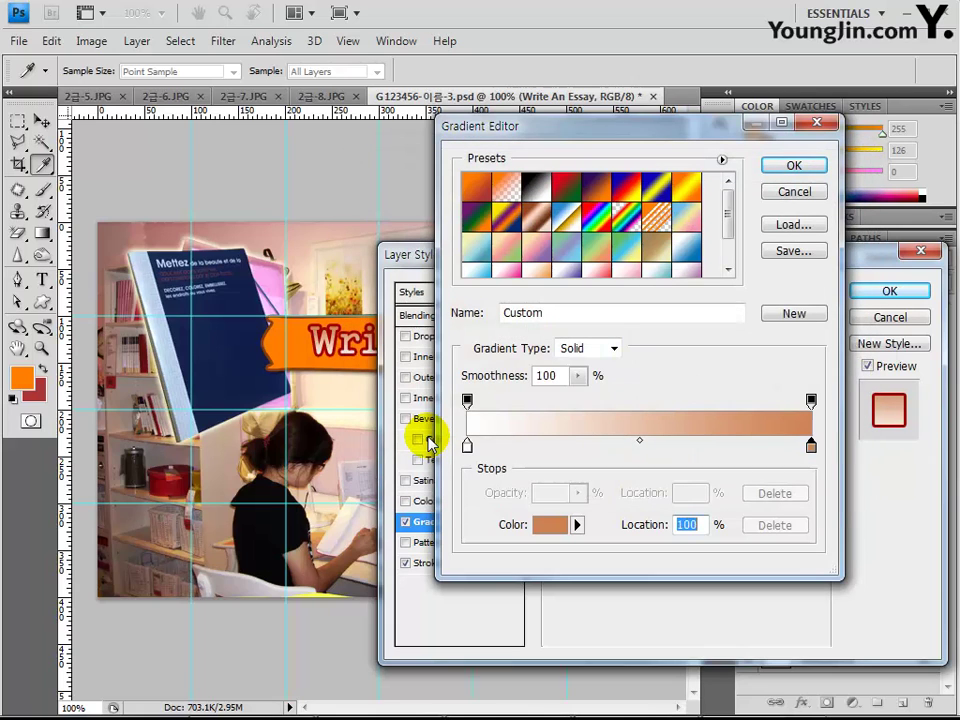
{"action": "key", "text": "Return"}
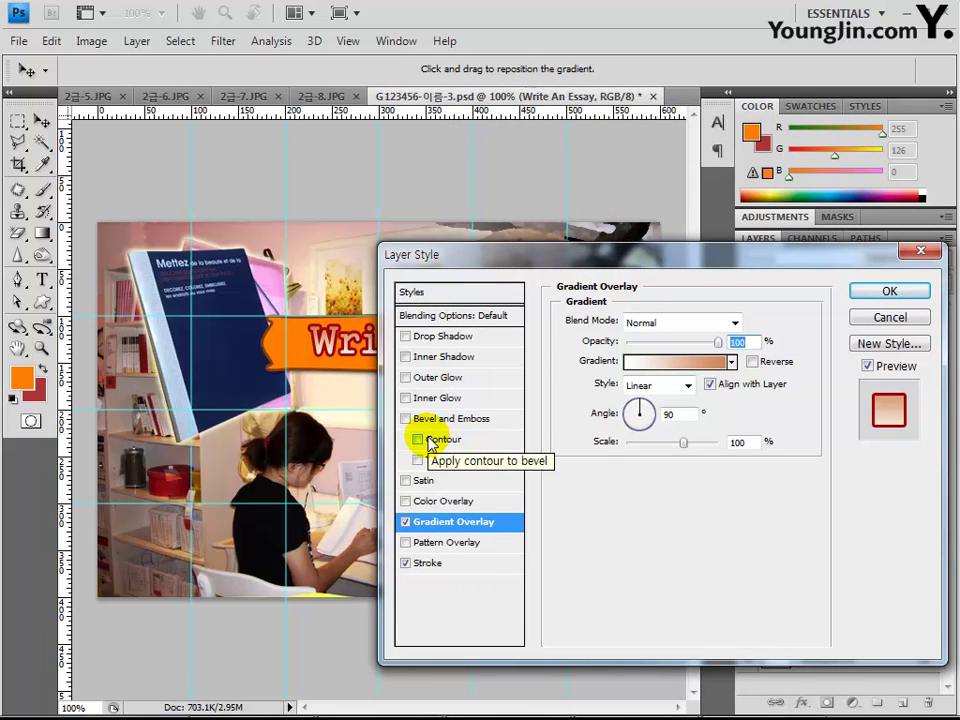
{"action": "key", "text": "Return"}
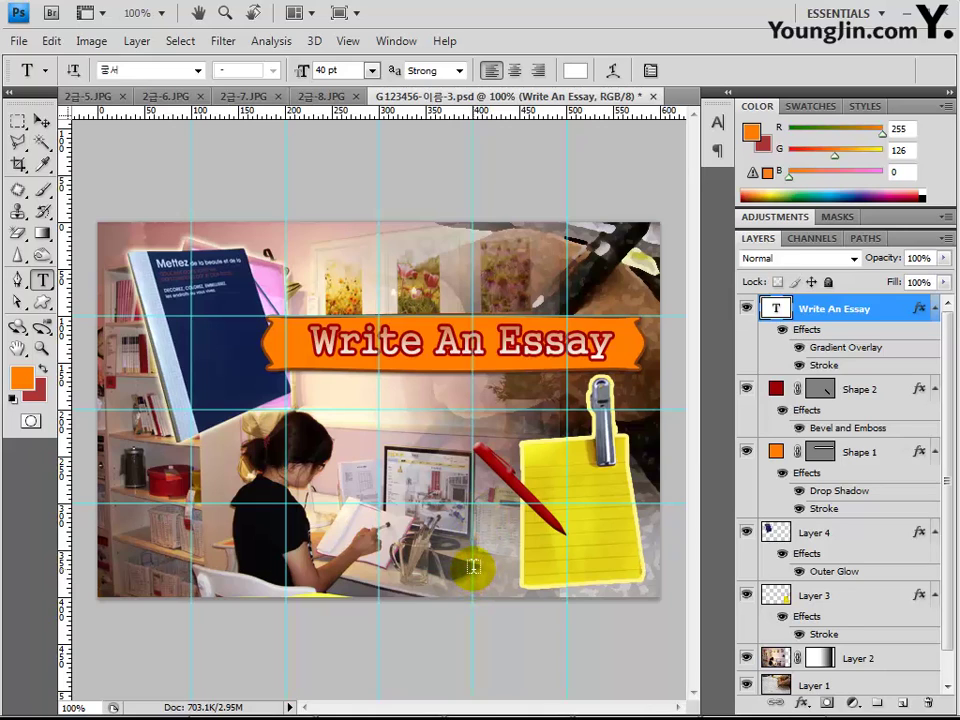
Add the text "Memories" across the lower part of the yellow notepad and commit it
{"action": "left_click", "coordinate": [489, 637]}
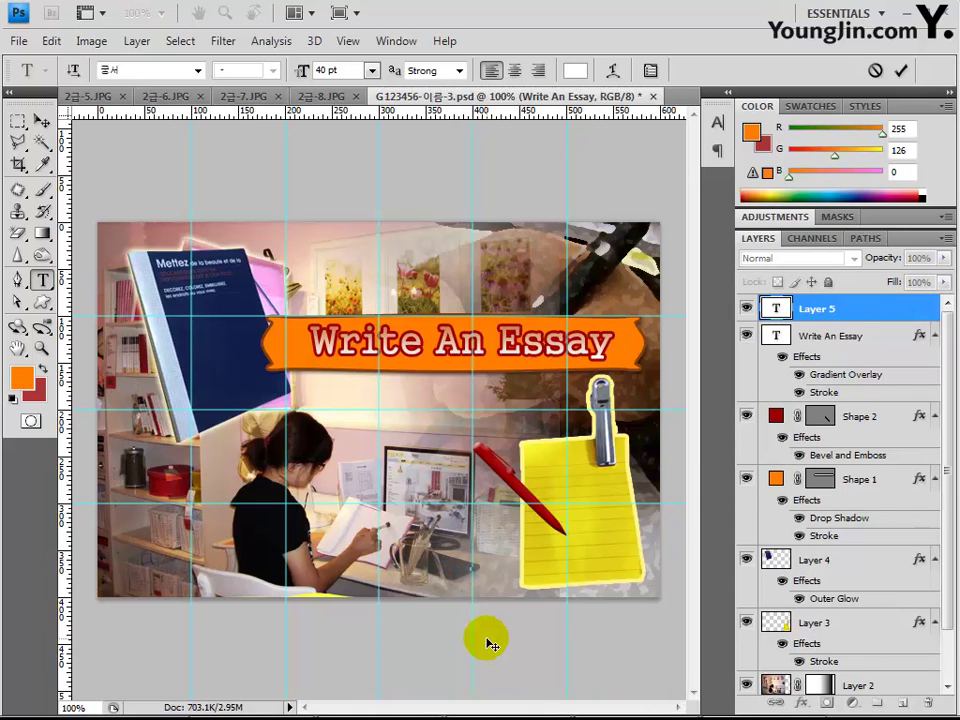
{"action": "type", "text": "M"}
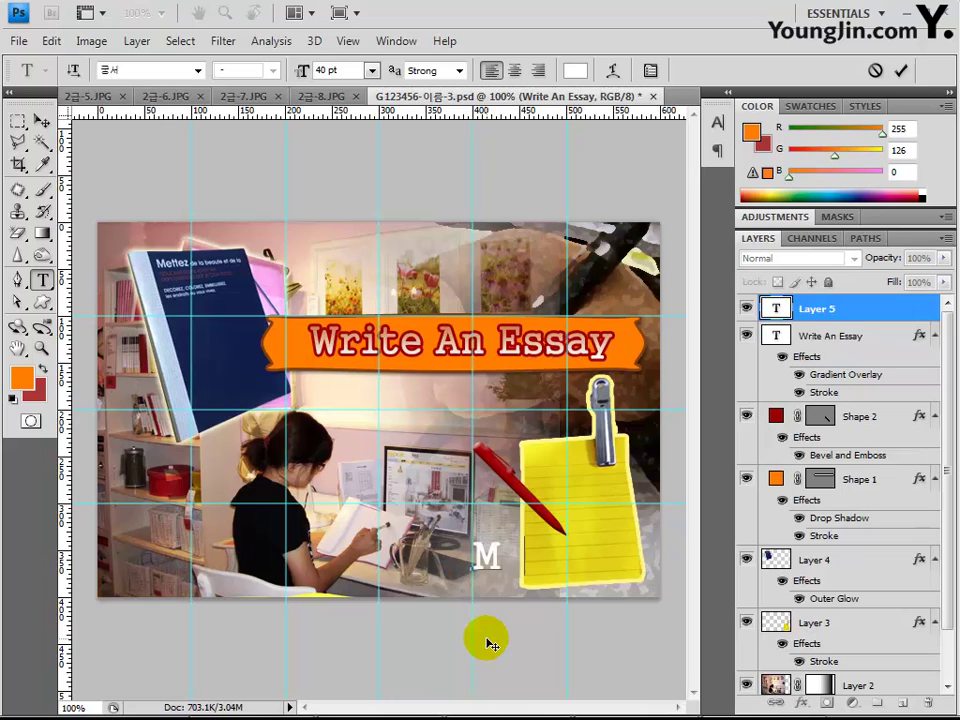
{"action": "type", "text": "emori"}
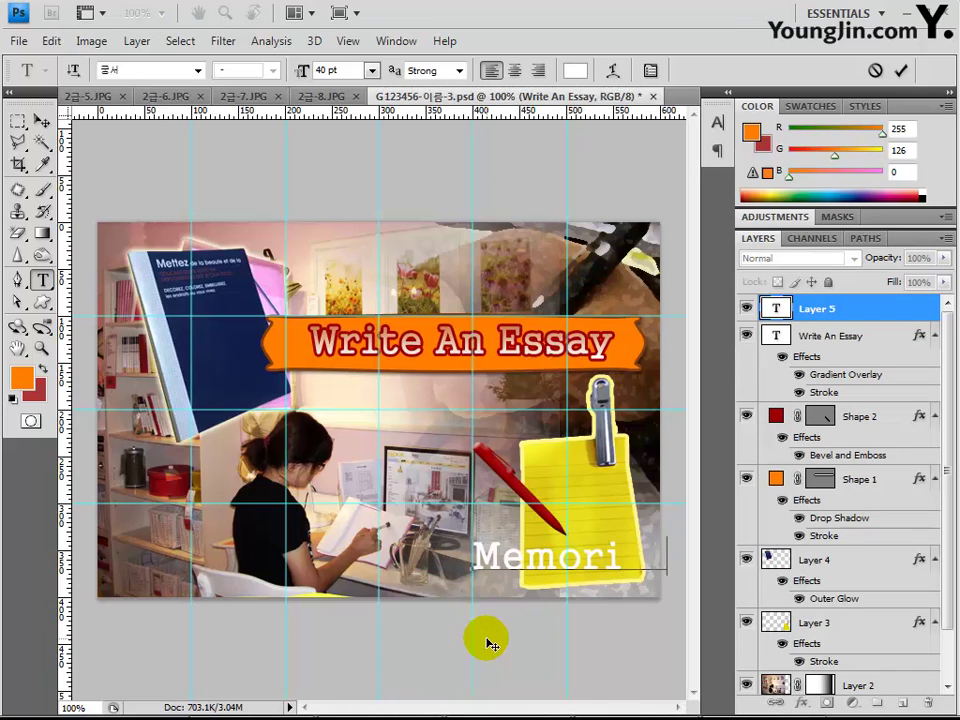
{"action": "type", "text": "es"}
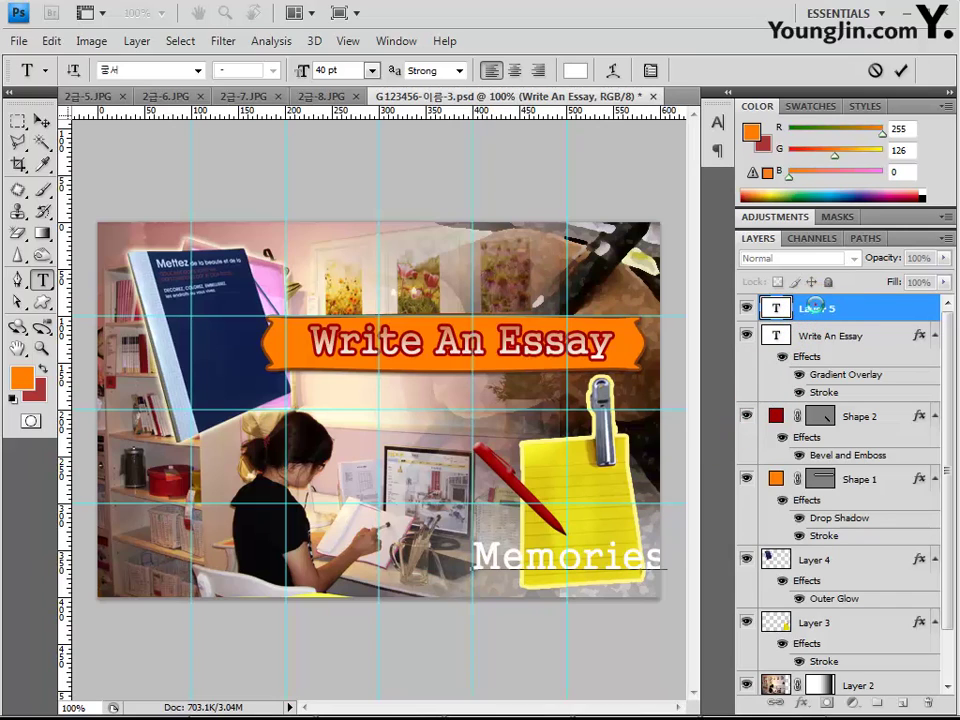
{"action": "left_click", "coordinate": [815, 311]}
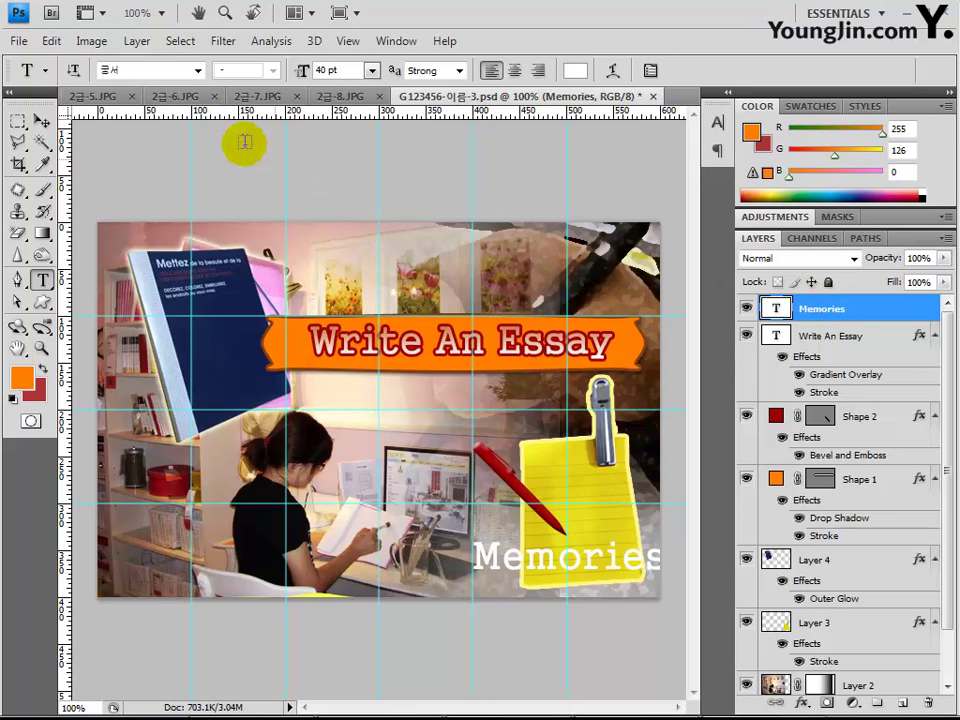
Set the "Memories" text to the Arial font at 36 pt
{"action": "left_click", "coordinate": [197, 70]}
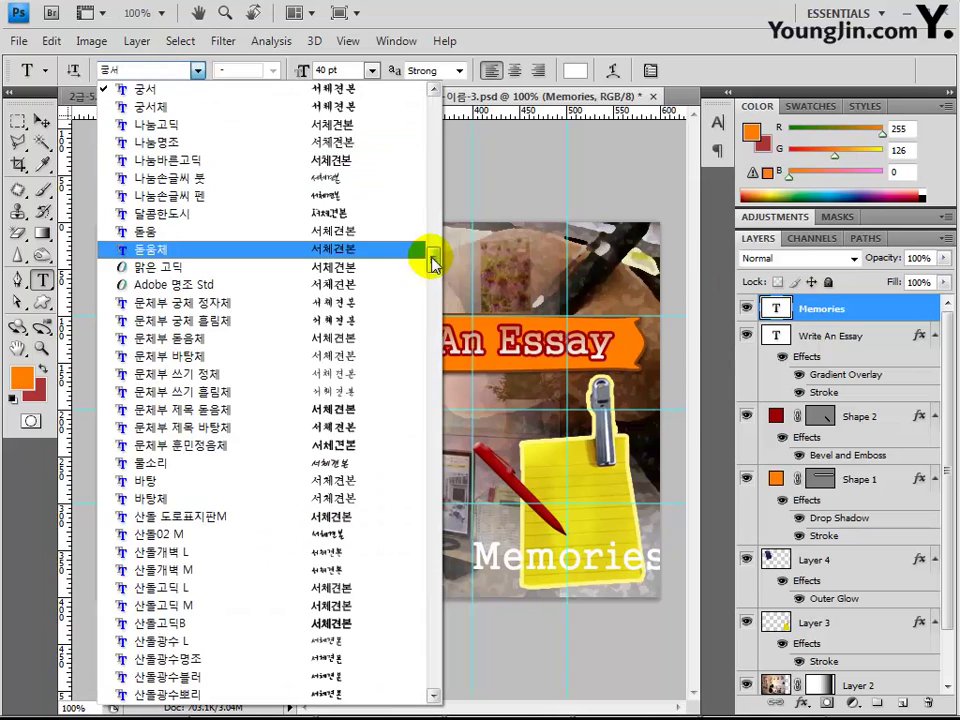
{"action": "left_click_drag", "start_coordinate": [430, 254], "coordinate": [430, 400]}
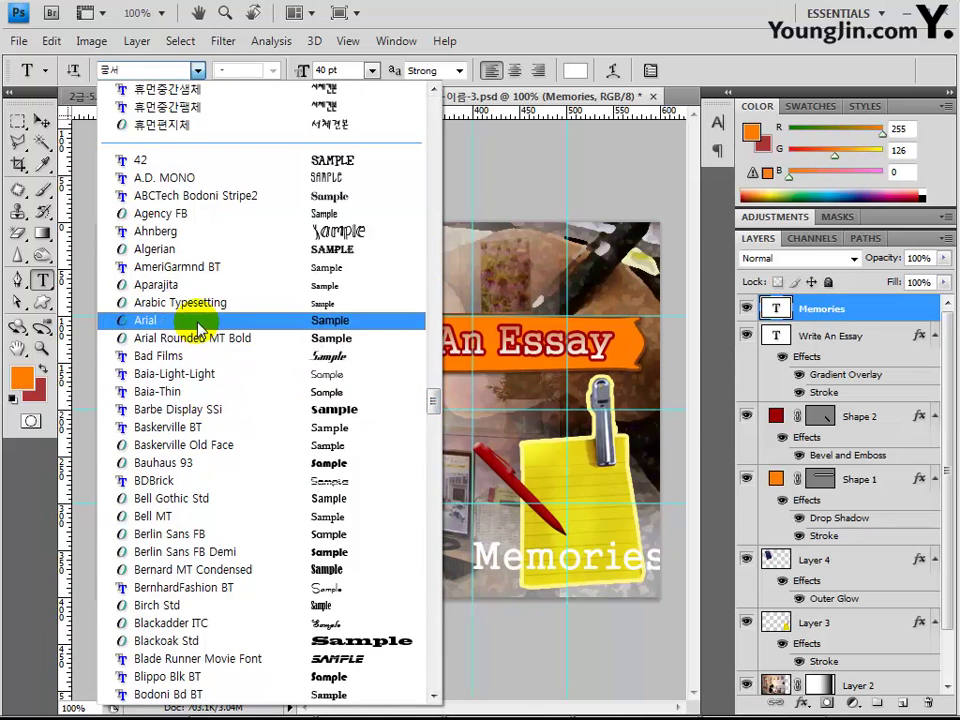
{"action": "left_click", "coordinate": [150, 319]}
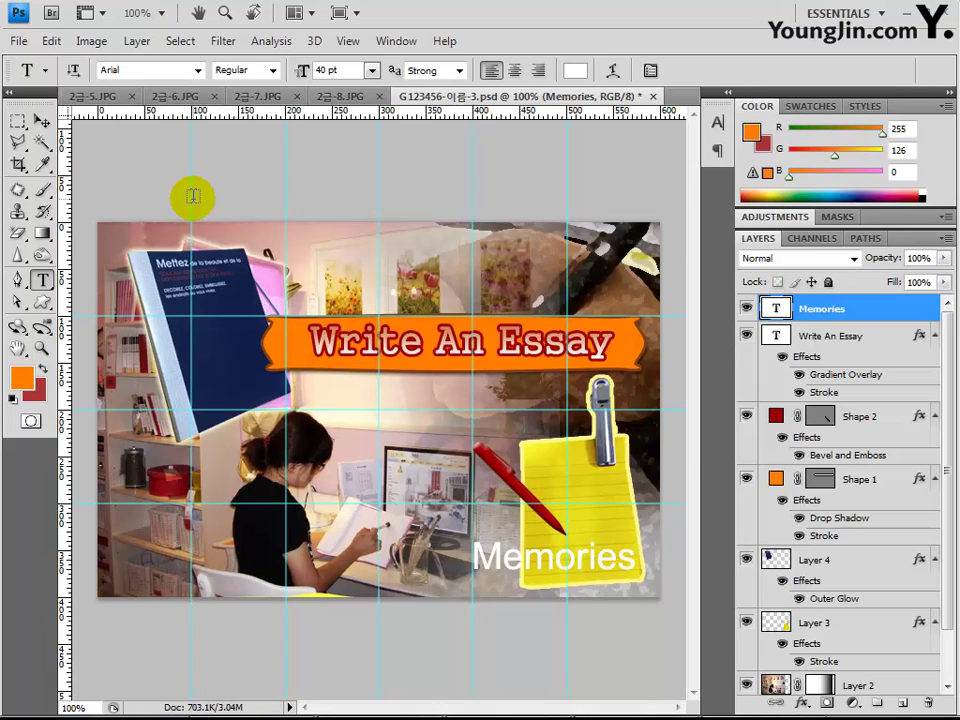
{"action": "double_click", "coordinate": [322, 69]}
{"action": "type", "text": "3"}
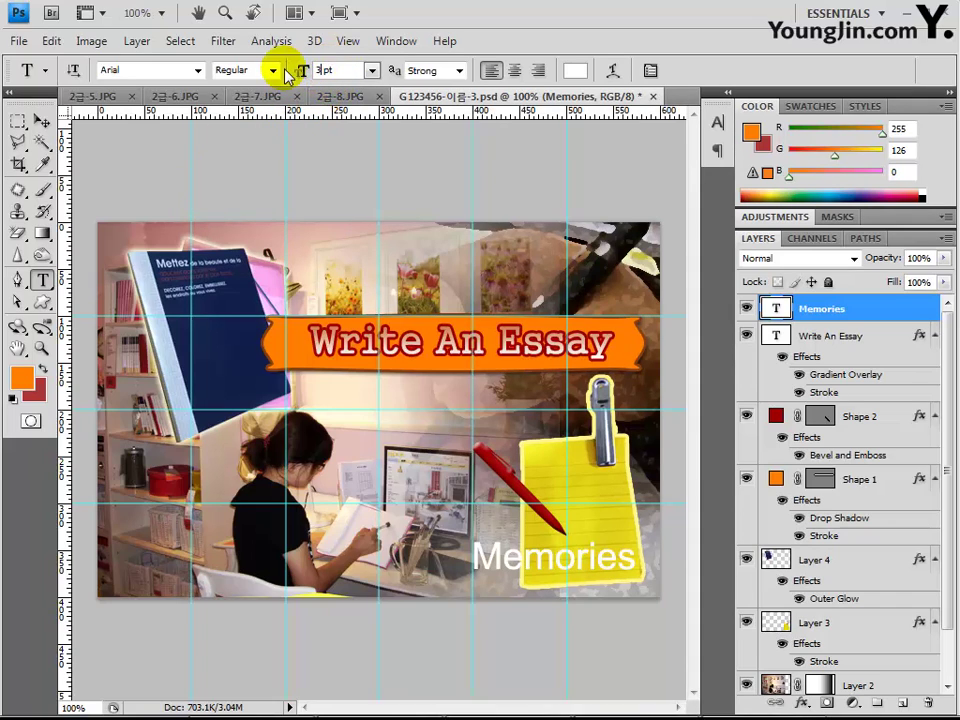
{"action": "type", "text": "6"}
{"action": "key", "text": "Return"}
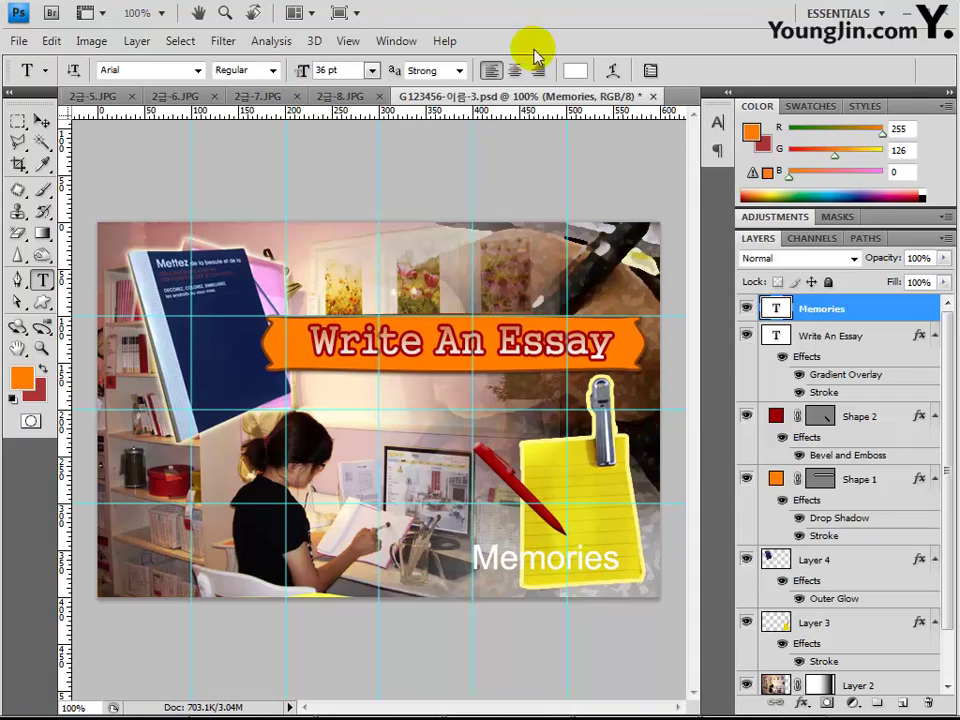
Change the "Memories" text colour to dark red (#a00000)
{"action": "left_click", "coordinate": [575, 70]}
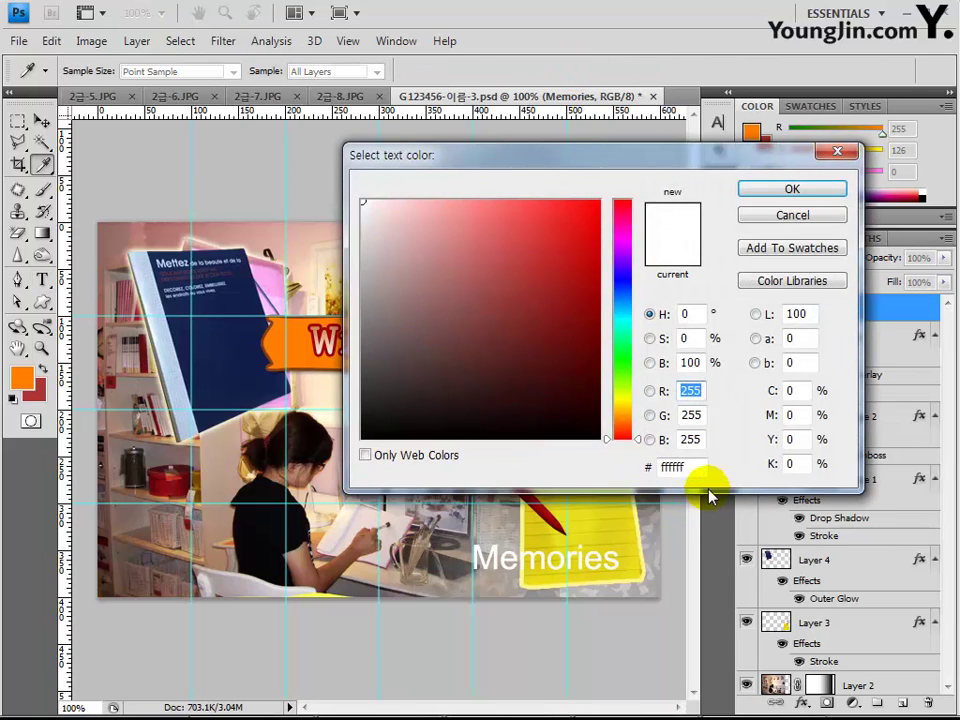
{"action": "left_click", "coordinate": [675, 467]}
{"action": "type", "text": "a000"}
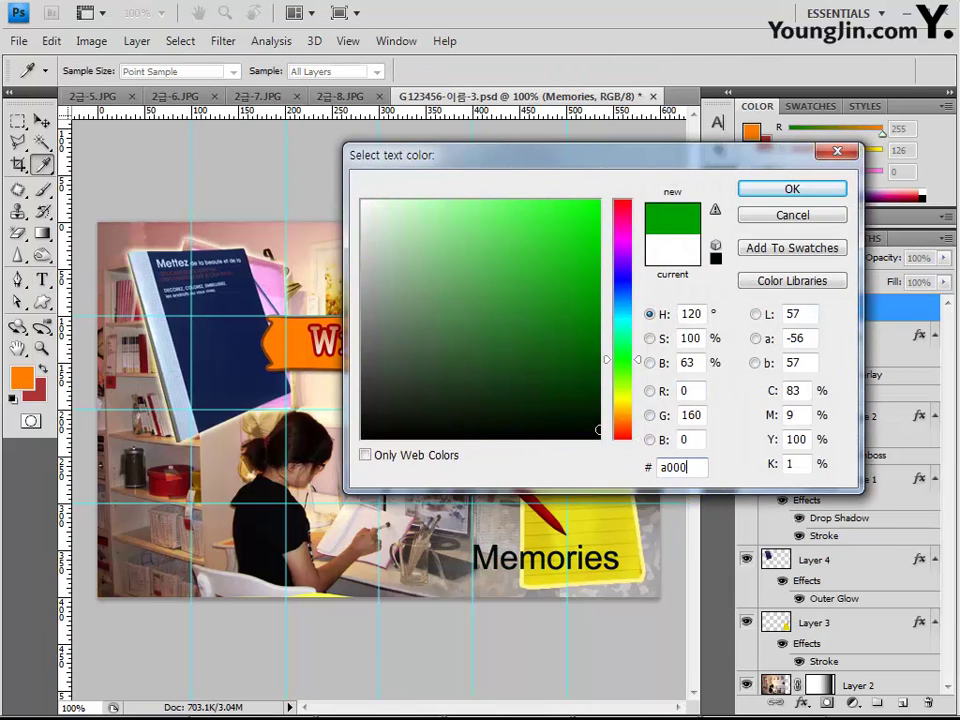
{"action": "type", "text": "00"}
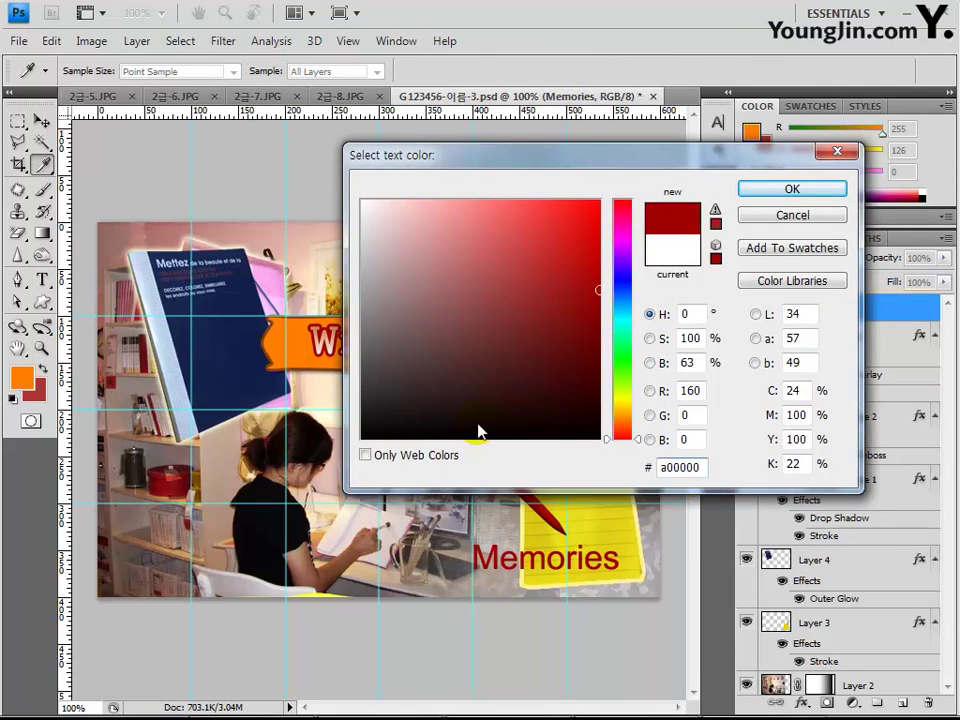
{"action": "key", "text": "Return"}
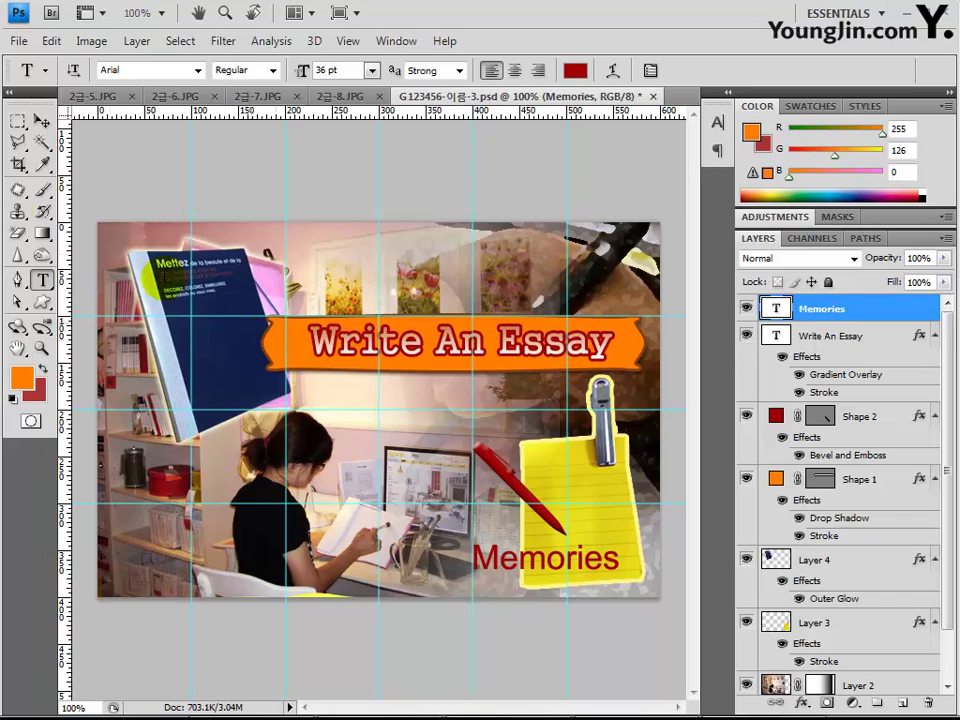
Move the "Memories" text to the left so it starts over the pencil cup and ends on the yellow notepad
{"action": "left_click", "coordinate": [41, 121]}
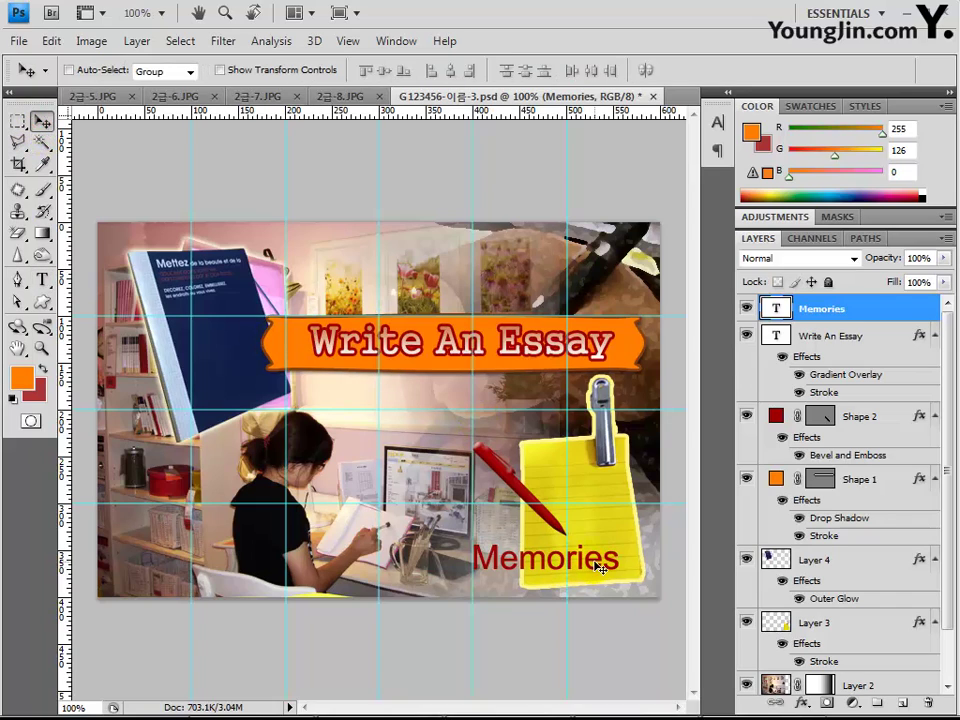
{"action": "left_click_drag", "start_coordinate": [588, 567], "coordinate": [571, 566]}
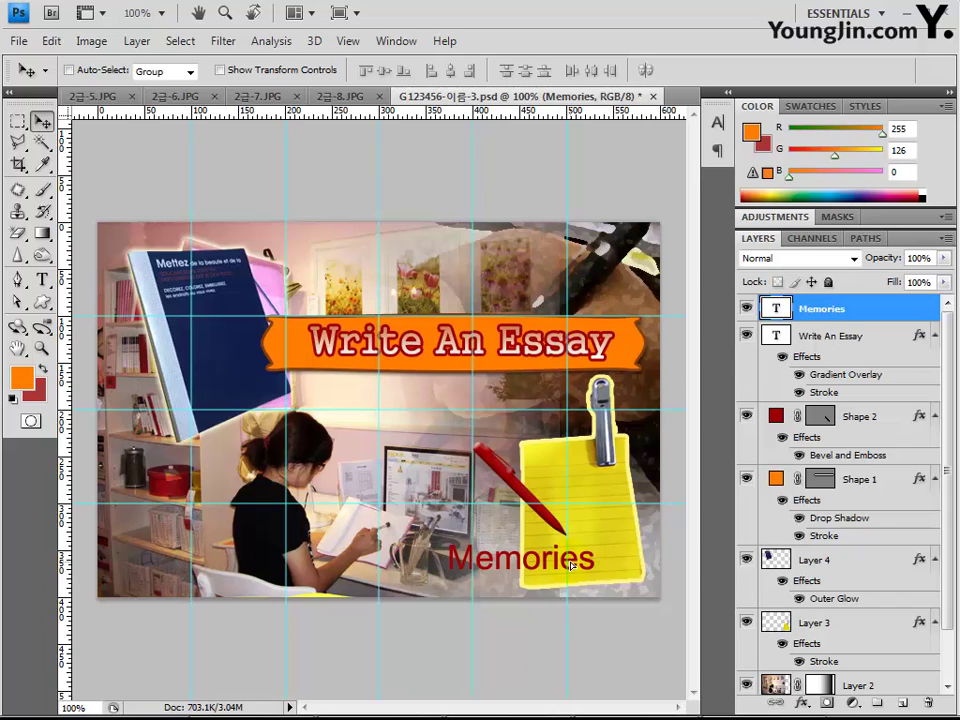
{"action": "left_click_drag", "start_coordinate": [571, 566], "coordinate": [564, 568]}
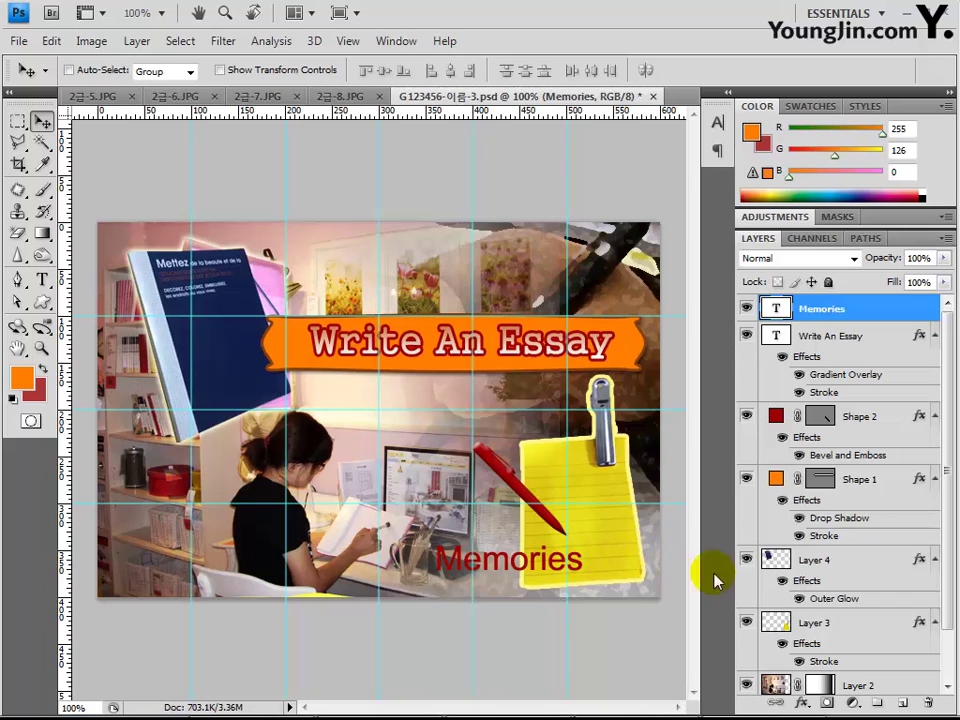
Add a 3 px outside Stroke in orange (#ff7e00) to the "Memories" text layer
{"action": "left_click", "coordinate": [802, 704]}
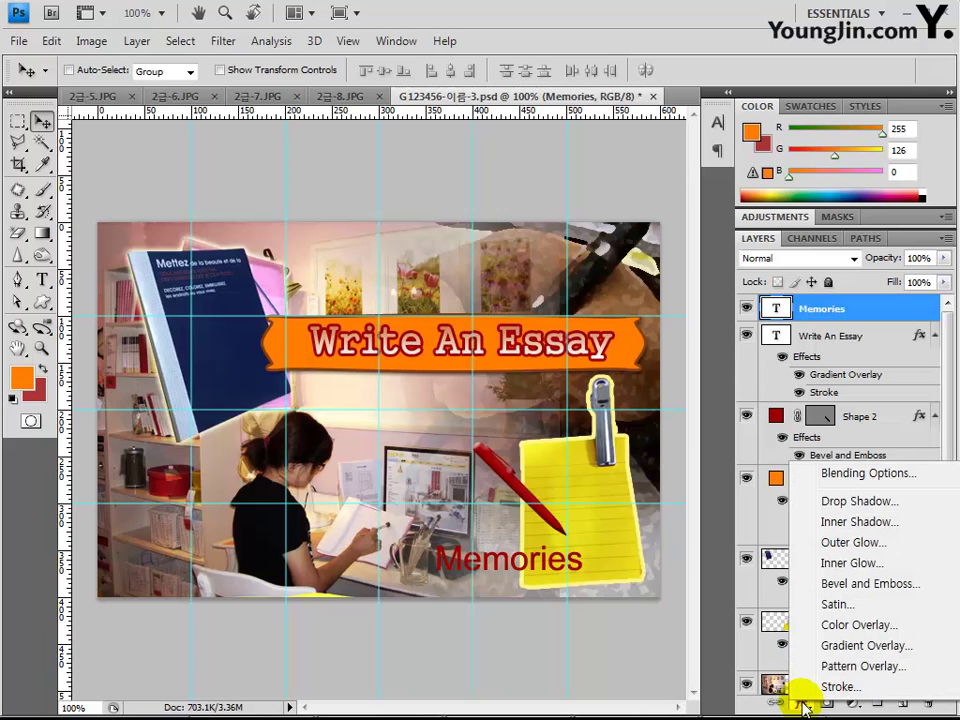
{"action": "left_click", "coordinate": [800, 686]}
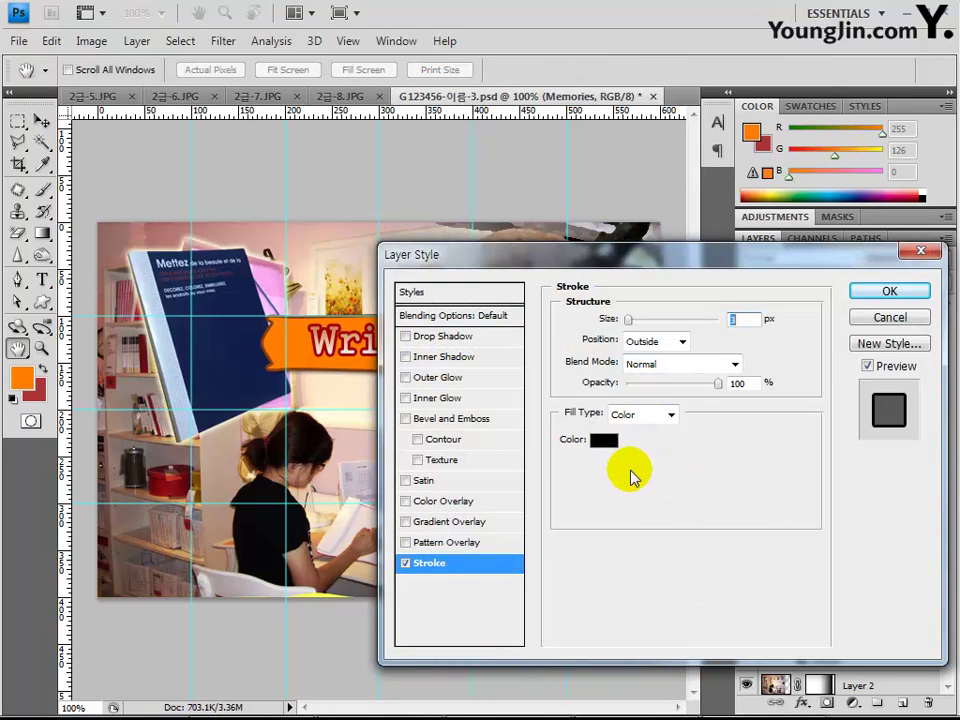
{"action": "left_click", "coordinate": [603, 440]}
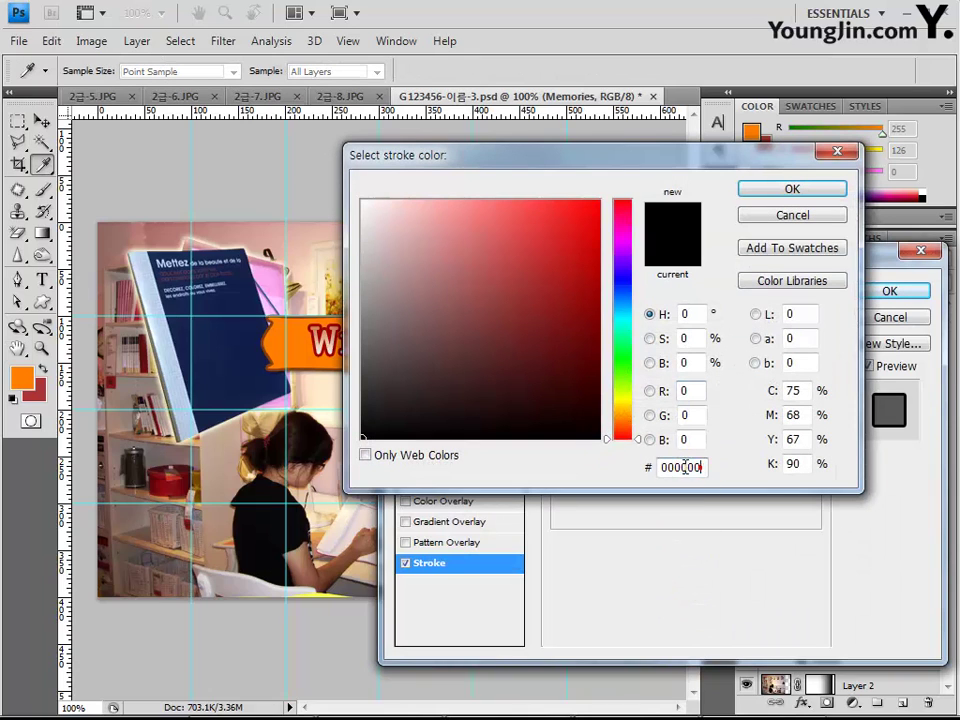
{"action": "left_click", "coordinate": [688, 466]}
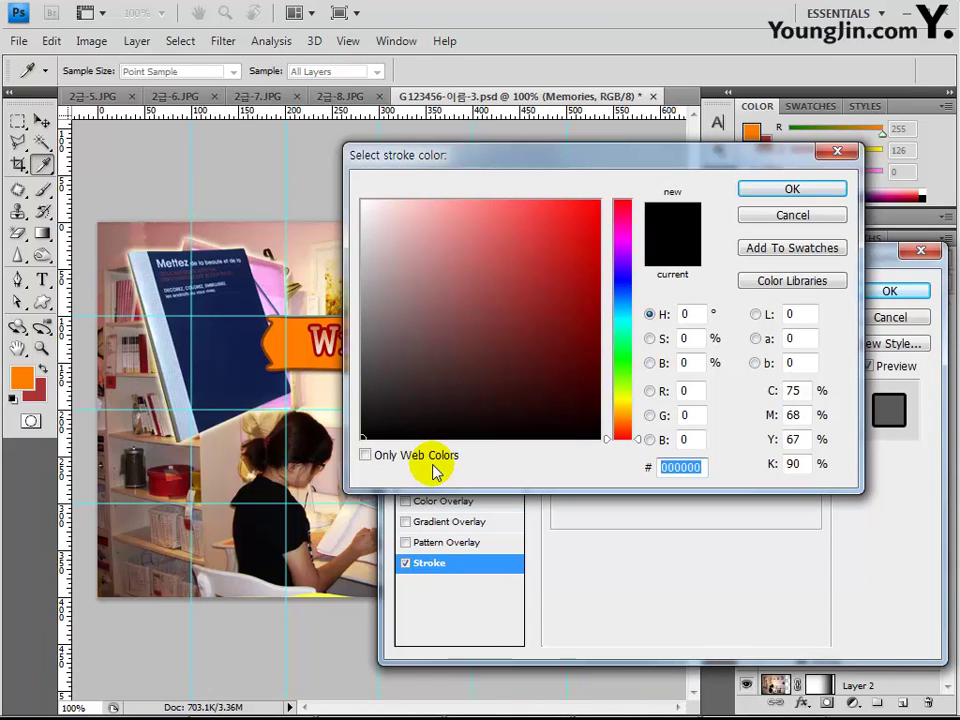
{"action": "type", "text": "ff7"}
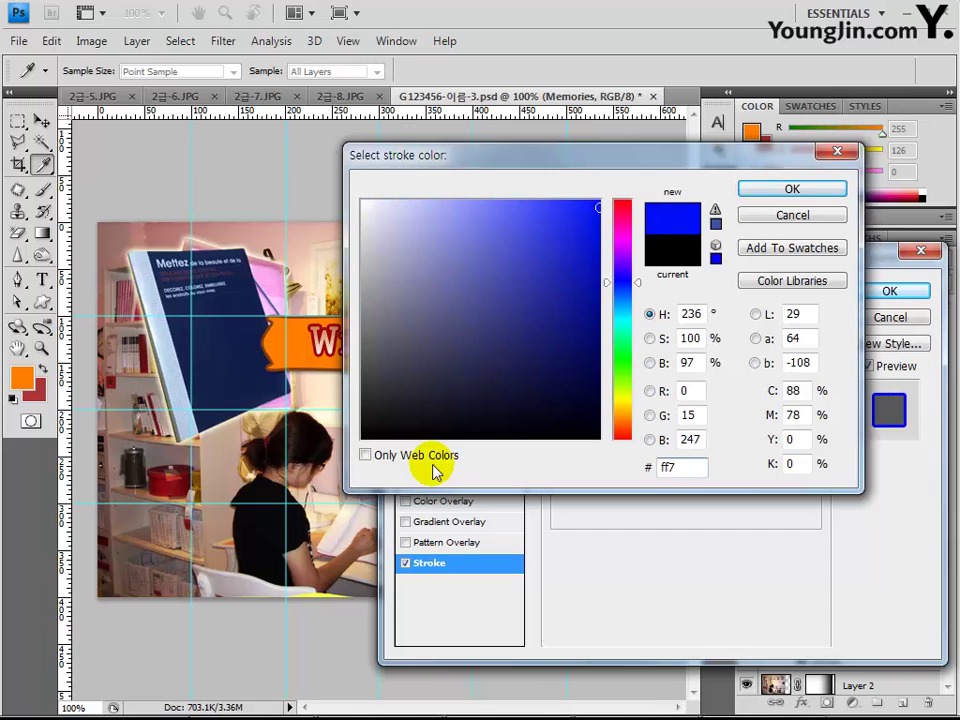
{"action": "type", "text": "e00"}
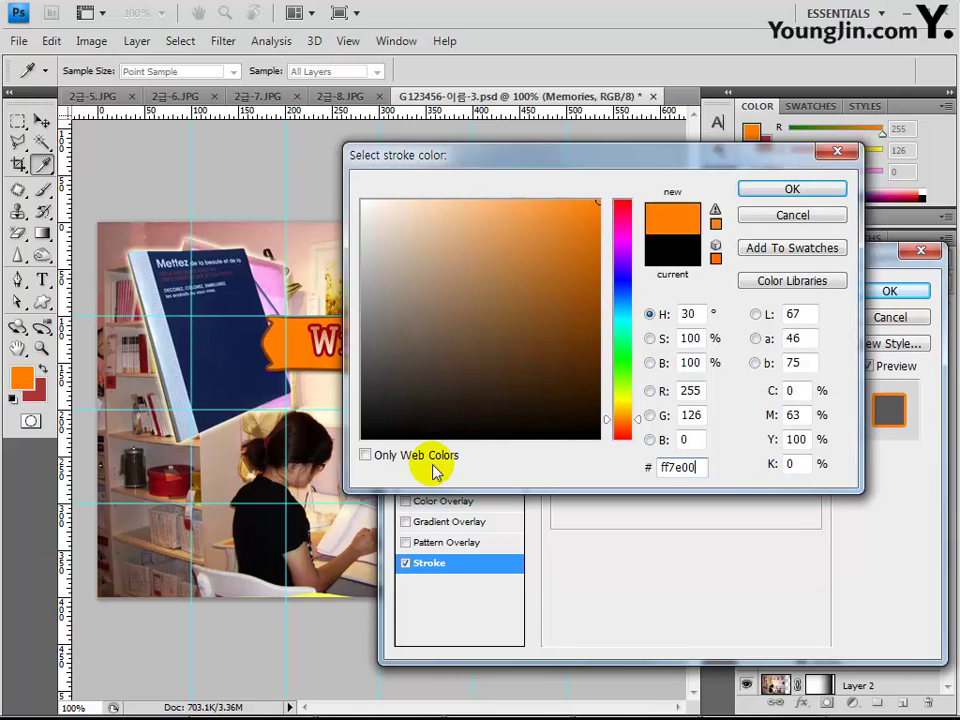
{"action": "key", "text": "Return"}
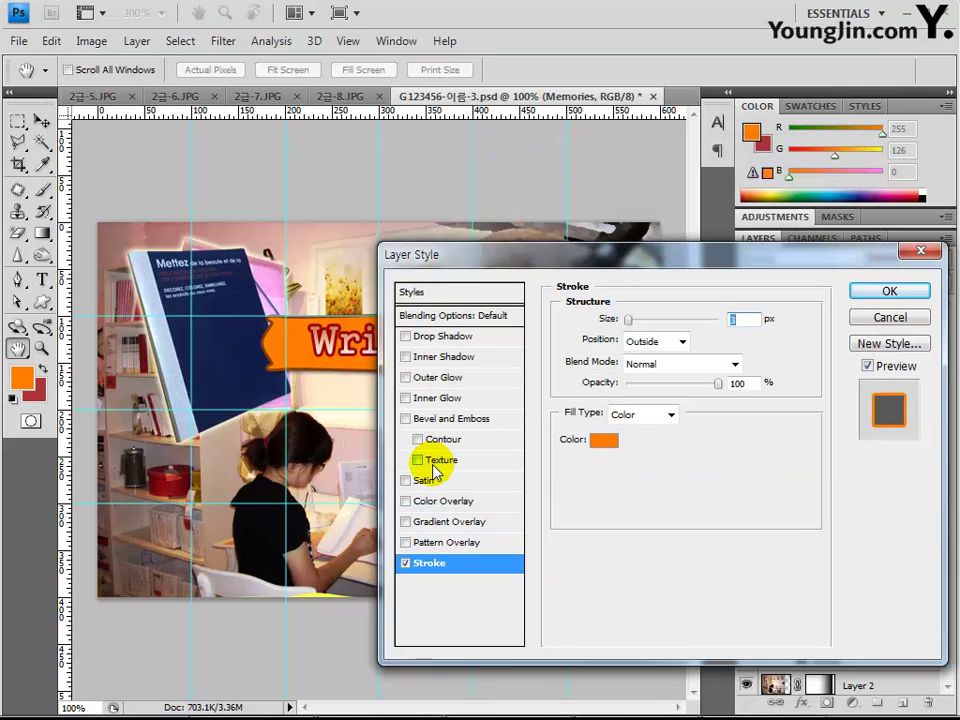
{"action": "key", "text": "Return"}
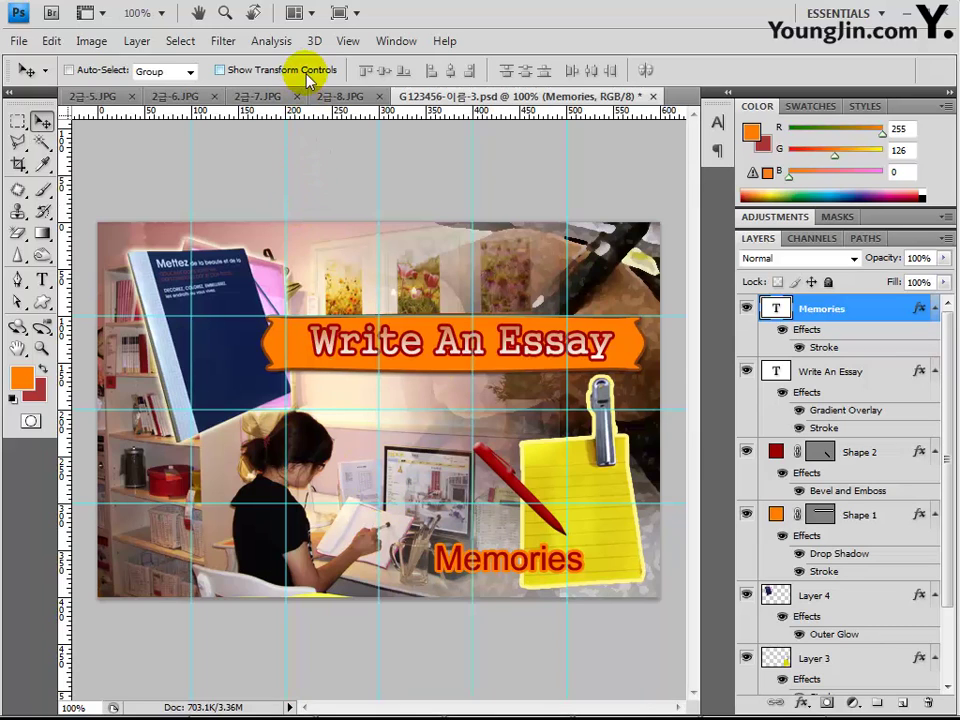
Clear all guides and save a JPEG copy as G123456-이름-3.jpg in the chapter03 folder at quality 8
{"action": "left_click", "coordinate": [347, 41]}
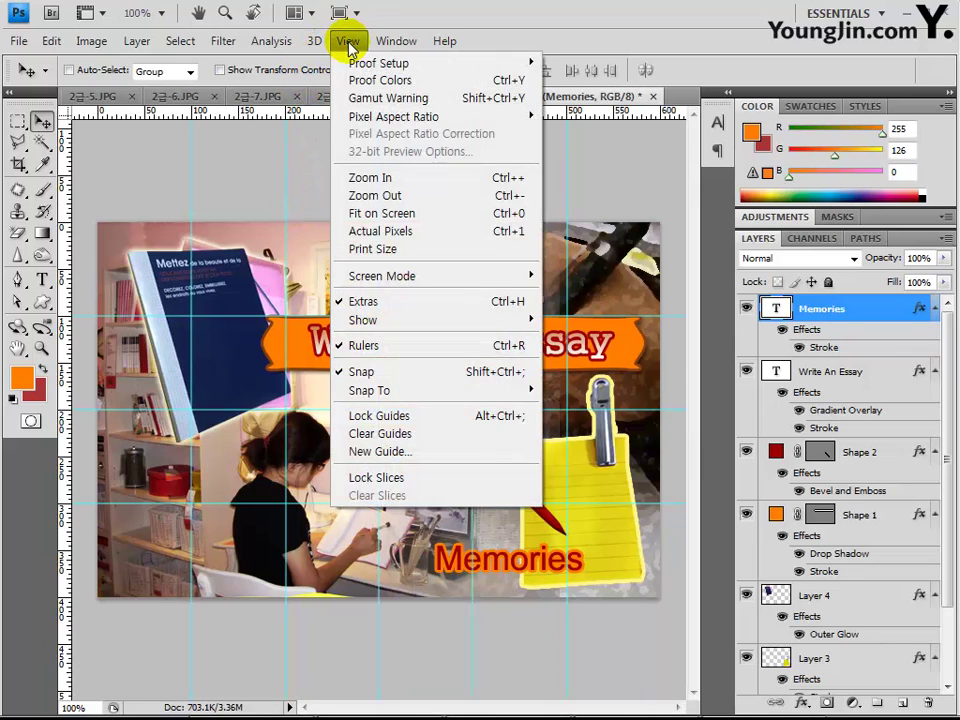
{"action": "left_click", "coordinate": [393, 441]}
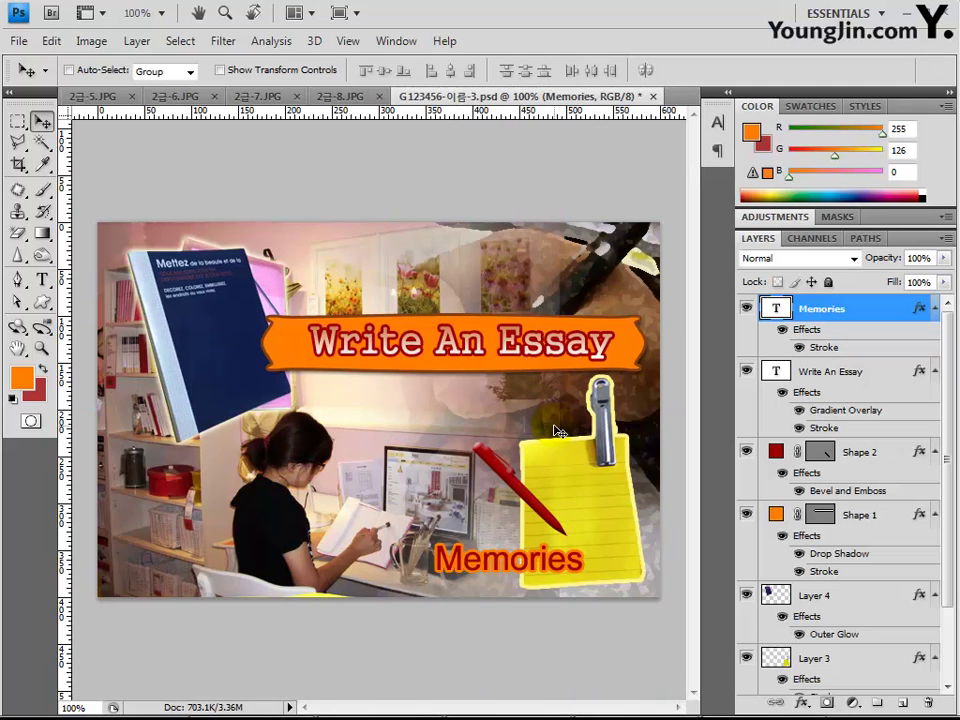
{"action": "left_click", "coordinate": [20, 42]}
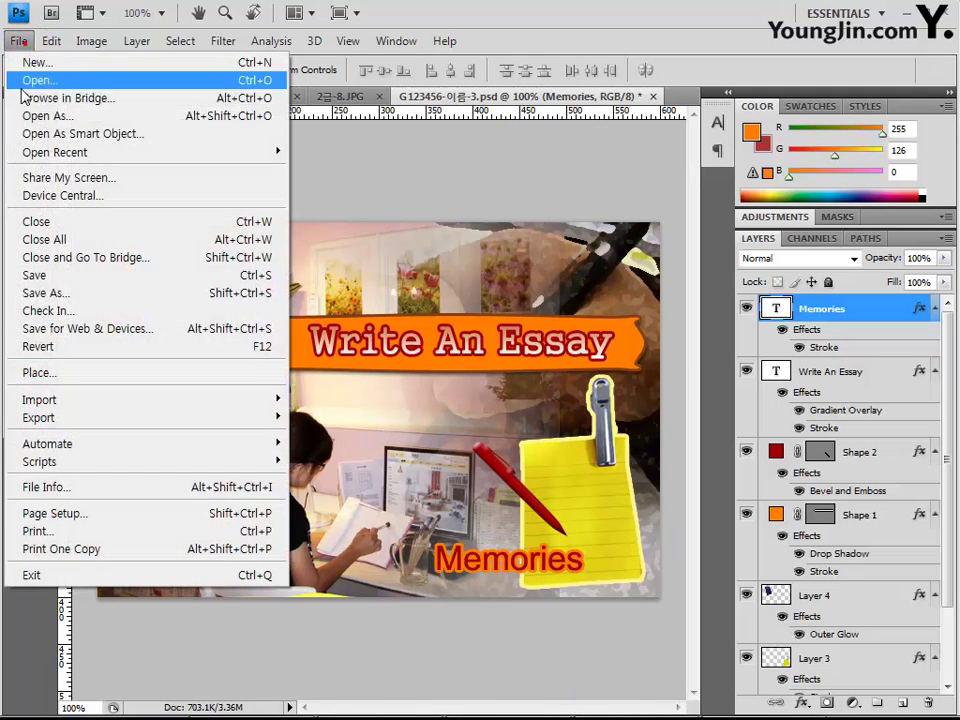
{"action": "left_click", "coordinate": [79, 296]}
{"action": "left_click", "coordinate": [472, 378]}
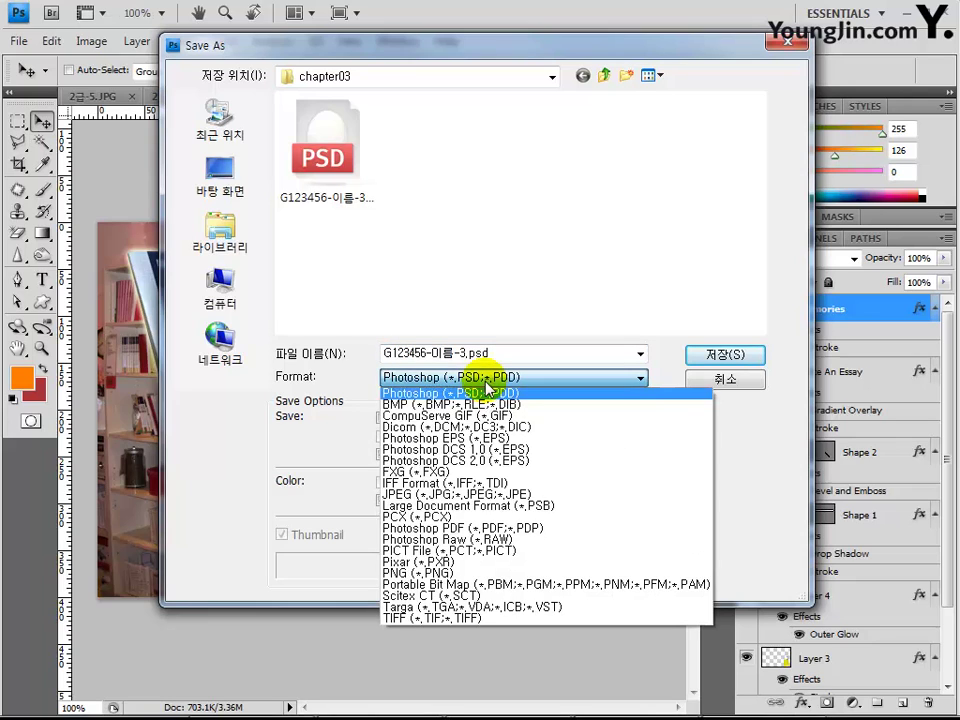
{"action": "left_click", "coordinate": [512, 497]}
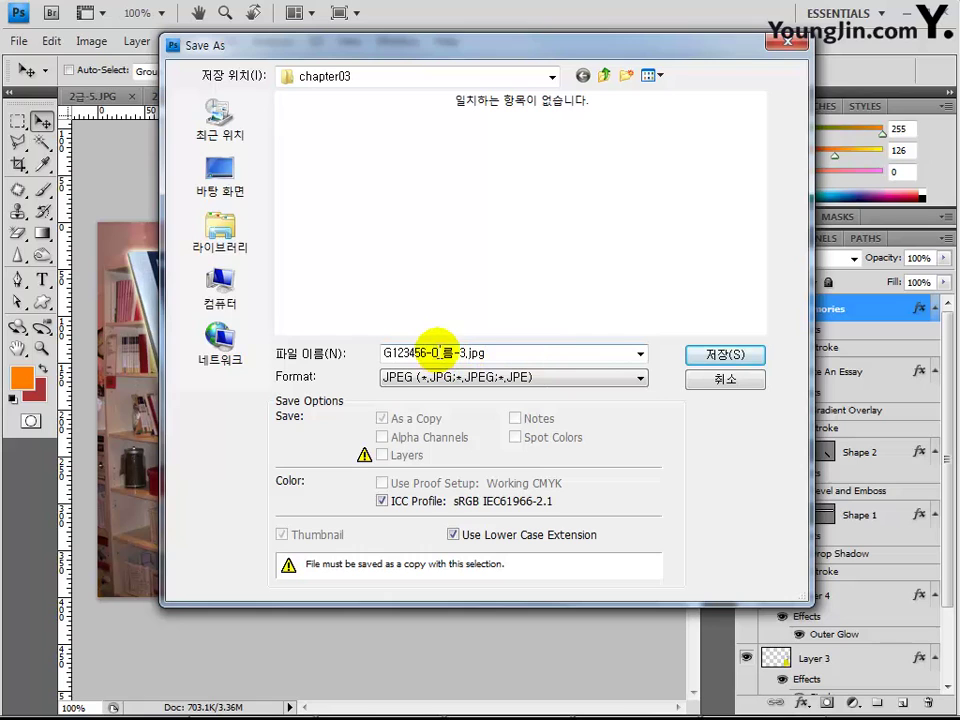
{"action": "left_click", "coordinate": [746, 359]}
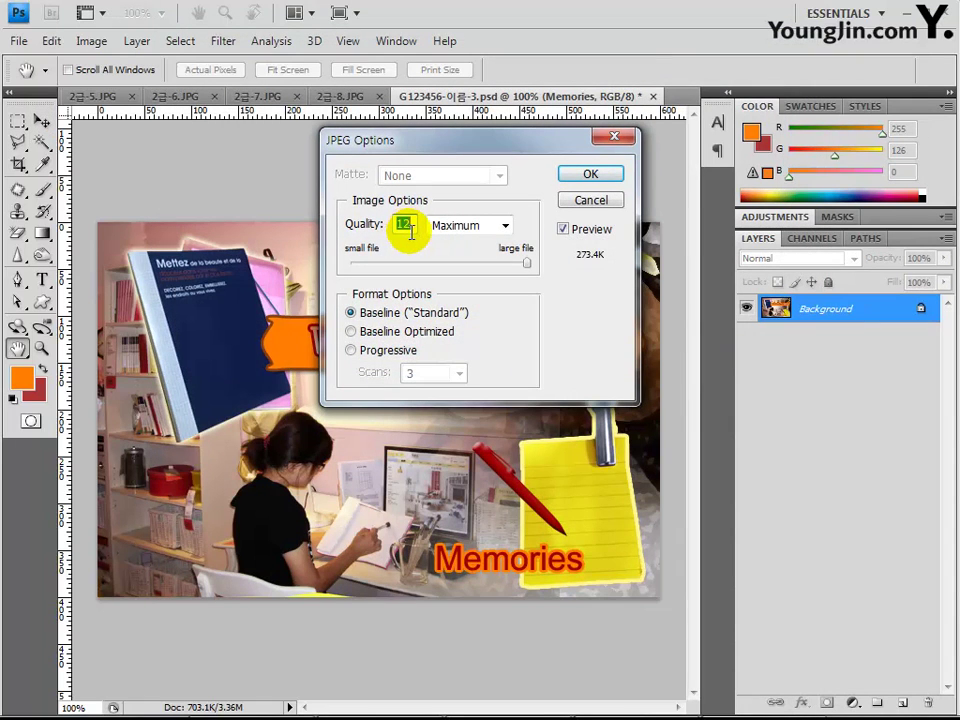
{"action": "type", "text": "8"}
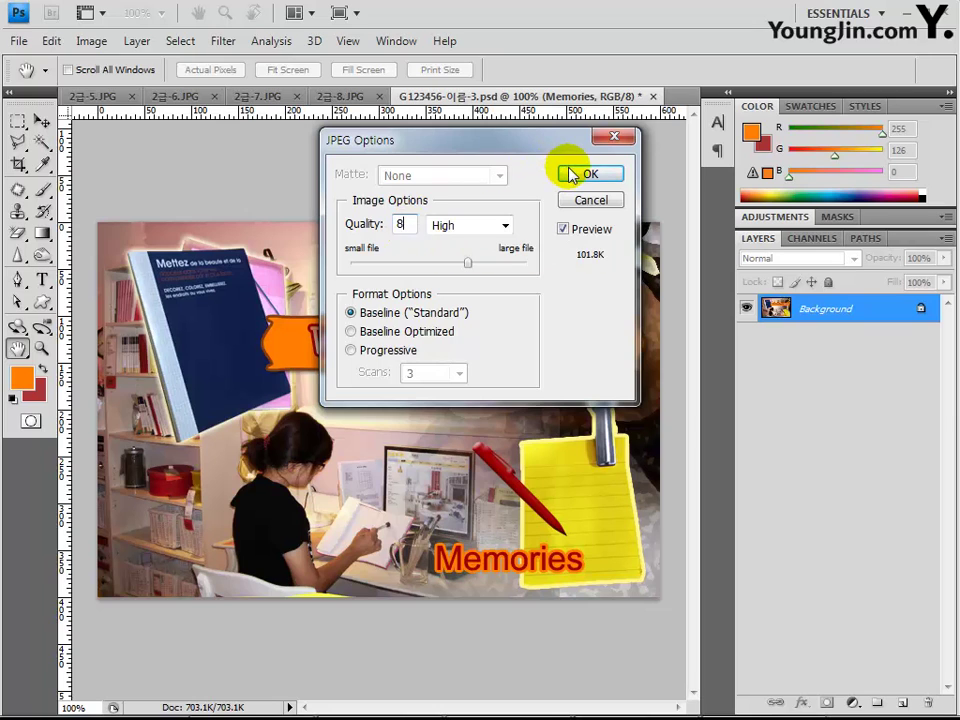
{"action": "left_click", "coordinate": [588, 175]}
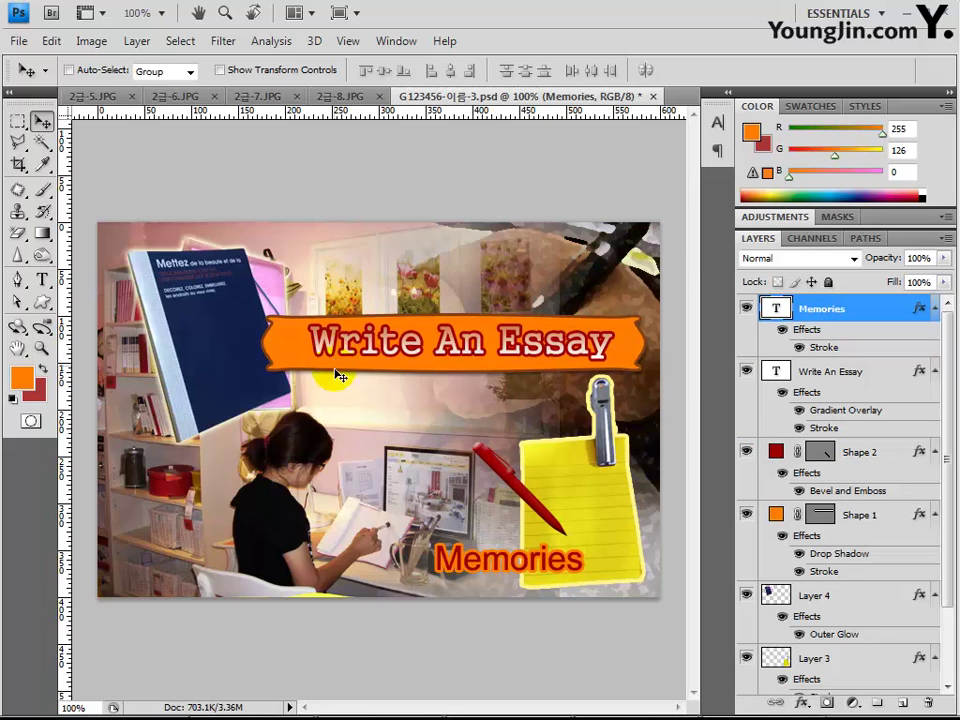
Resize the whole composite to 60 x 40 pixels with proportions constrained and styles scaled
{"action": "left_click", "coordinate": [440, 398]}
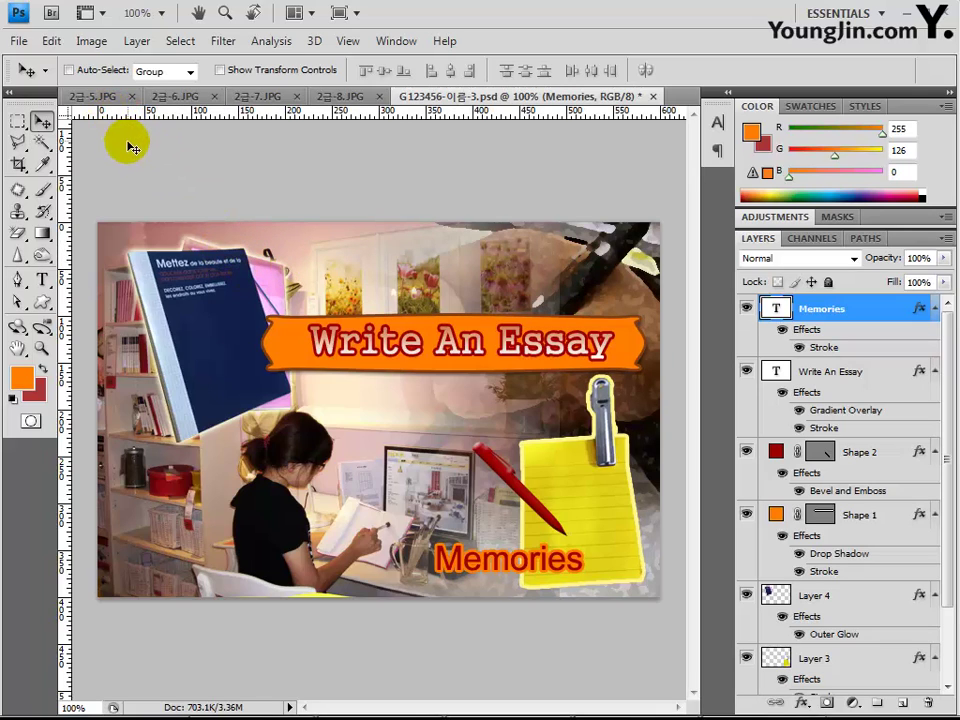
{"action": "left_click", "coordinate": [91, 42]}
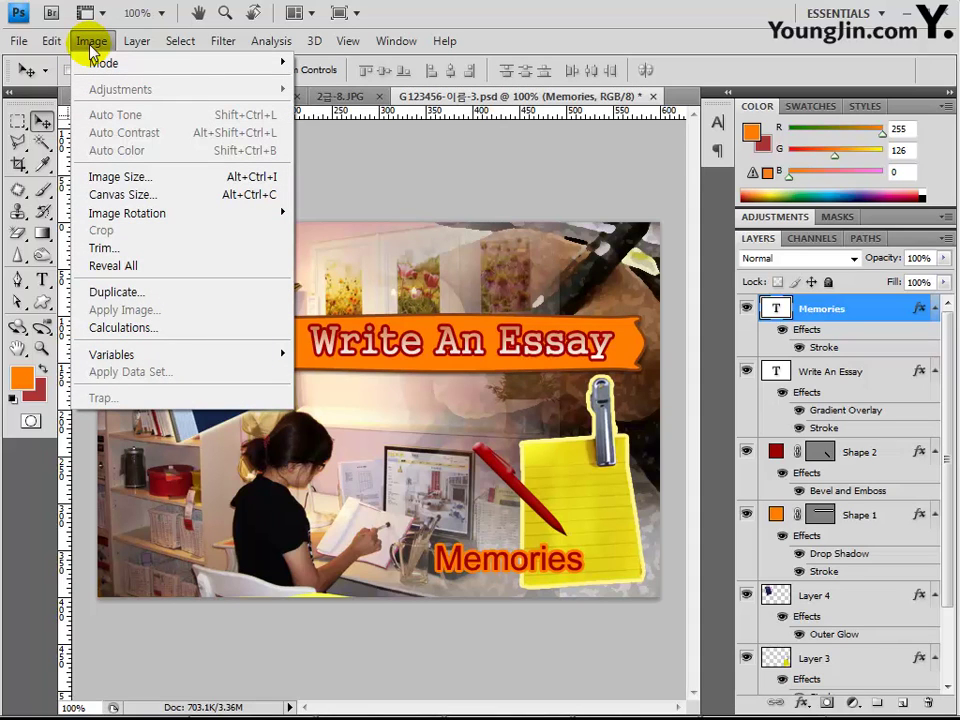
{"action": "left_click", "coordinate": [245, 185]}
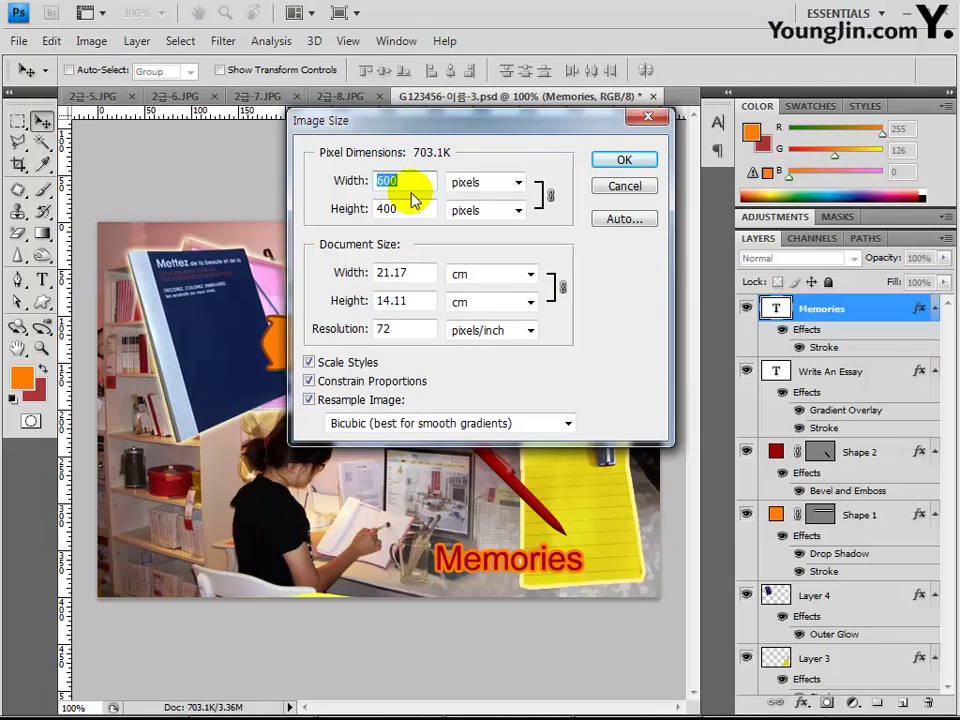
{"action": "type", "text": "60"}
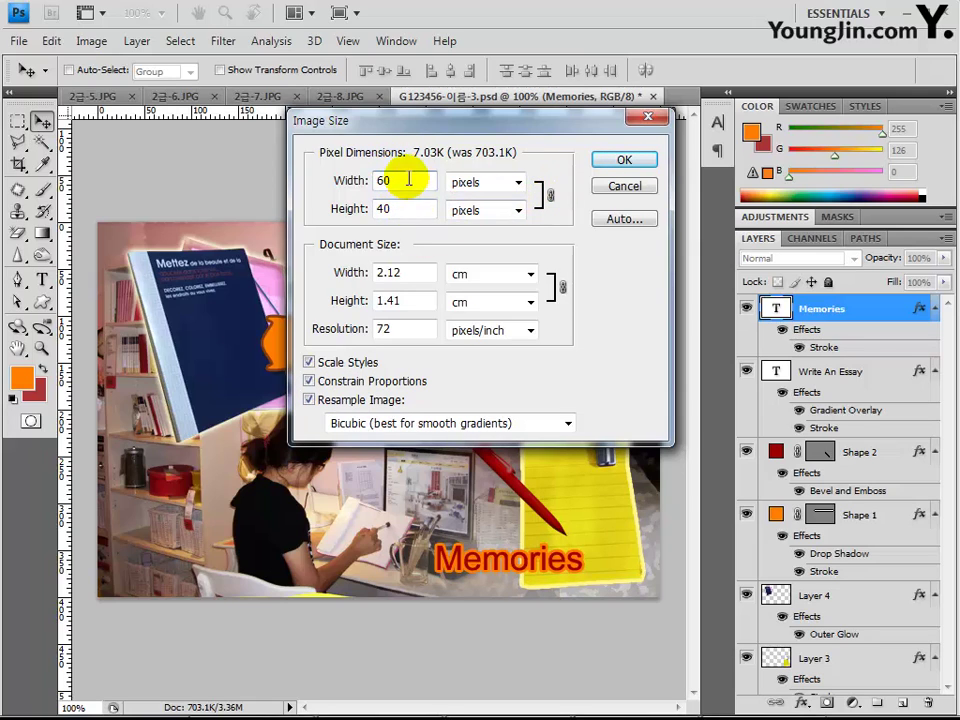
{"action": "left_click", "coordinate": [614, 161]}
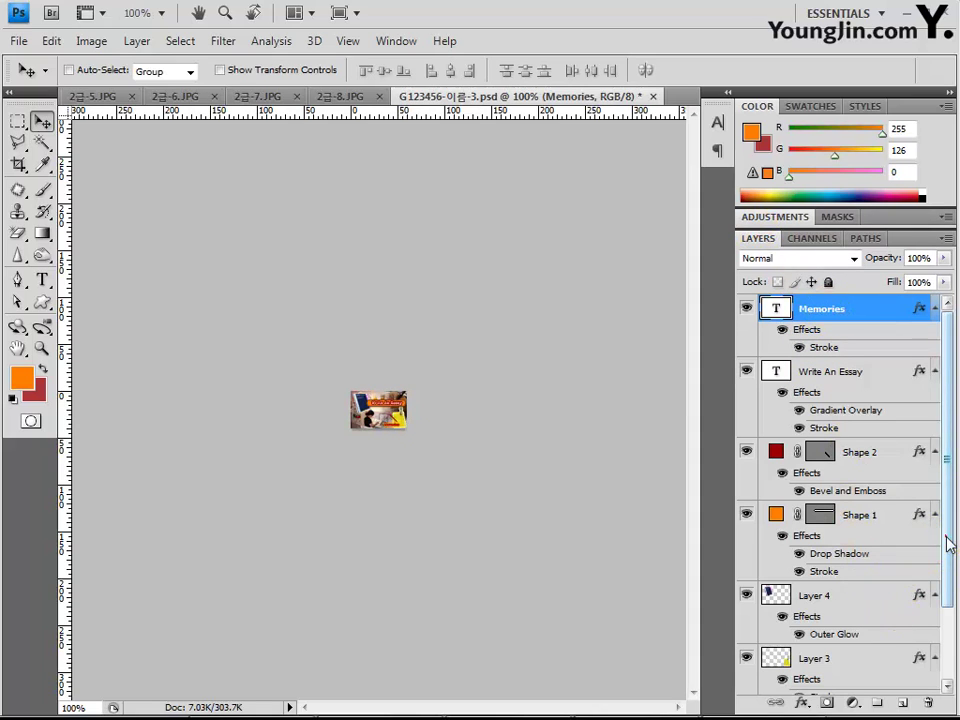
Check the layer stack of the reduced image and save G123456-이름-3.psd with maximized compatibility
{"action": "left_click_drag", "start_coordinate": [949, 543], "coordinate": [943, 628]}
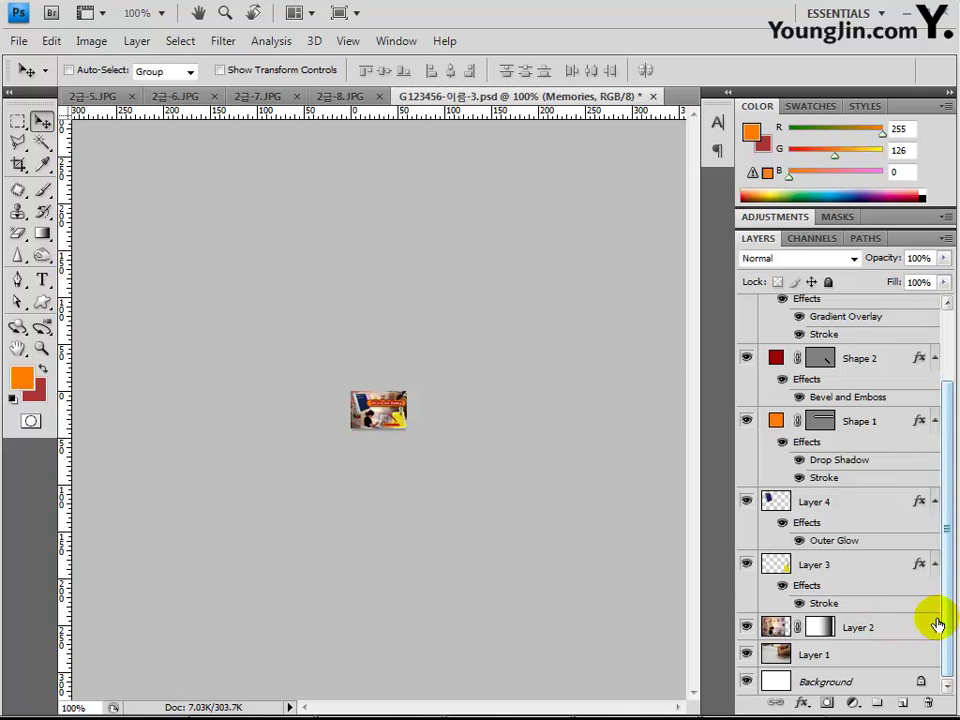
{"action": "scroll", "coordinate": [879, 489], "scroll_direction": "up", "scroll_amount": 3}
{"action": "scroll", "coordinate": [887, 493], "scroll_direction": "down", "scroll_amount": 3}
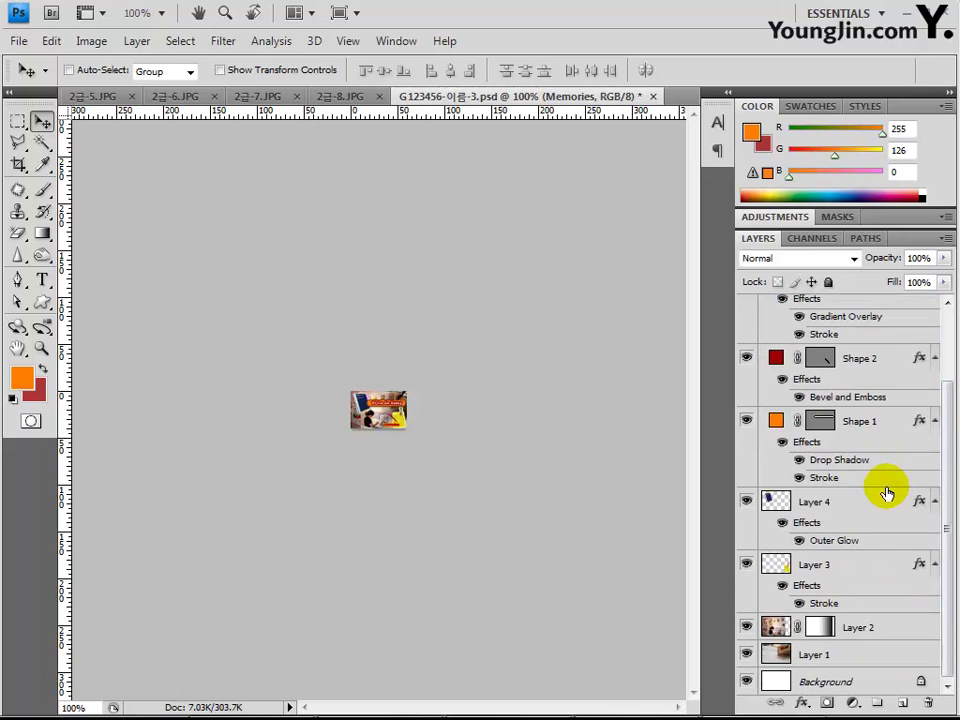
{"action": "scroll", "coordinate": [887, 493], "scroll_direction": "up", "scroll_amount": 3}
{"action": "scroll", "coordinate": [885, 492], "scroll_direction": "down", "scroll_amount": 3}
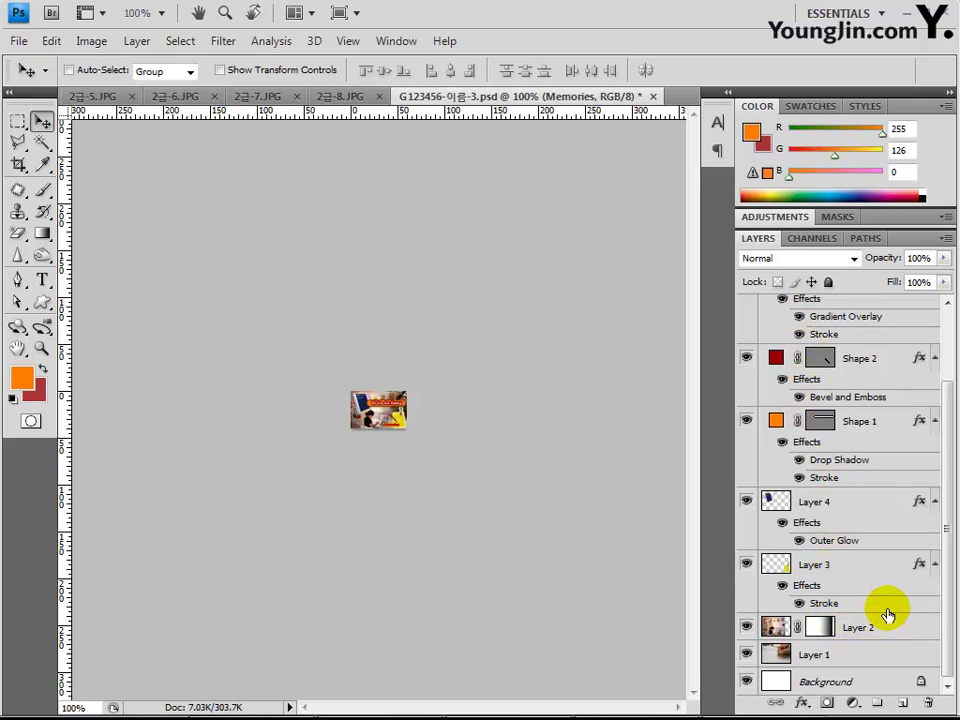
{"action": "scroll", "coordinate": [885, 605], "scroll_direction": "up", "scroll_amount": 3}
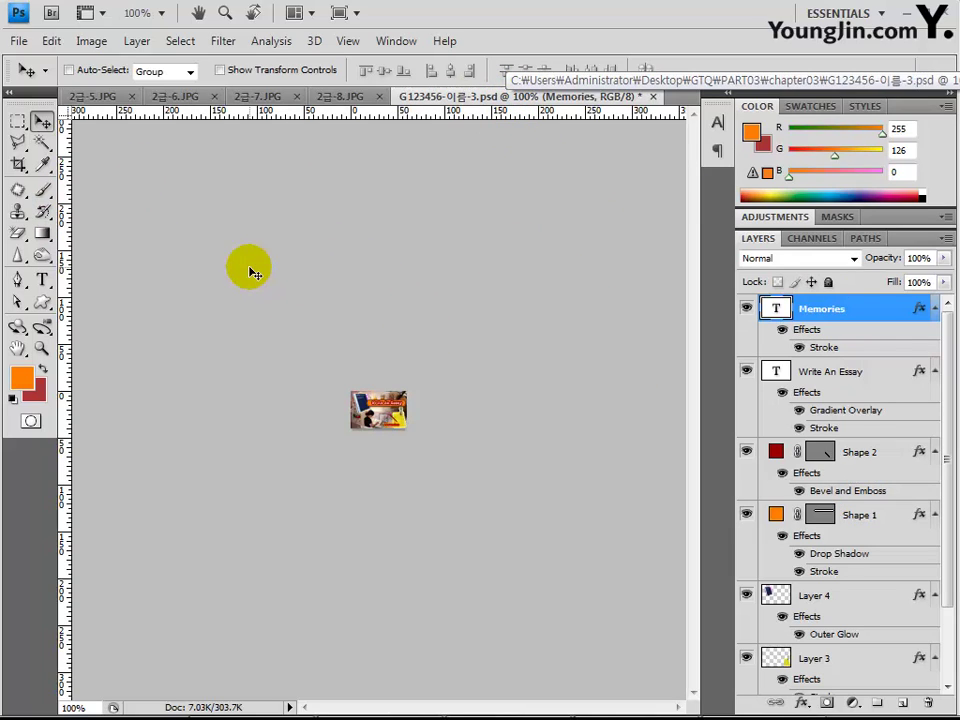
{"action": "left_click", "coordinate": [18, 45]}
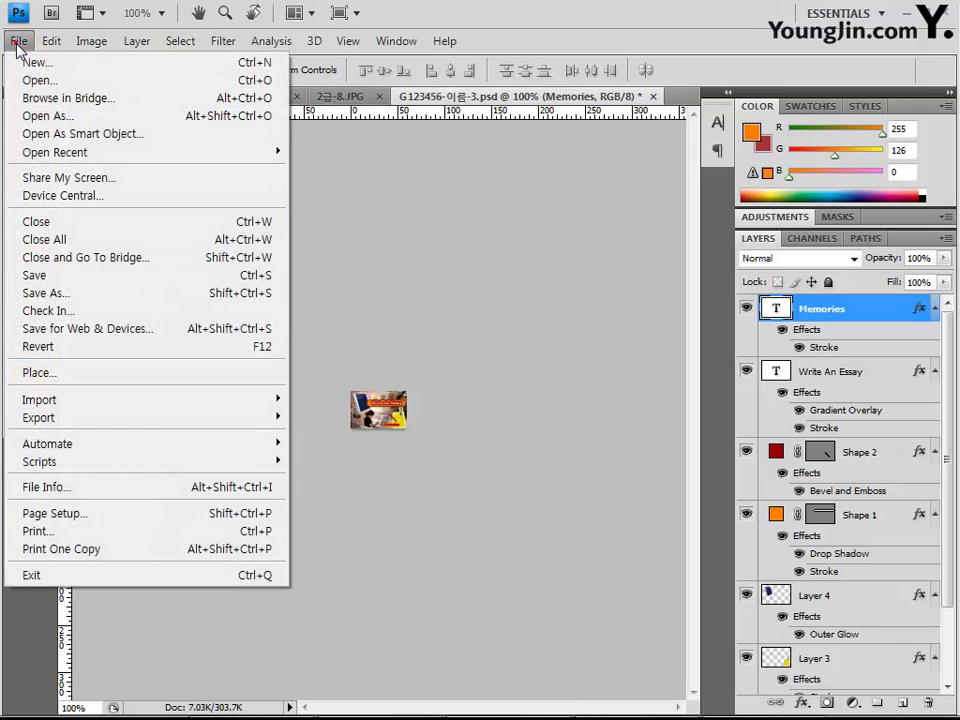
{"action": "left_click", "coordinate": [38, 277]}
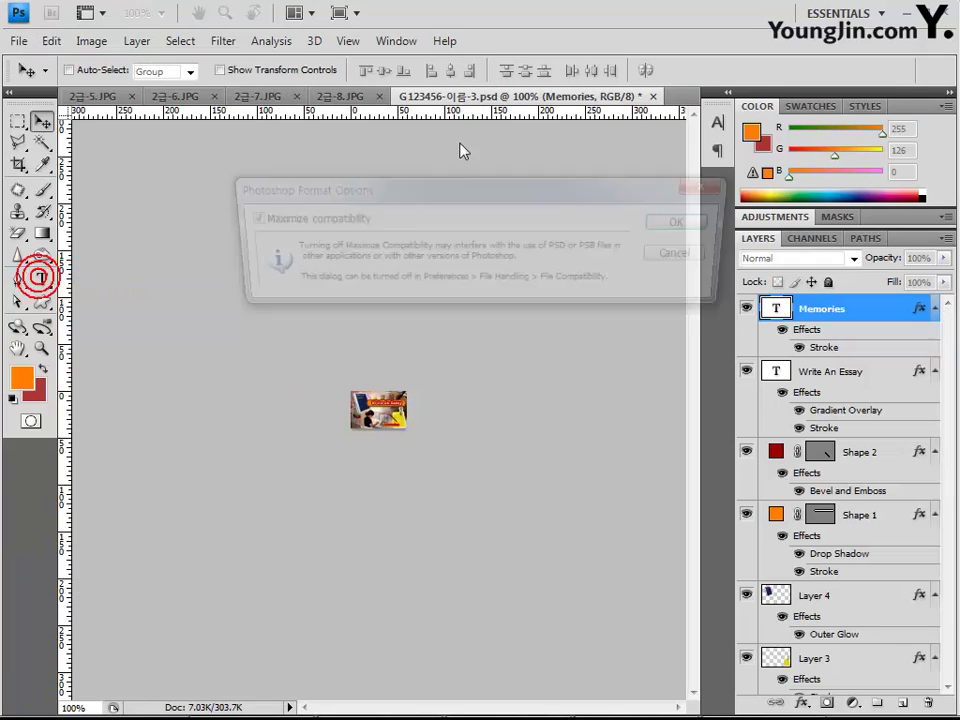
{"action": "left_click", "coordinate": [688, 224]}
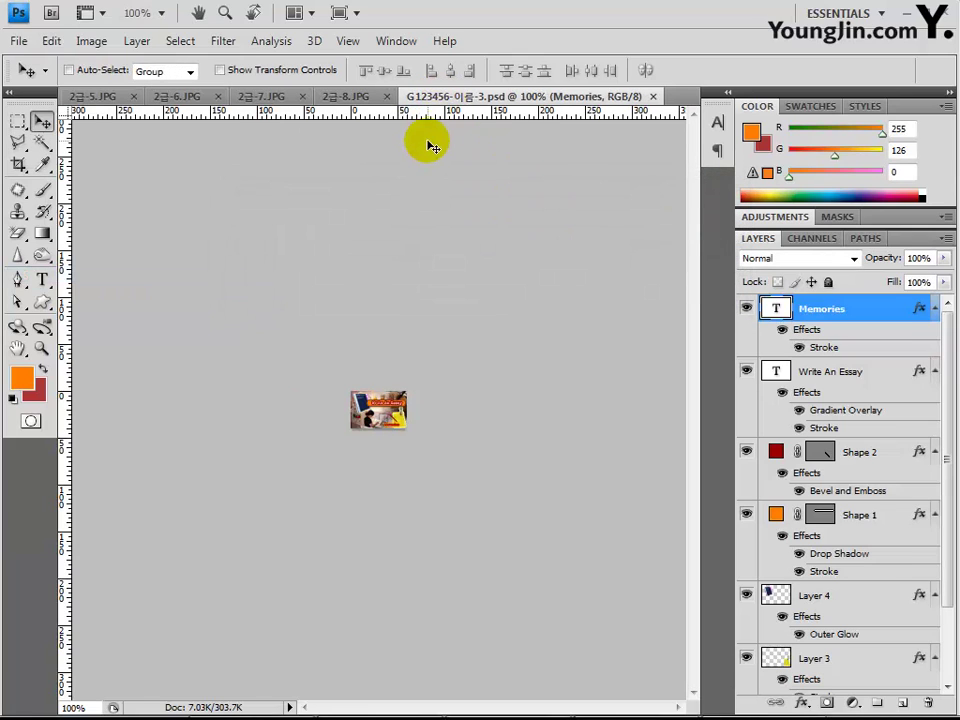